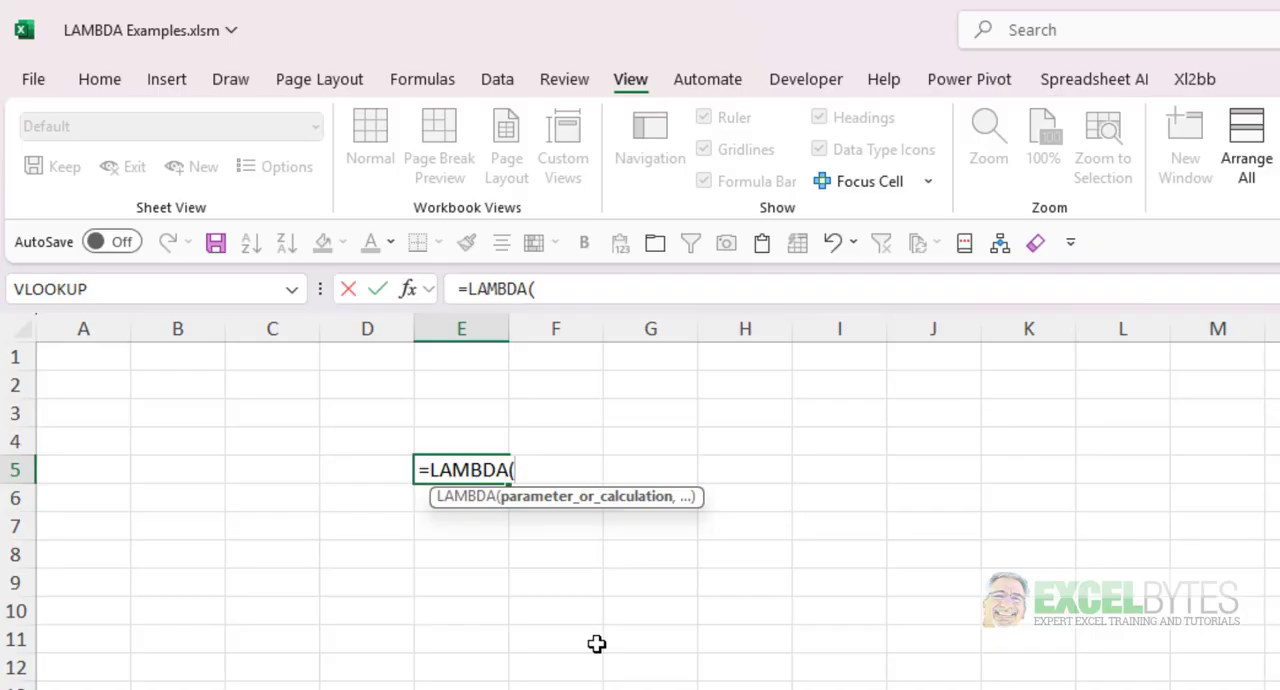
# - Complete the LAMBDA formula in E5 as =LAMBDA(x,y,z,x+y+z)
pyautogui.write('x,y')
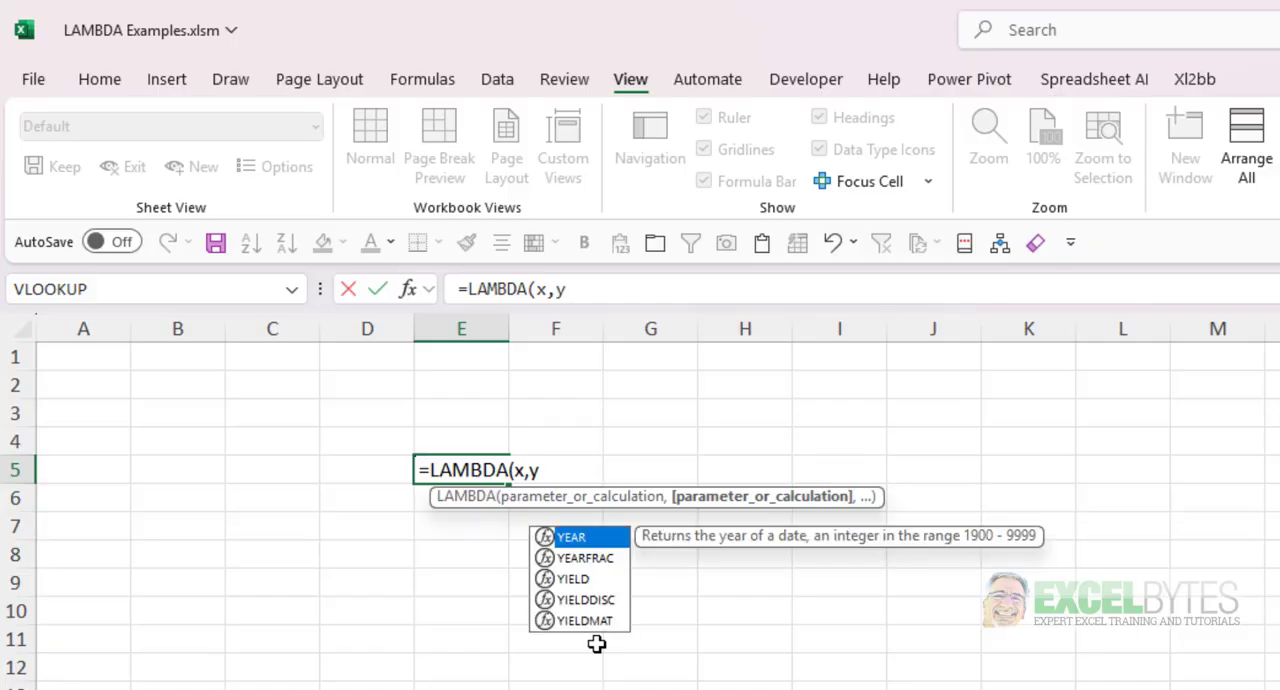
pyautogui.write(',z,')
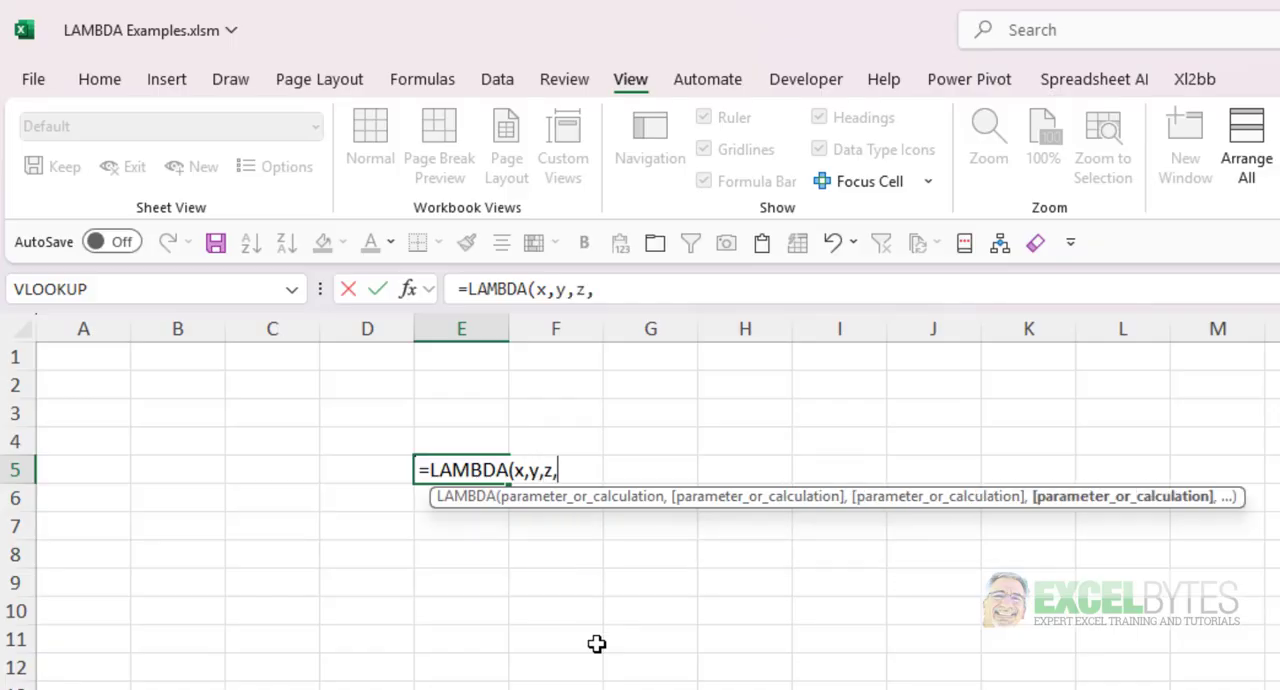
pyautogui.write('x+y+z')
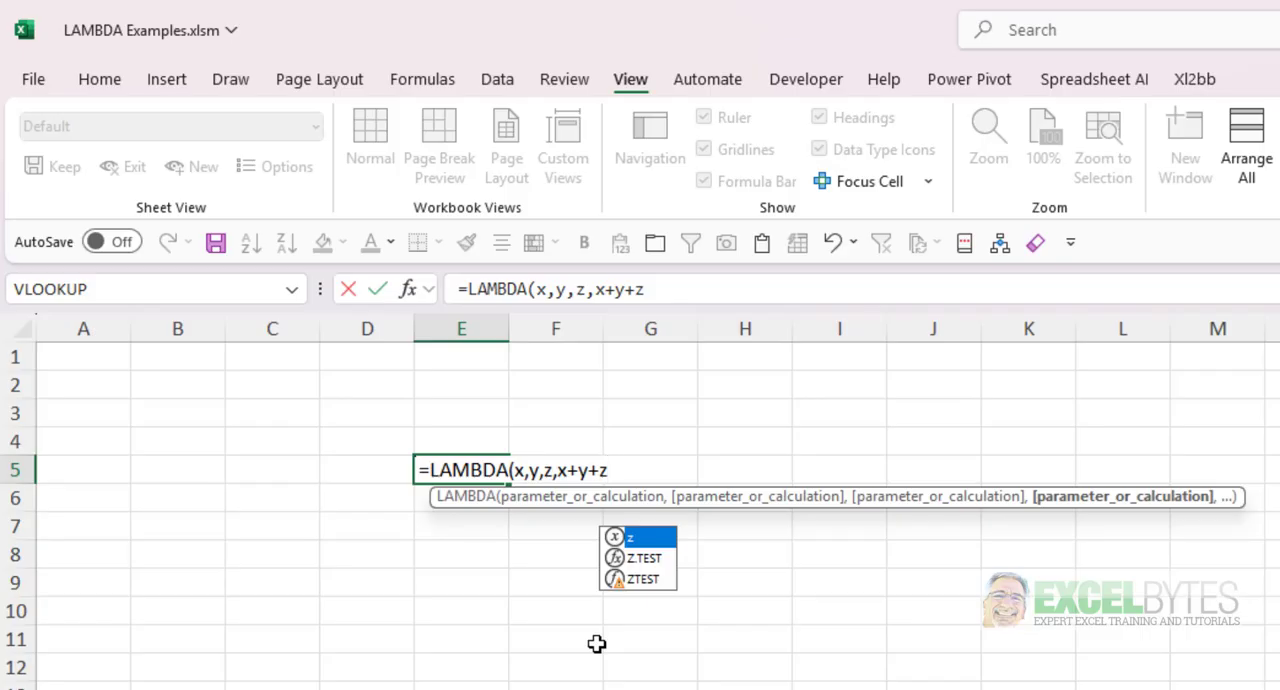
pyautogui.write(')')
pyautogui.press('Return')
pyautogui.press('Up')
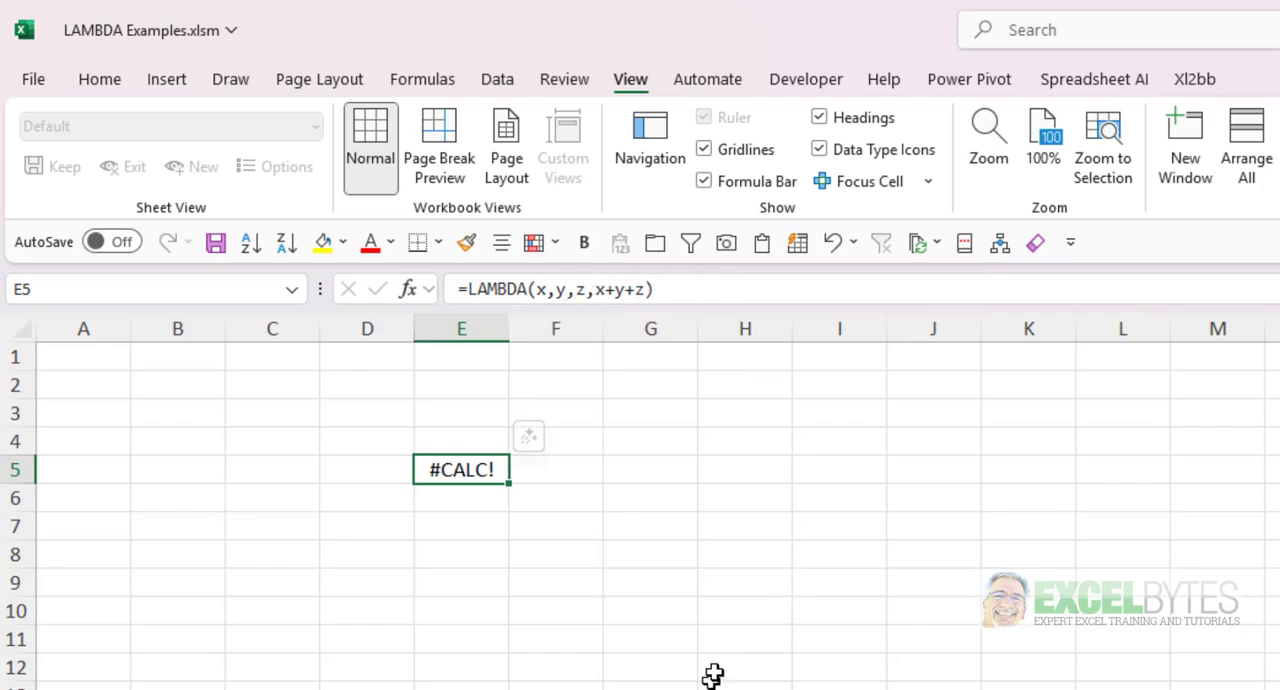
# - Append the test arguments (4,7,2) to the end of the LAMBDA formula in E5
pyautogui.click(672, 292)
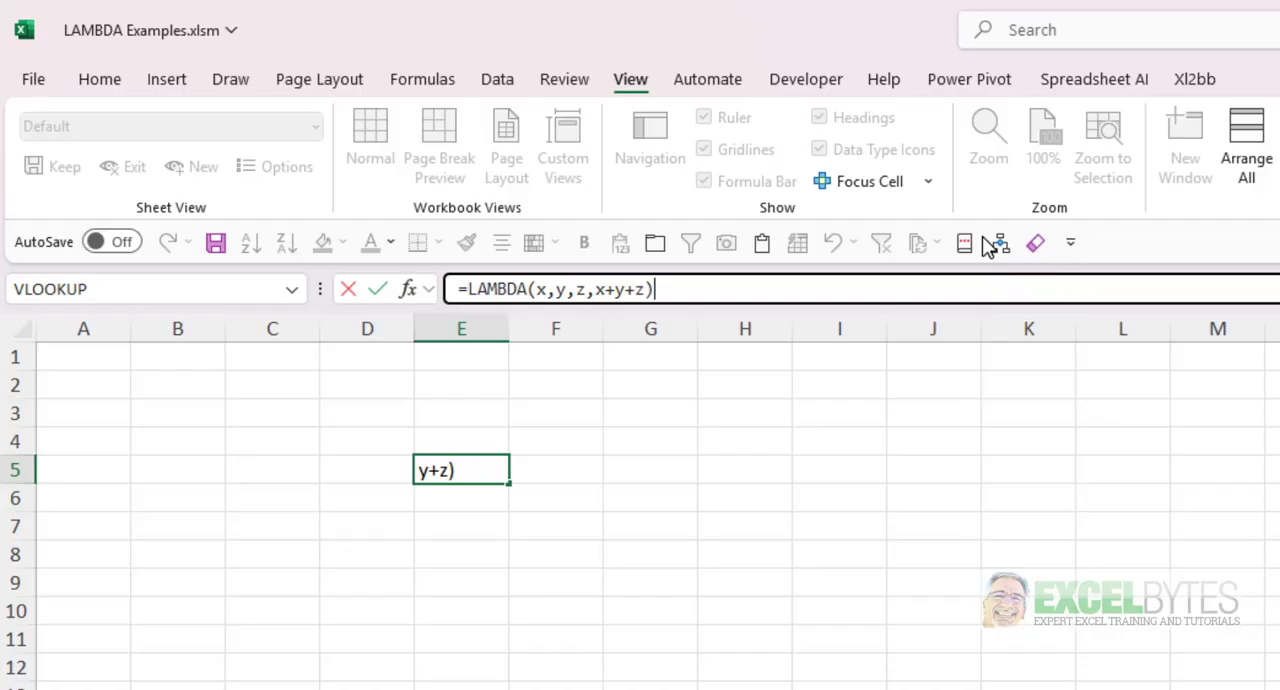
pyautogui.write('(4,7,')
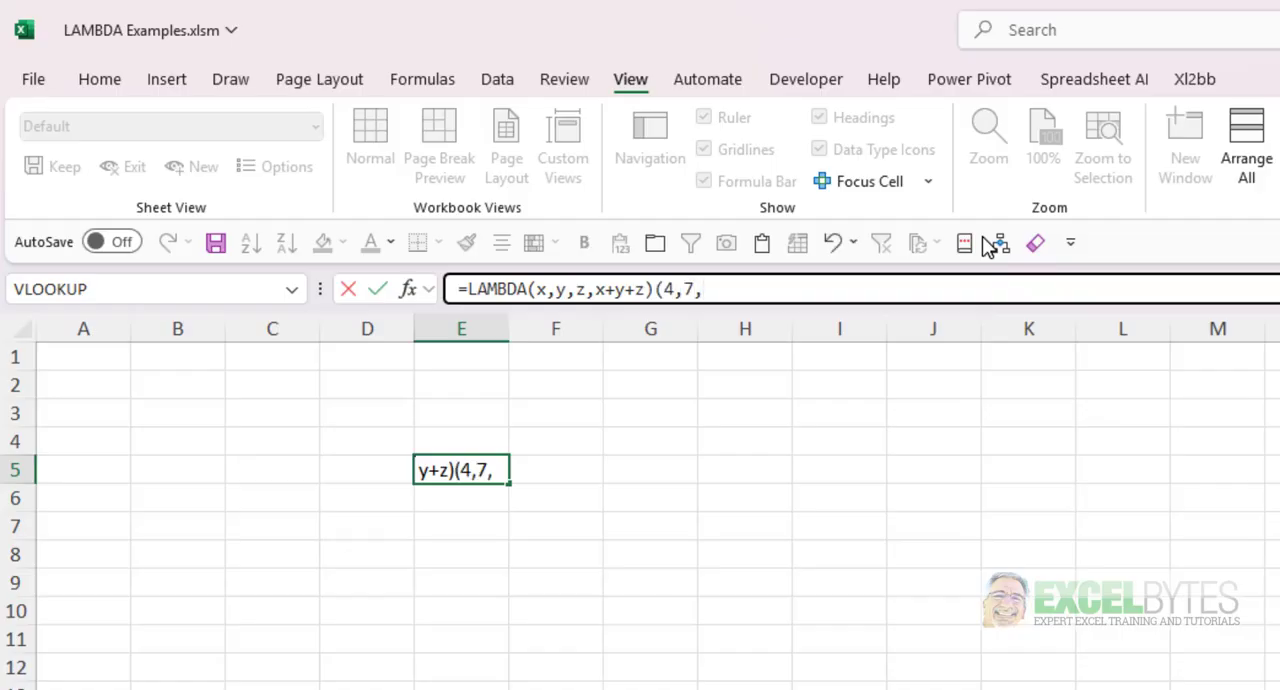
pyautogui.write('2)')
pyautogui.press('Return')
pyautogui.press('Up')
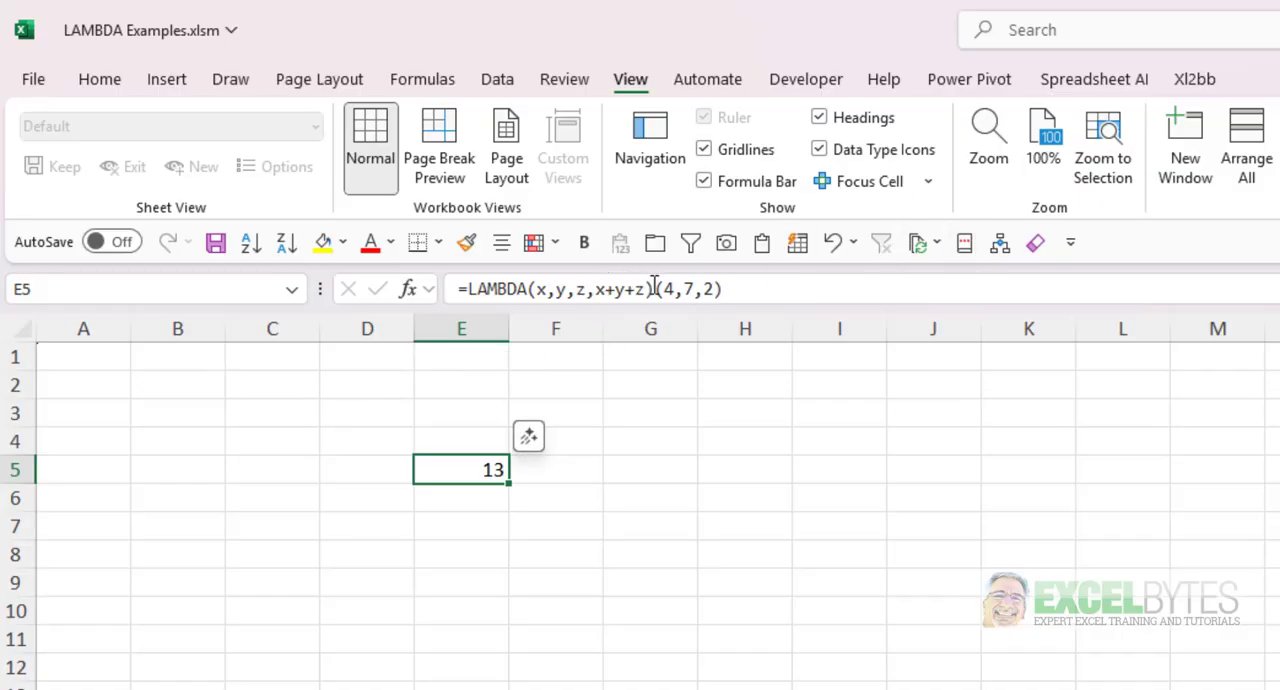
# - Copy only the =LAMBDA(x,y,z,x+y+z) part of E5's formula and use it as the reference of a new defined name
pyautogui.moveTo(654, 289); pyautogui.dragTo(434, 289)
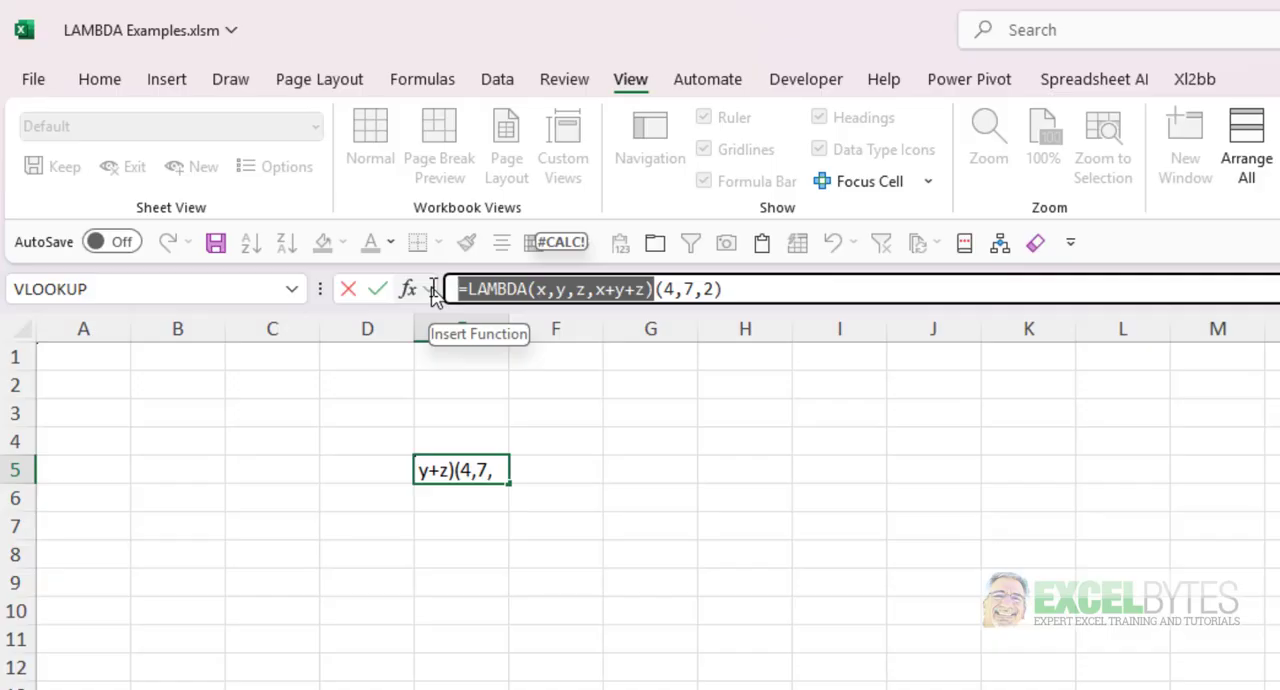
pyautogui.hotkey('ctrl', 'c')
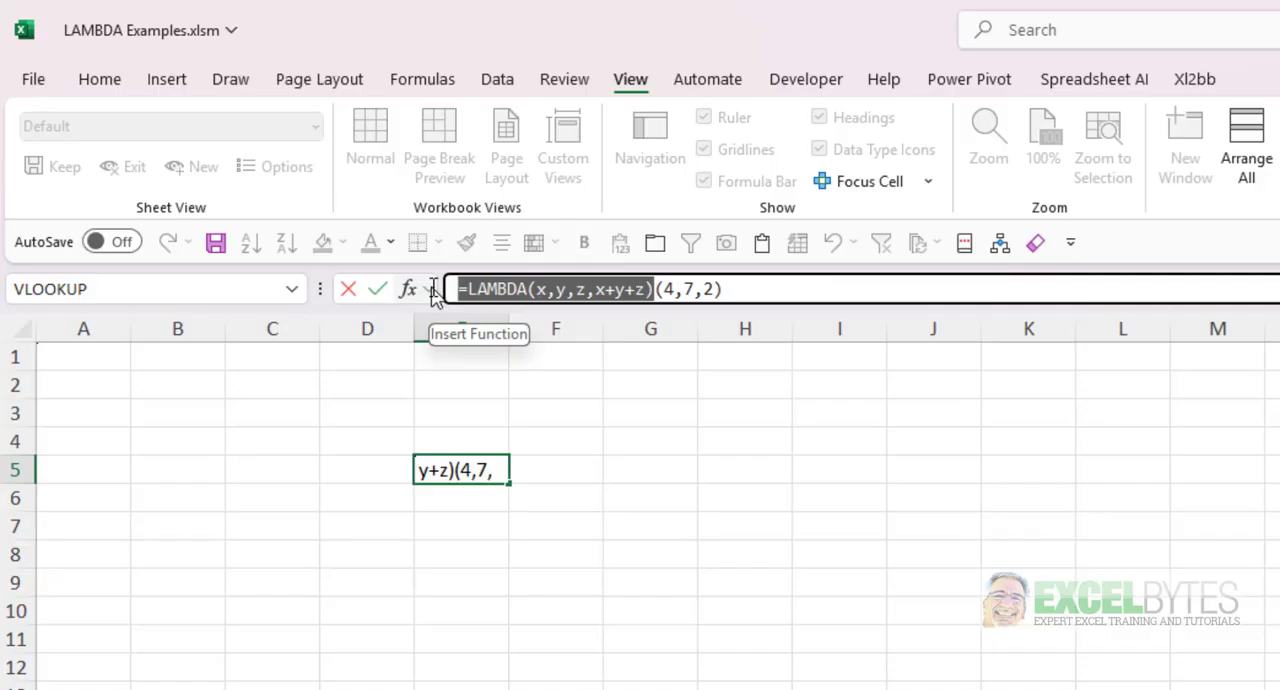
pyautogui.press('Escape')
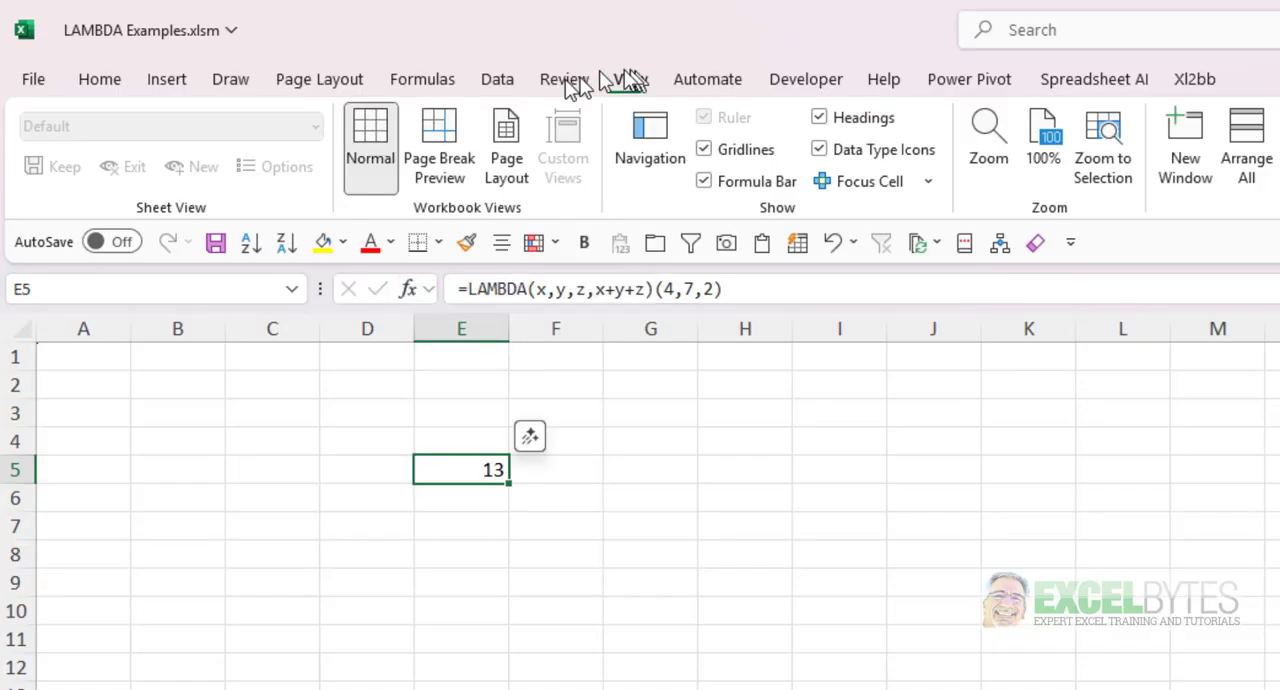
pyautogui.click(429, 86)
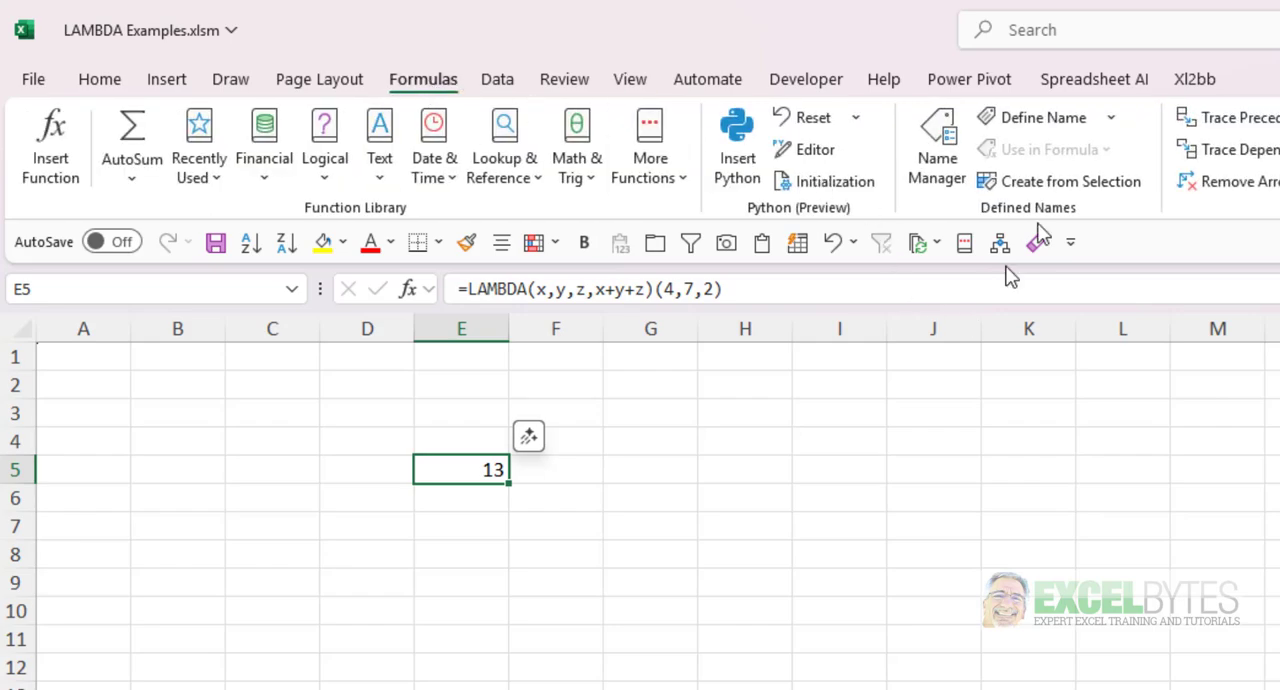
pyautogui.click(1030, 127)
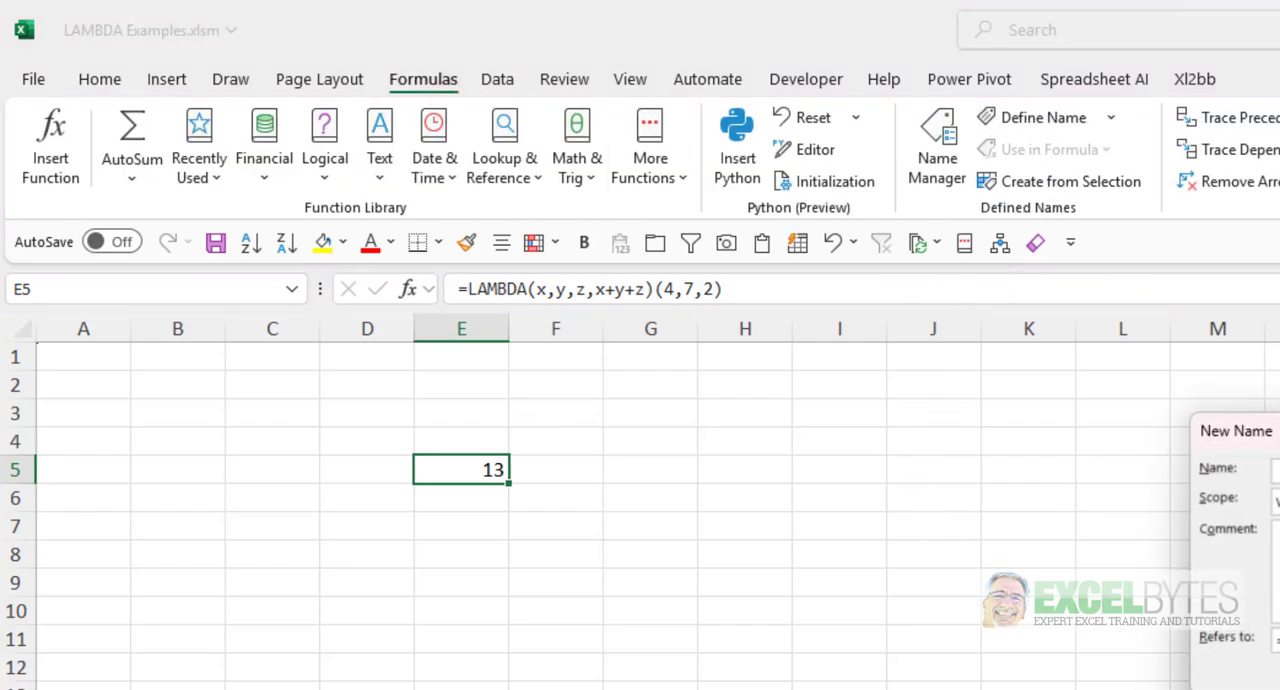
pyautogui.moveTo(1276, 450); pyautogui.dragTo(500, 543)
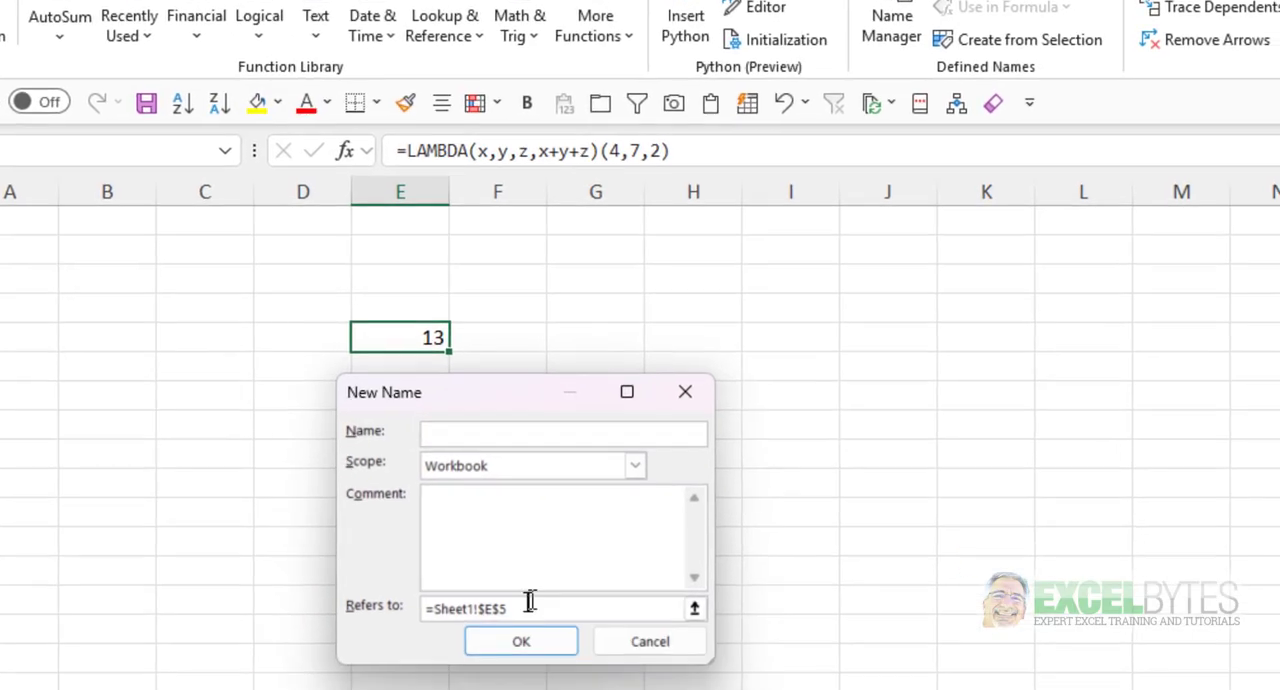
pyautogui.moveTo(526, 606); pyautogui.dragTo(334, 603)
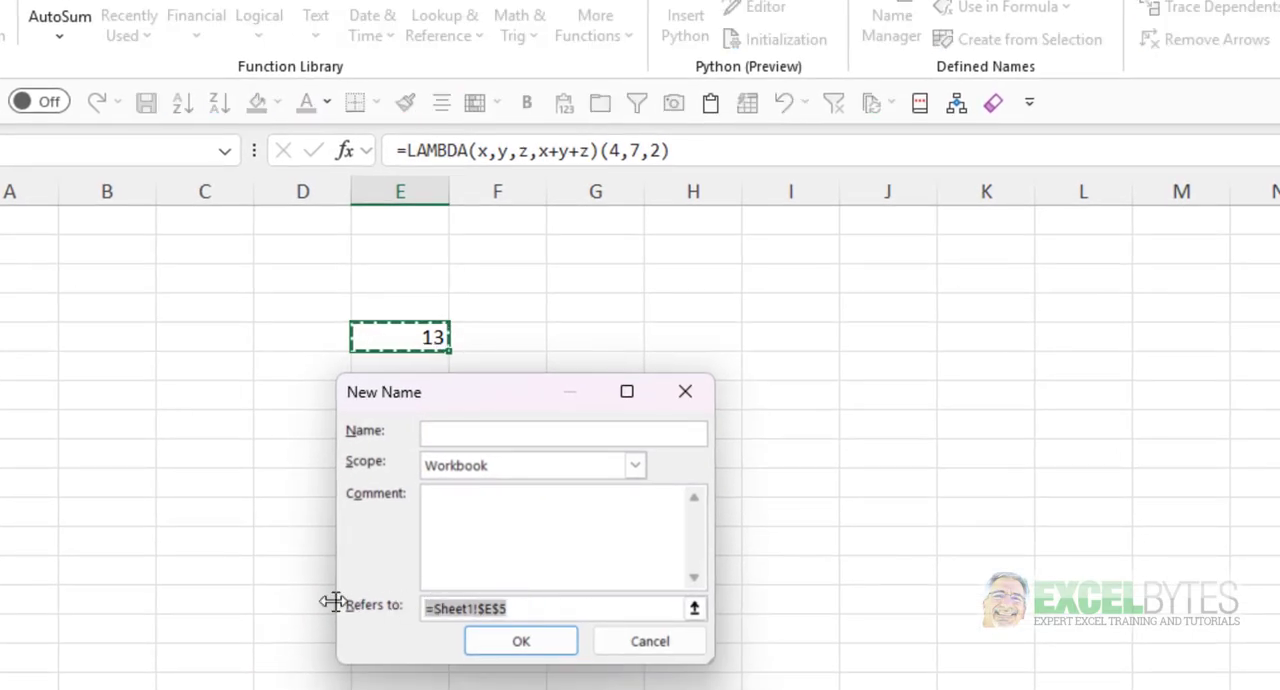
pyautogui.hotkey('ctrl', 'v')
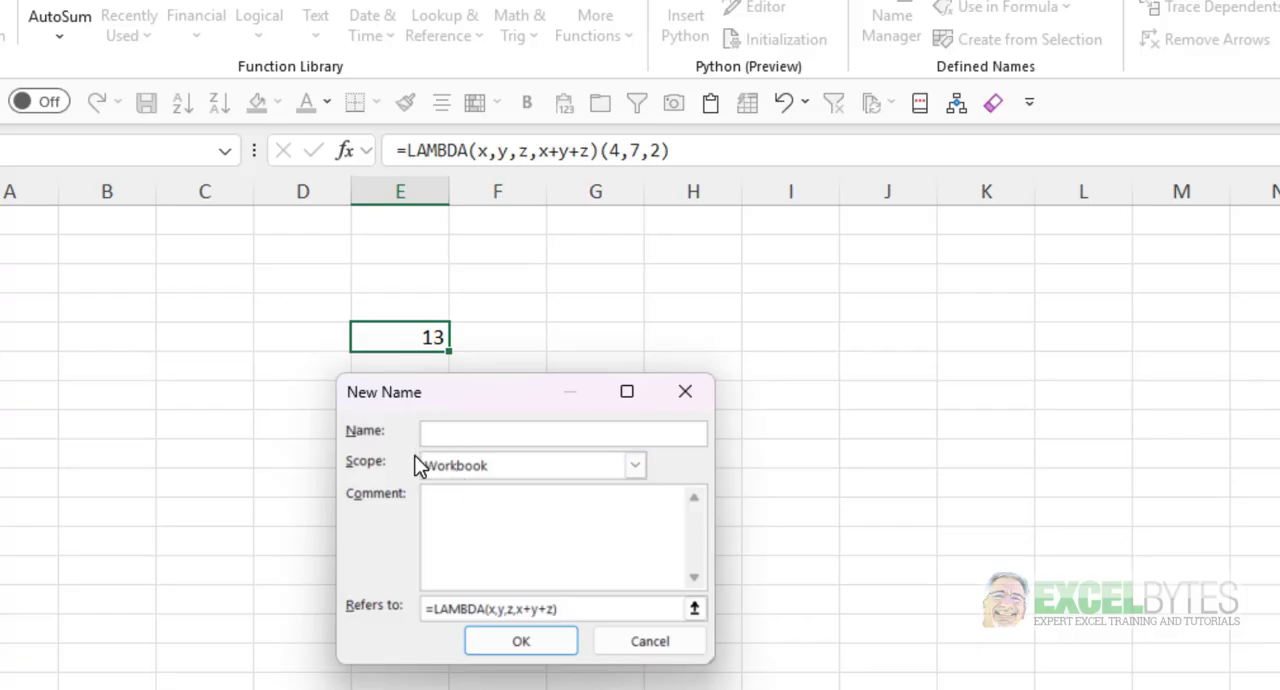
# - Name the function AddVales, give it the comment "Adds 3 values (x,y,z)", and save the defined name
pyautogui.write('AddVales')
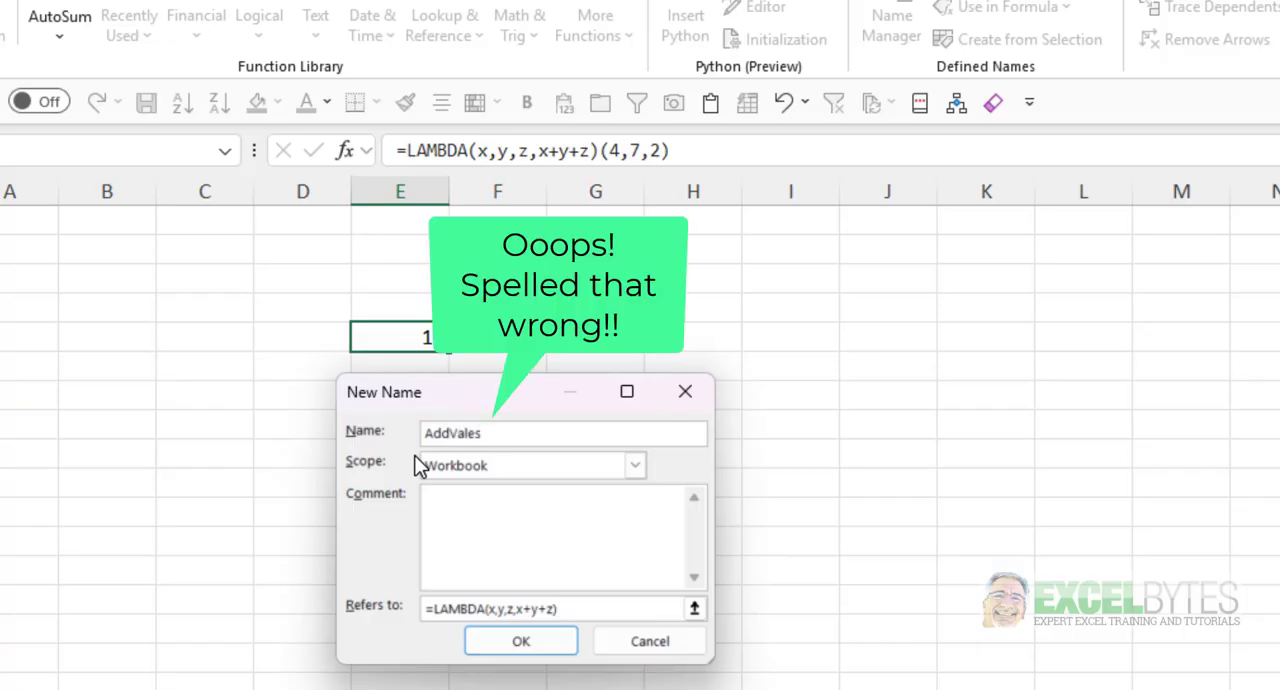
pyautogui.press('Tab')
pyautogui.press('Tab')
pyautogui.write('Adds 3 values ')
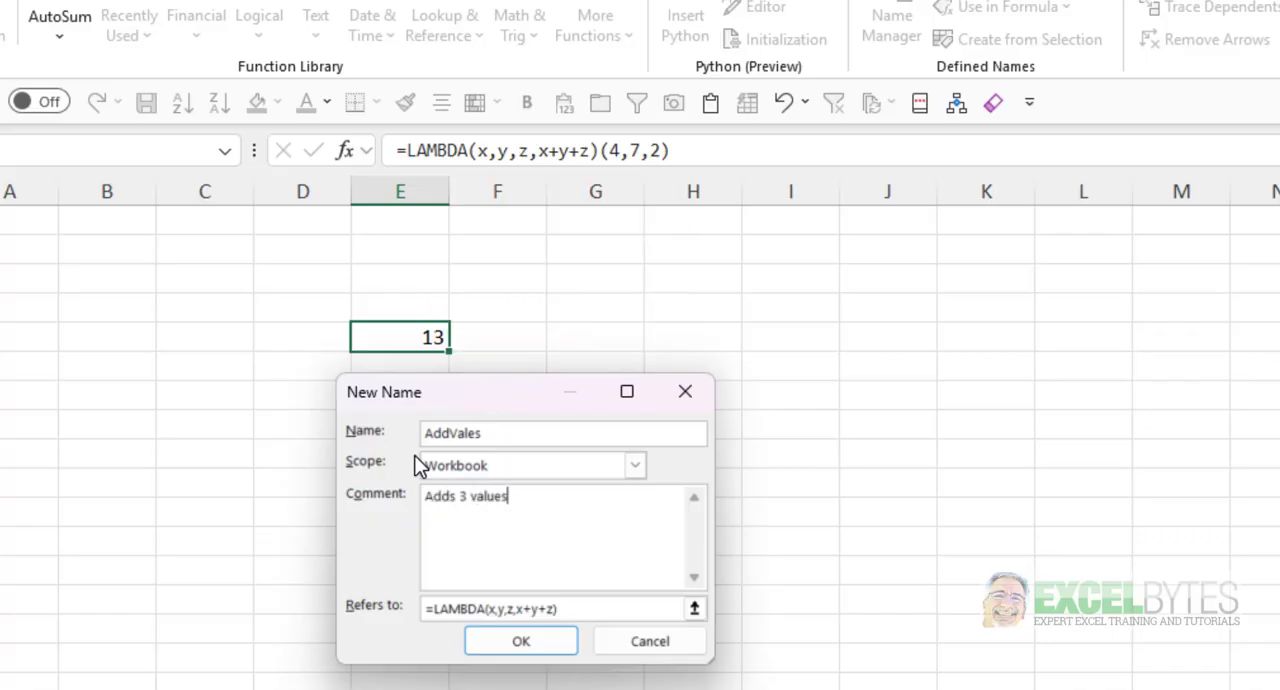
pyautogui.write('(x,y,z)')
pyautogui.click(521, 645)
pyautogui.click(521, 642)
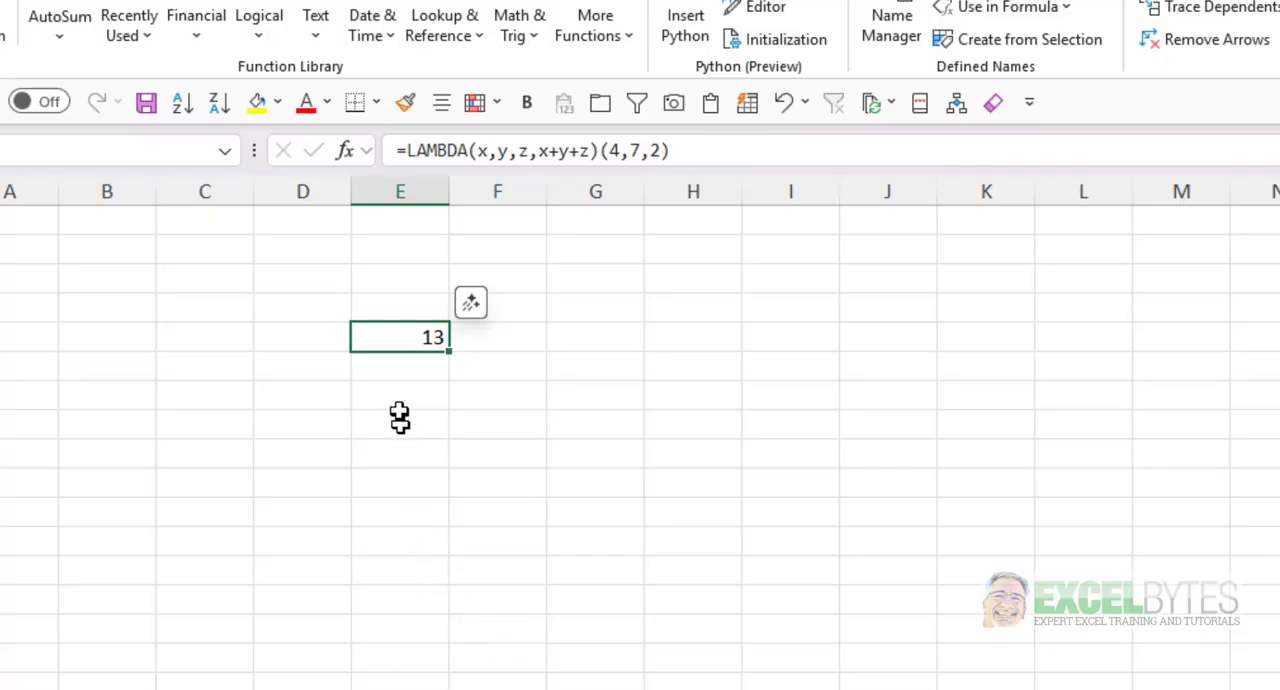
# - Start a formula in E7 that calls the custom AddVales function
pyautogui.click(391, 391)
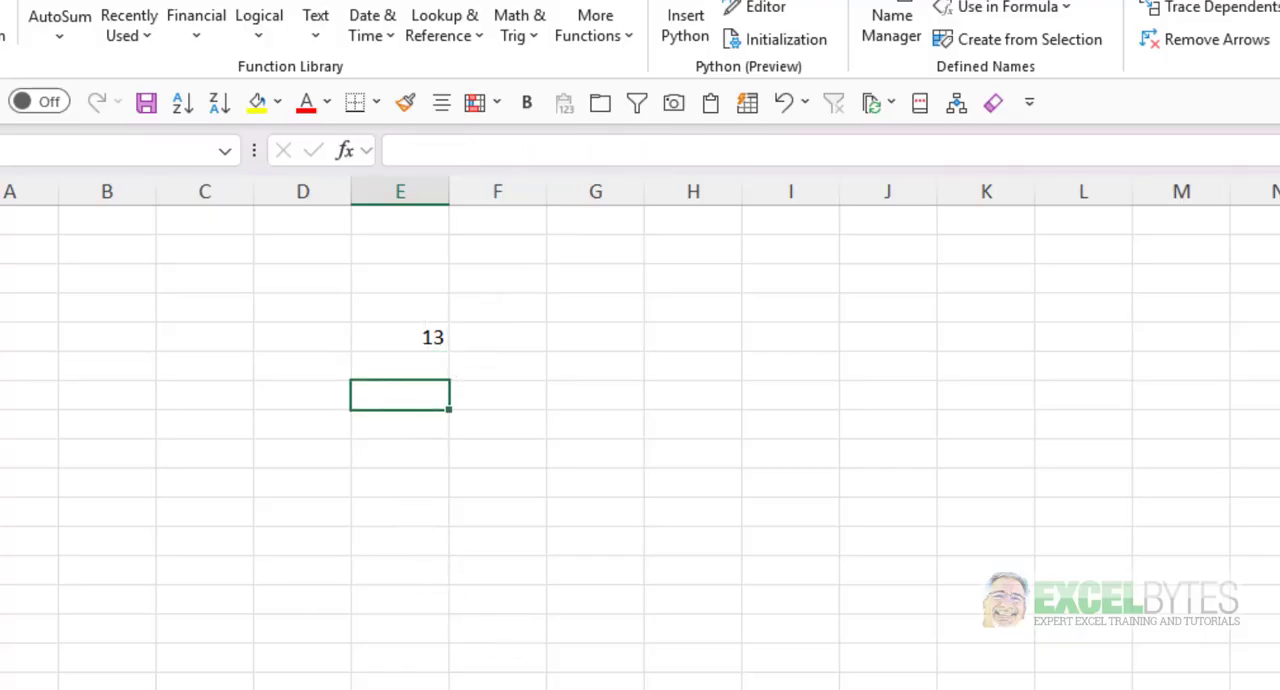
pyautogui.write('=')
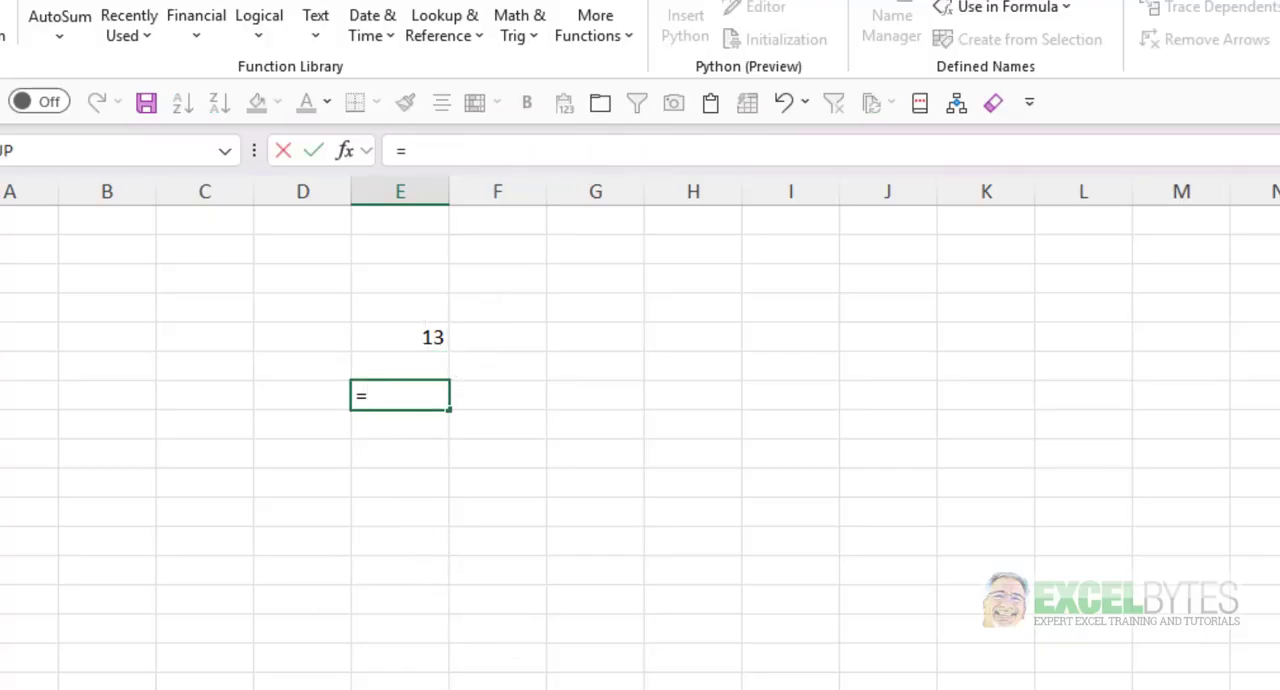
pyautogui.write('a')
pyautogui.press('Down')
pyautogui.press('Down')
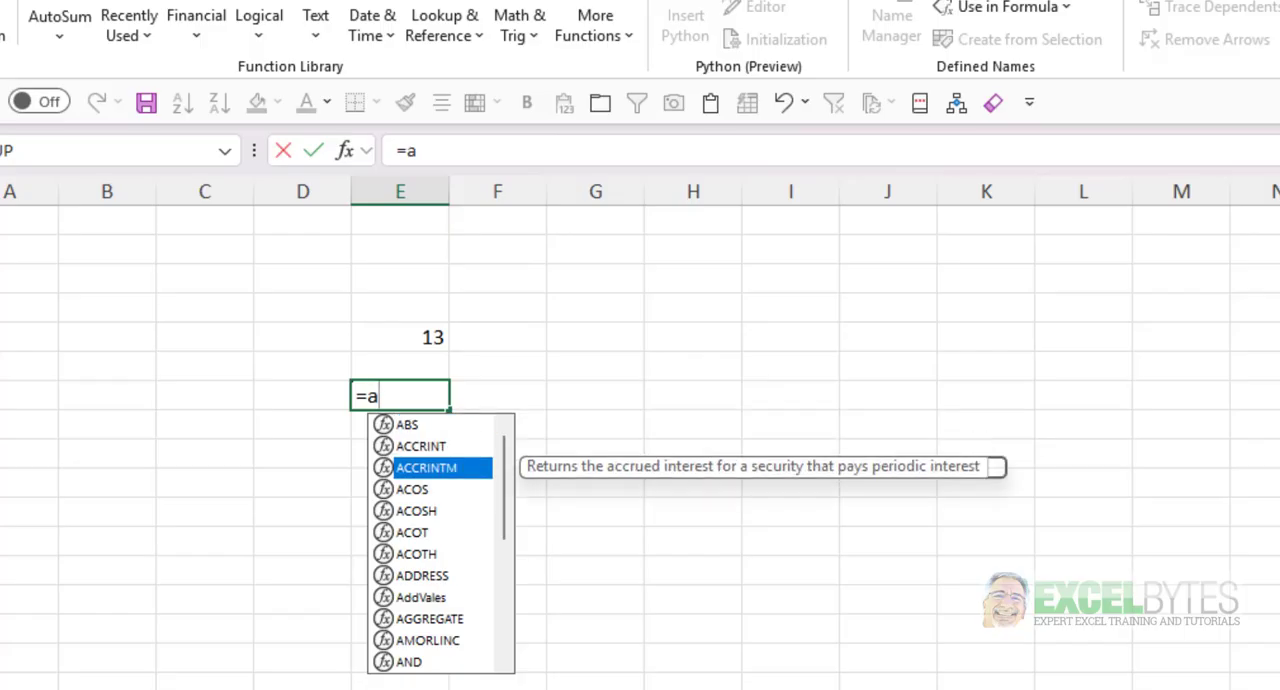
pyautogui.press('Down')
pyautogui.press('Down')
pyautogui.press('Down')
pyautogui.press('Down')
pyautogui.press('Down')
pyautogui.press('Down')
pyautogui.press('Down')
pyautogui.press('Down')
pyautogui.press('Down')
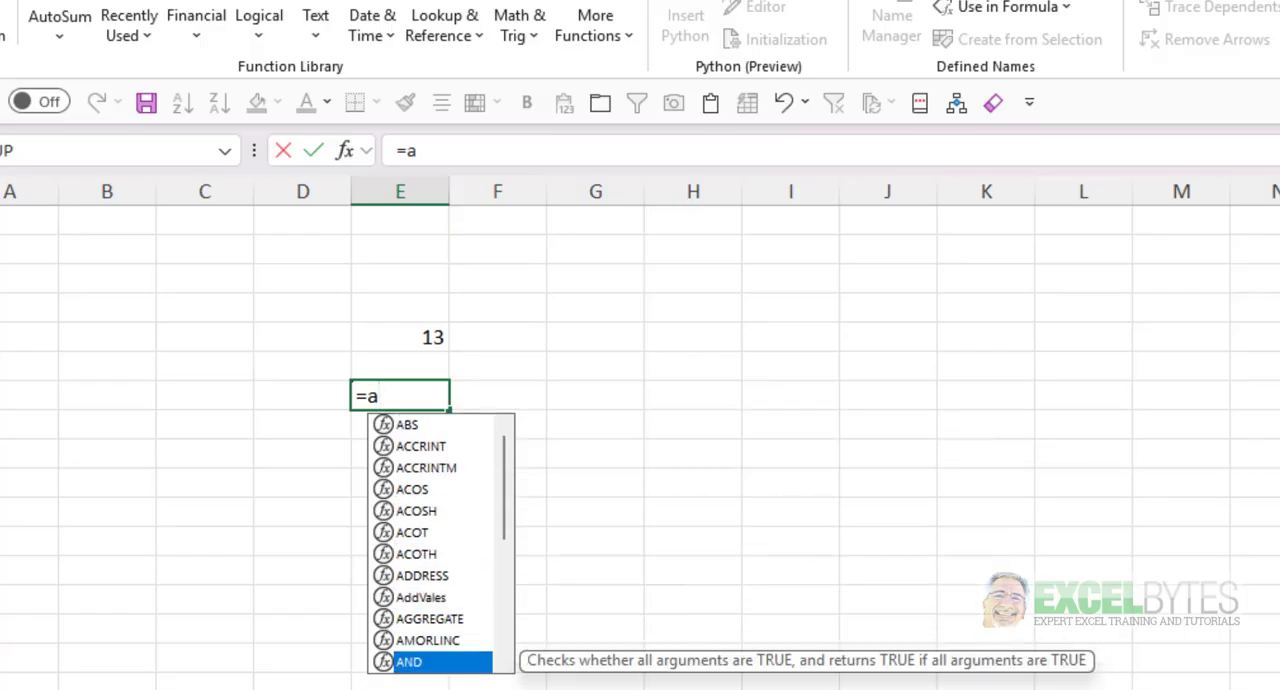
pyautogui.press('Up')
pyautogui.press('Up')
pyautogui.press('Up')
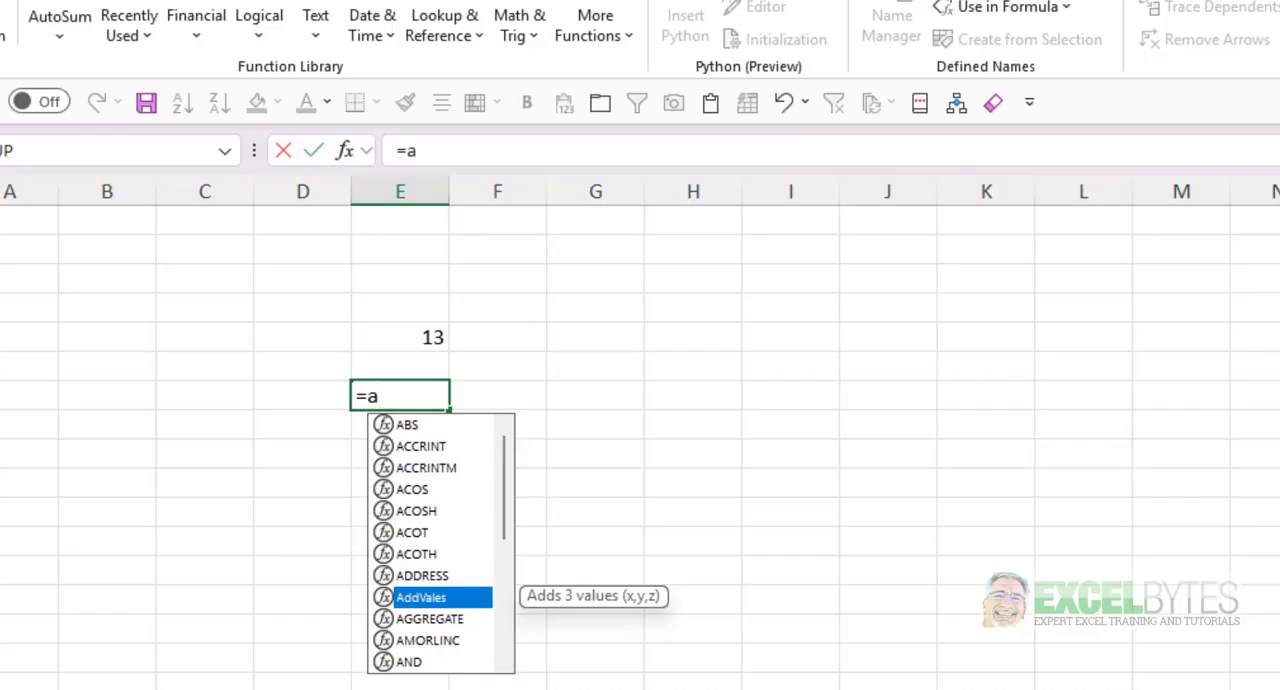
pyautogui.press('Tab')
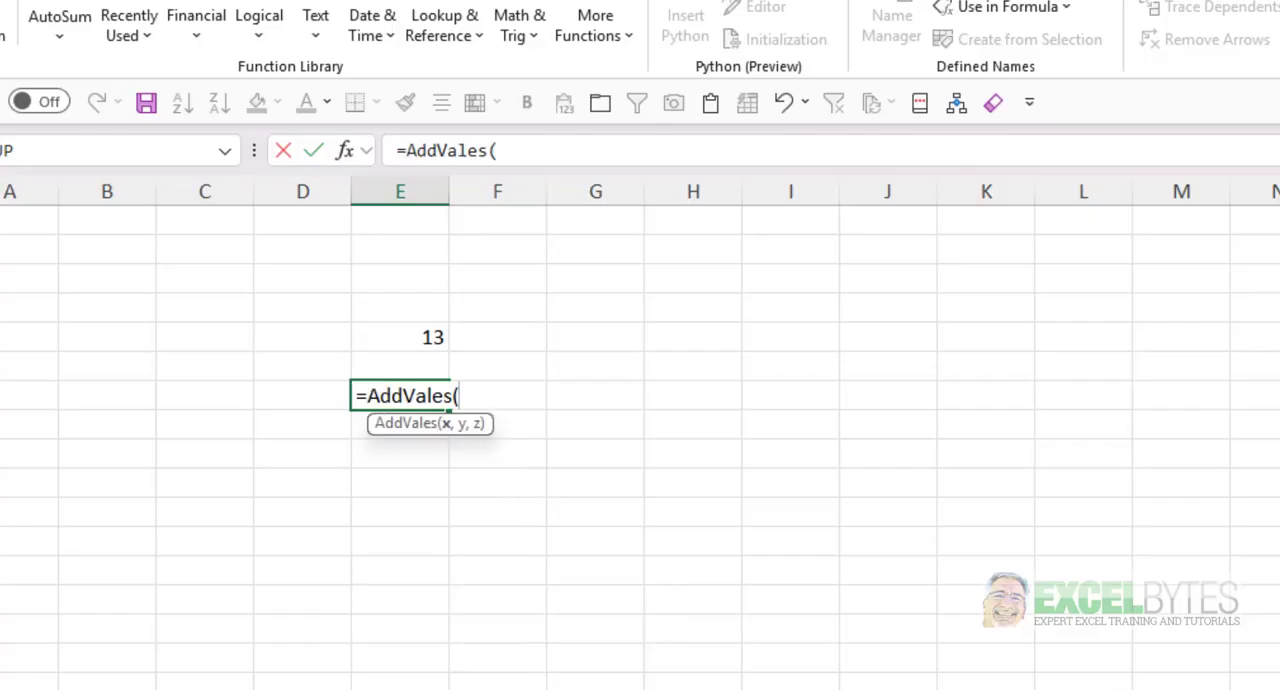
# - Give AddVales in E7 the arguments 4, 2 and 9 and enter the formula
pyautogui.press('BackSpace')
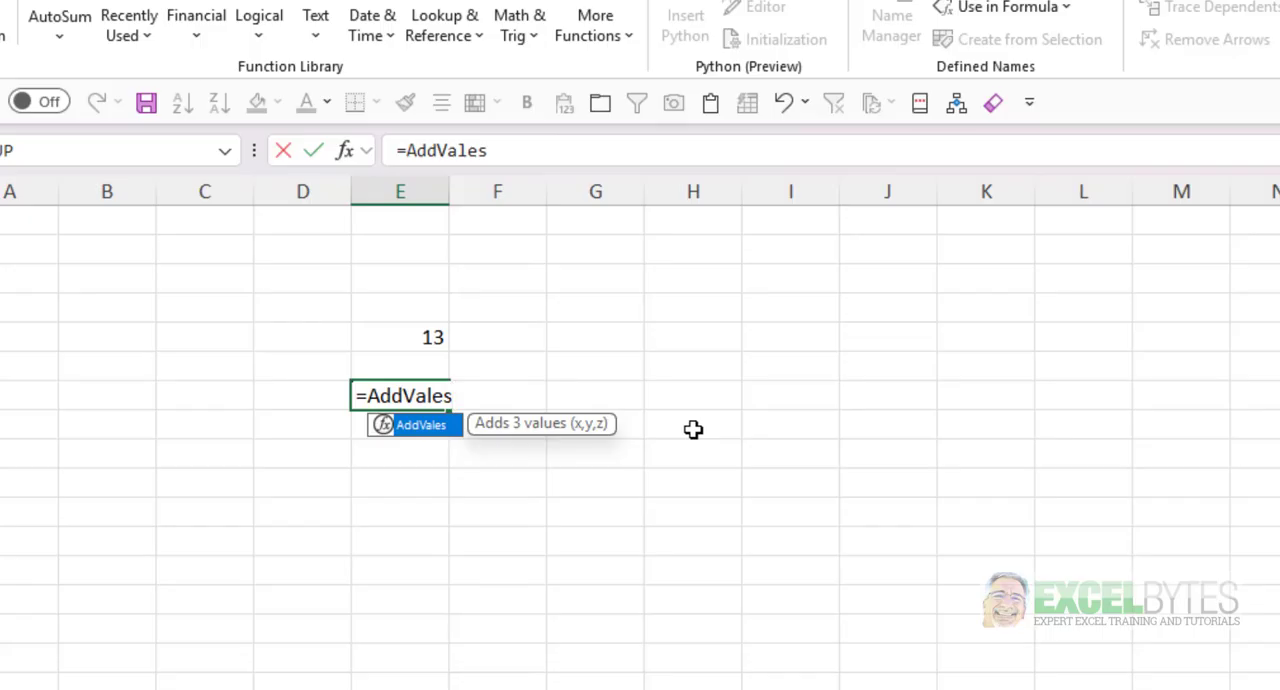
pyautogui.write('(')
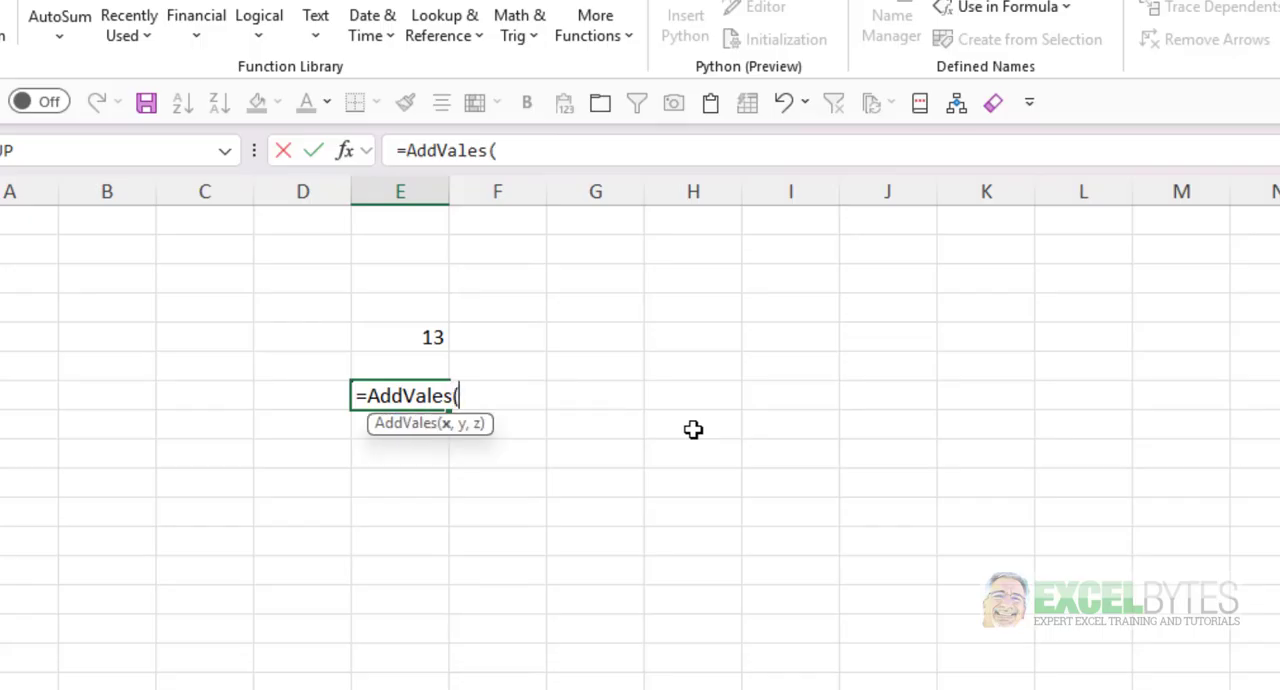
pyautogui.write('4,2,9')
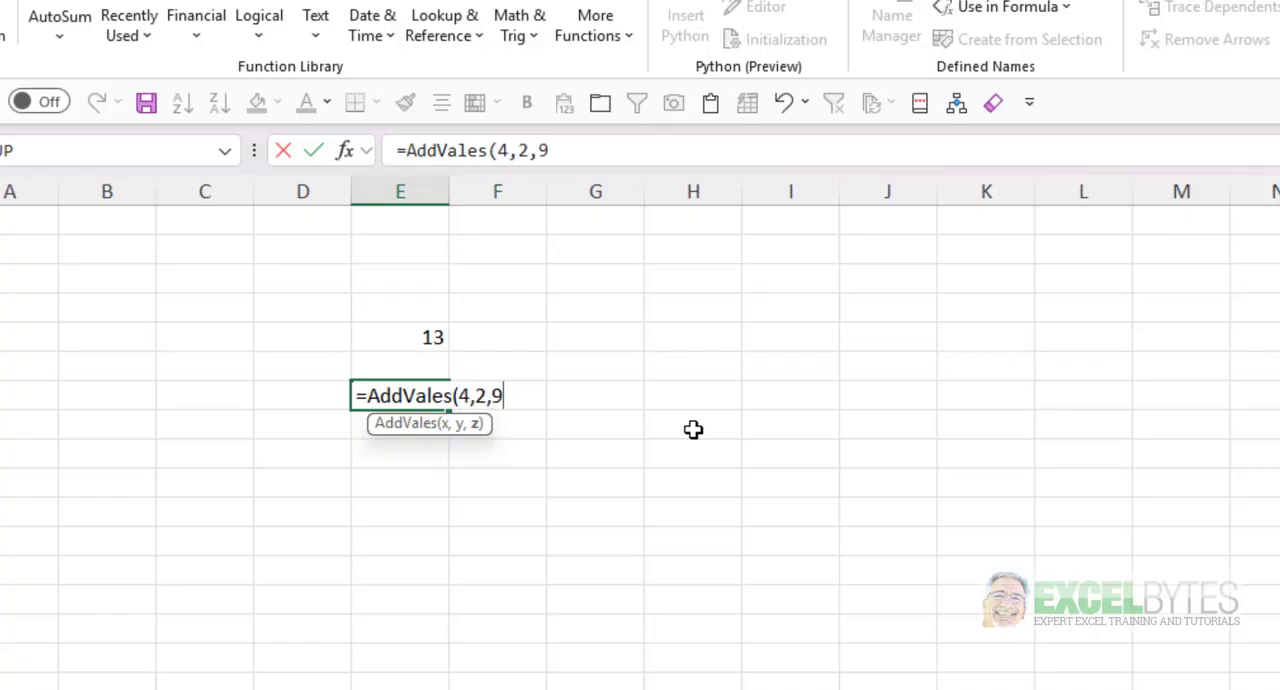
pyautogui.write(')')
pyautogui.press('Return')
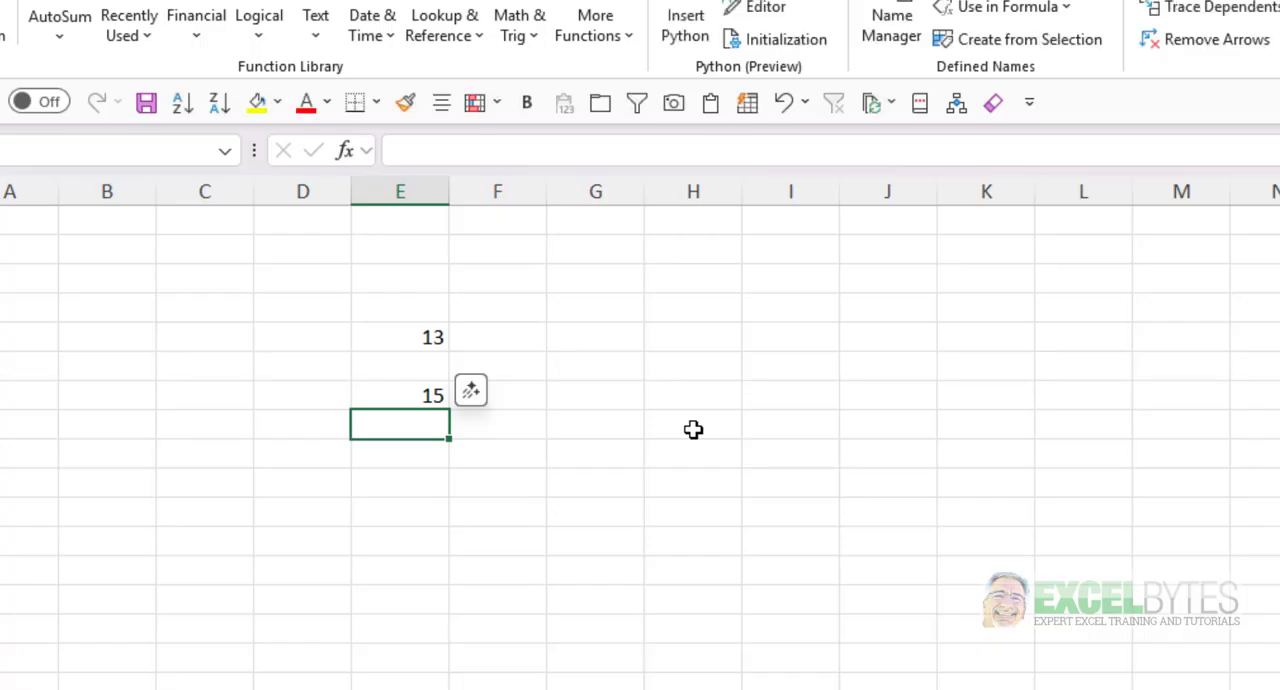
pyautogui.press('Up')
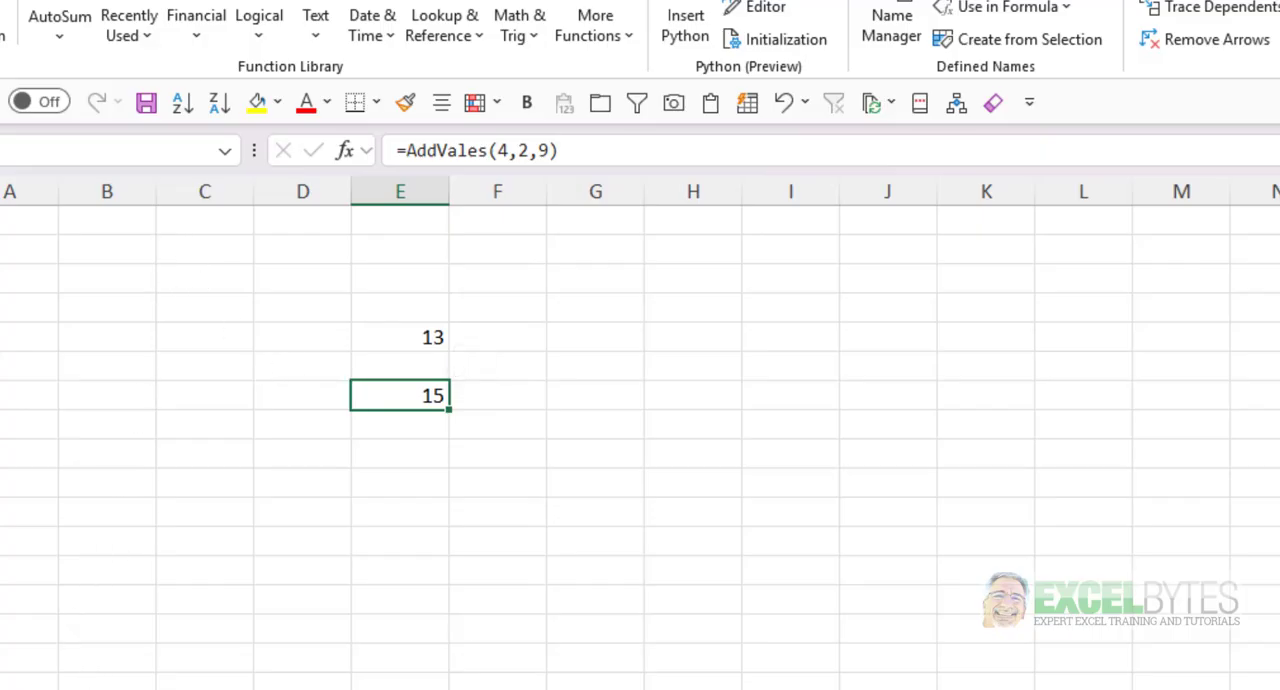
# - On the Data Range sheet, start wrapping N2's AVERAGEIF formula in a LAMBDA function
pyautogui.click(148, 674)
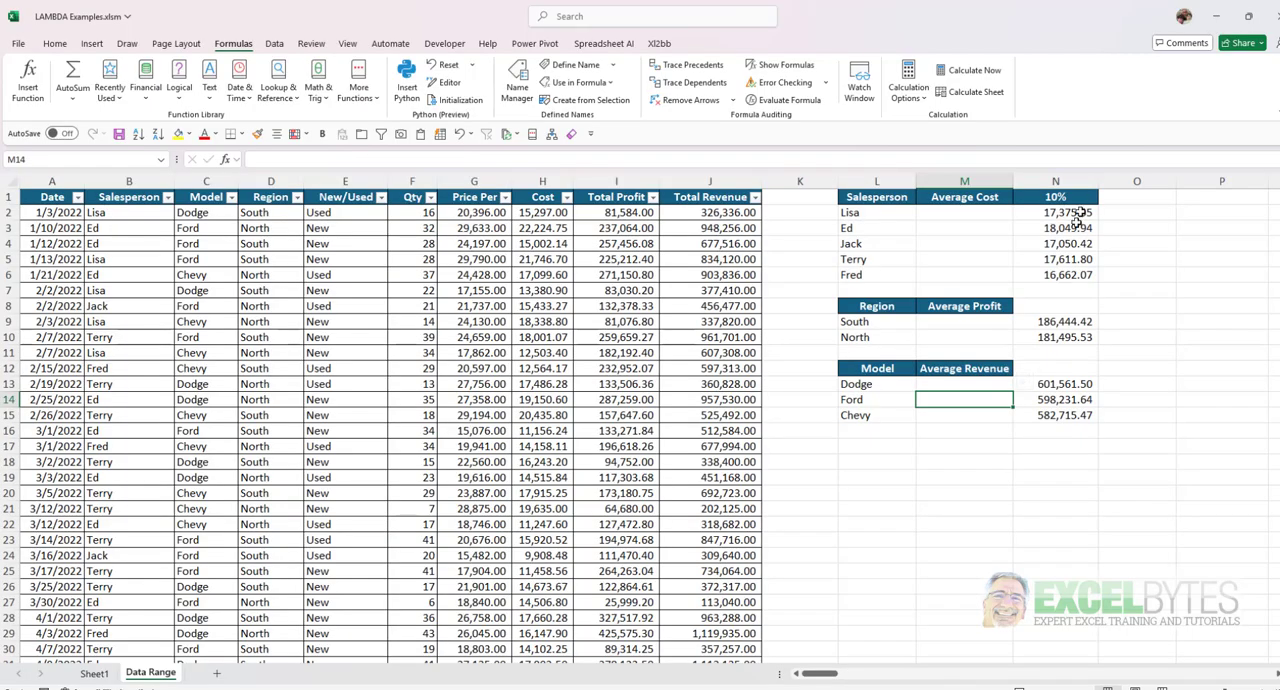
pyautogui.click(1060, 213)
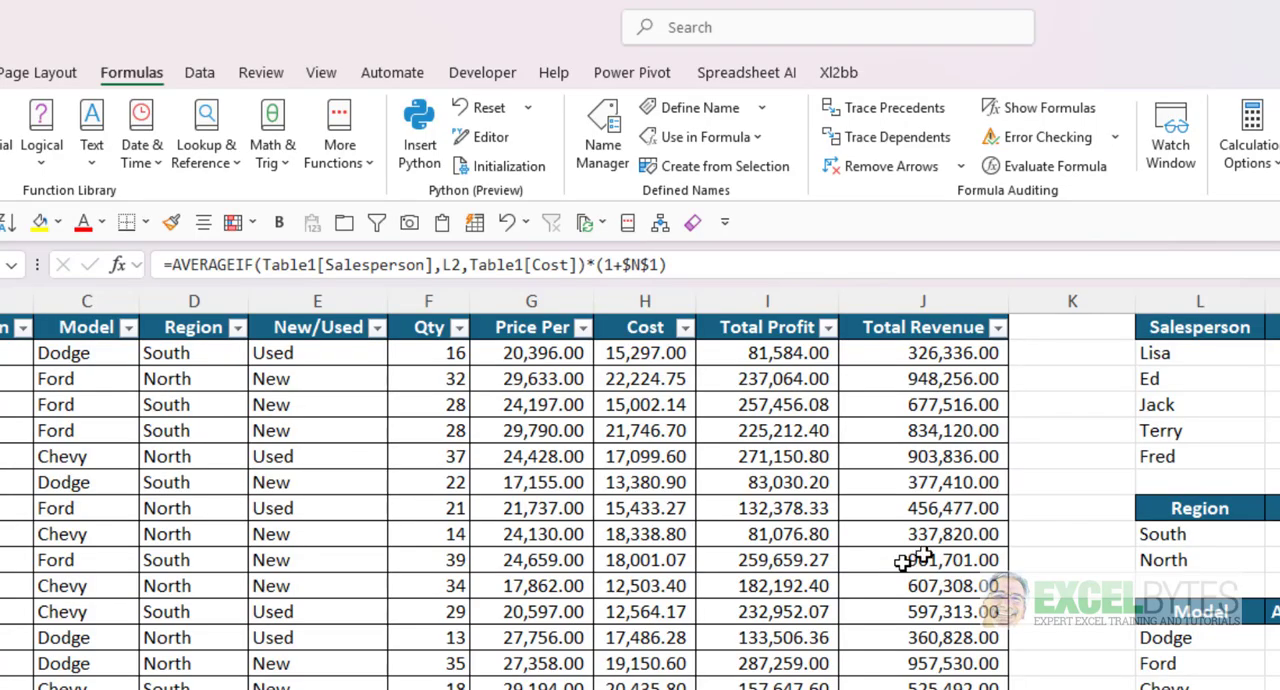
pyautogui.click(170, 264)
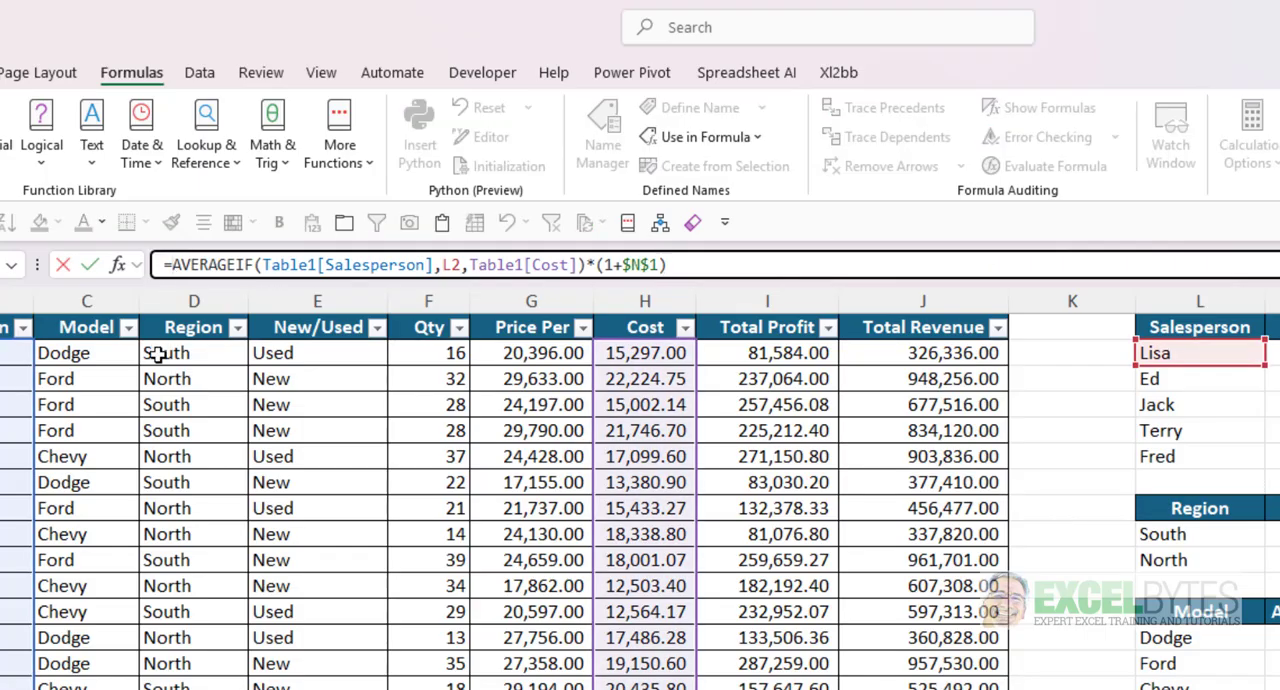
pyautogui.write('la')
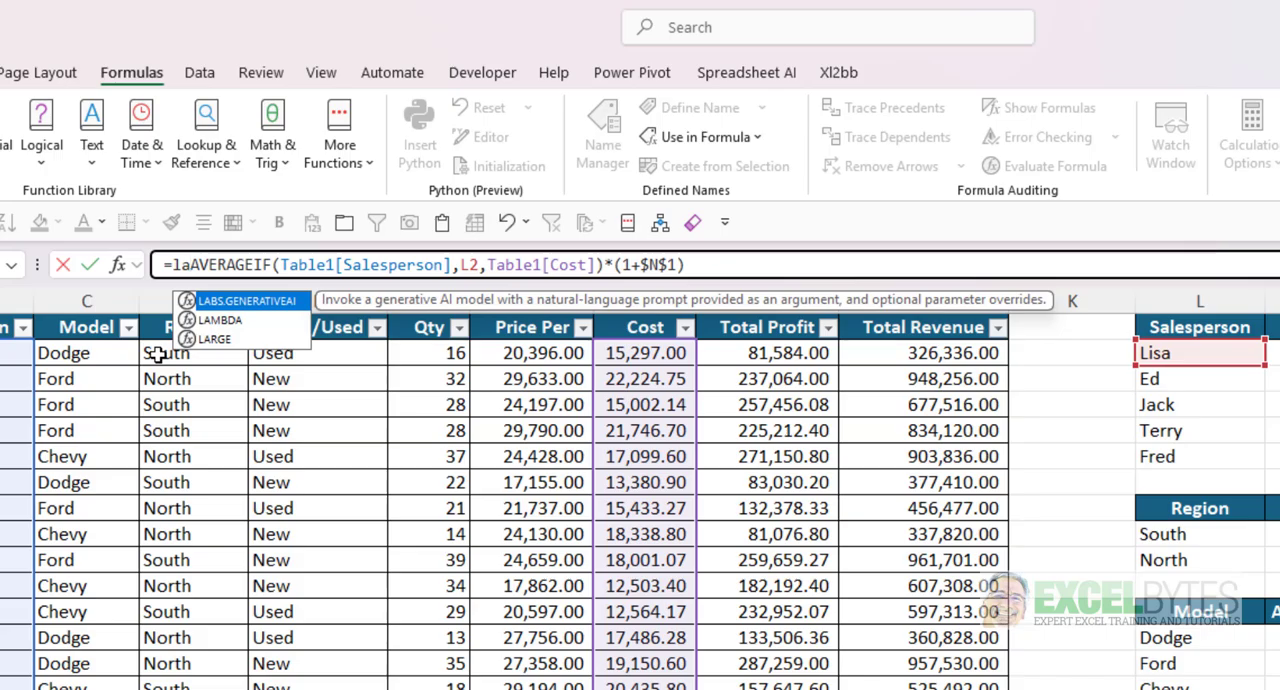
pyautogui.press('Down')
pyautogui.press('Tab')
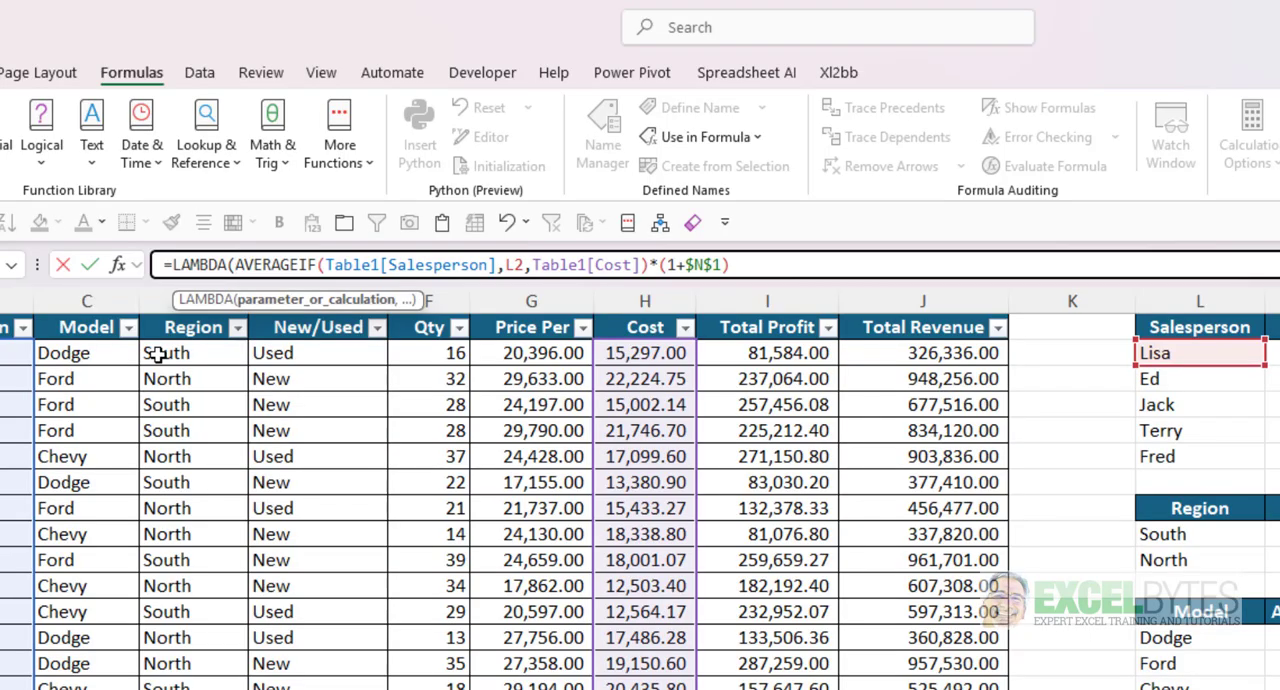
# - Declare the parameters AvgBy, Criteria, Values and Incr ahead of the AVERAGEIF calculation in N2's LAMBDA and enter the formula
pyautogui.write('AvgBy')
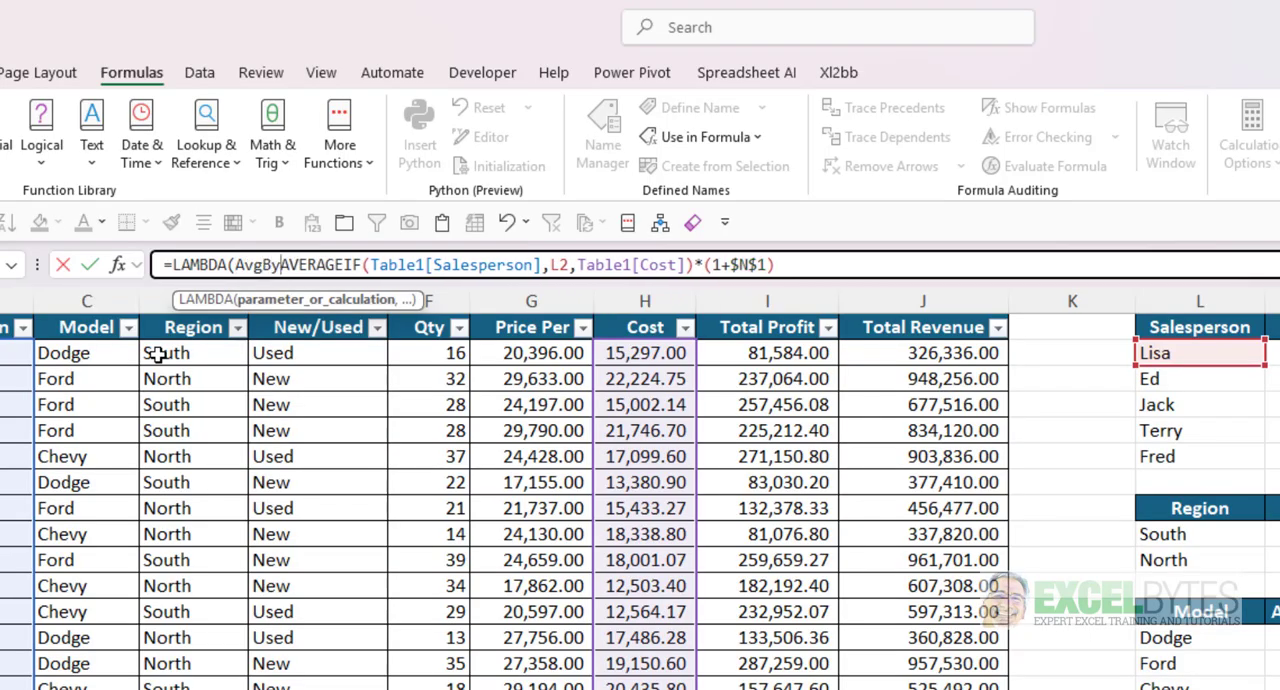
pyautogui.write(',')
pyautogui.write('Criteria')
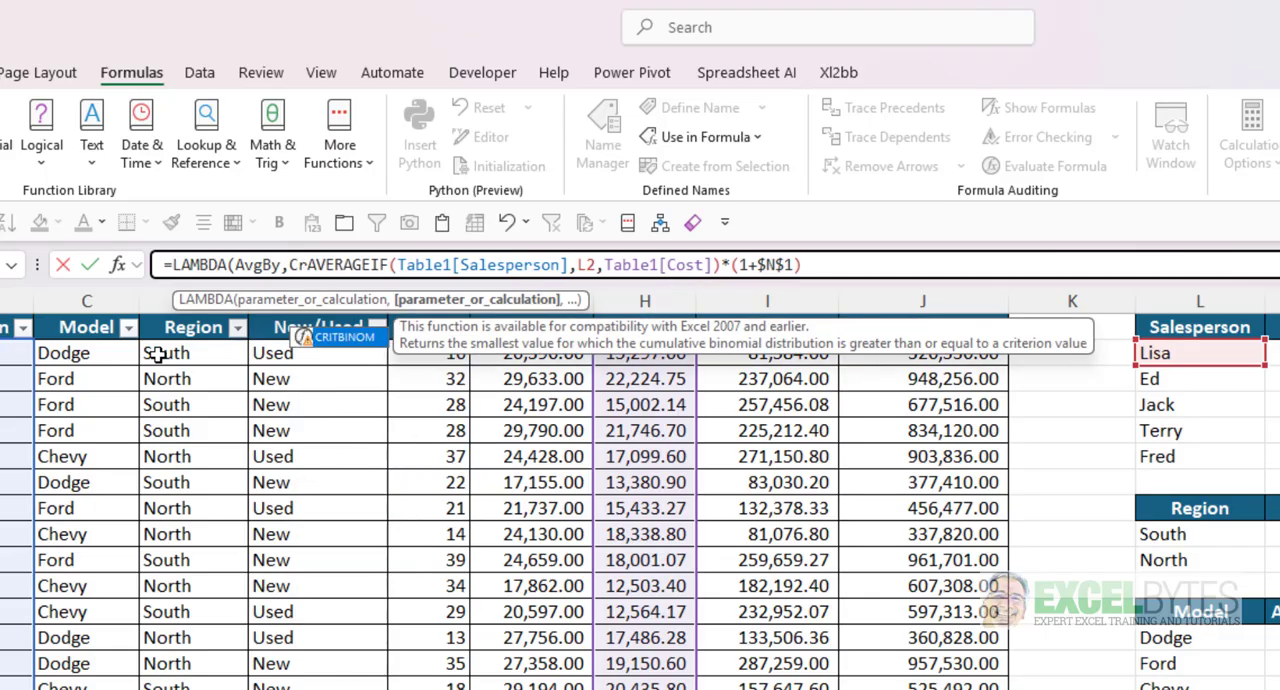
pyautogui.write(',')
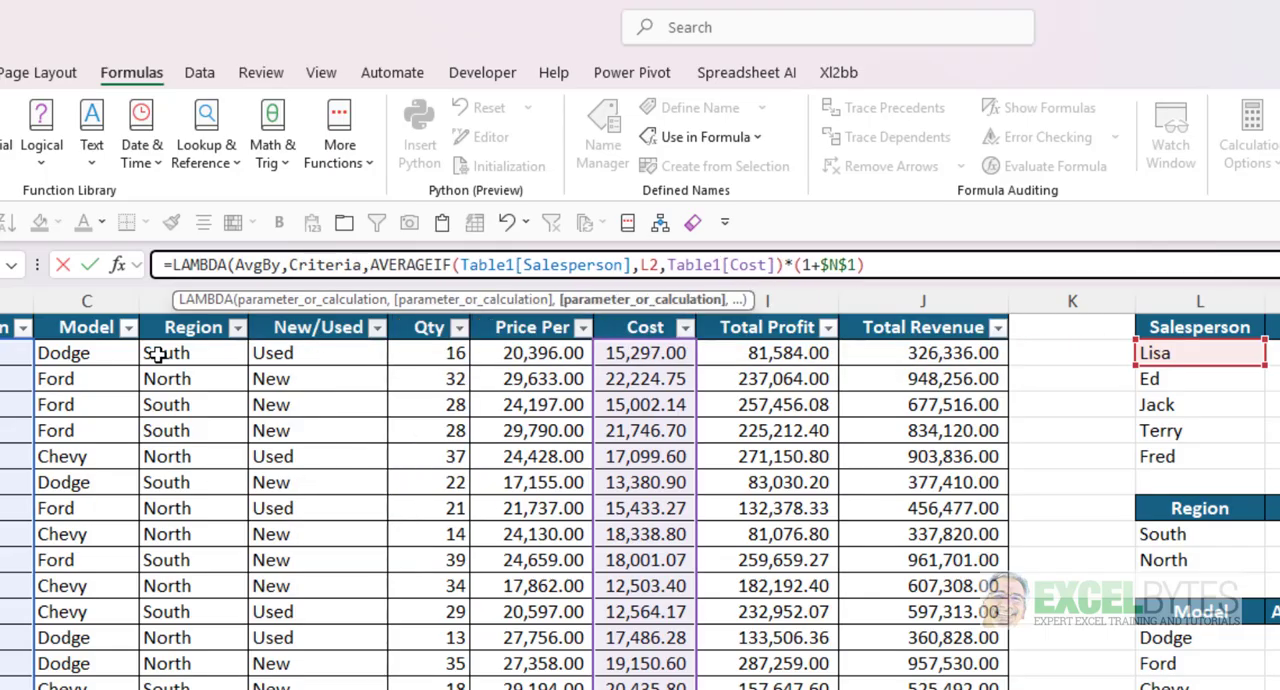
pyautogui.write('Values')
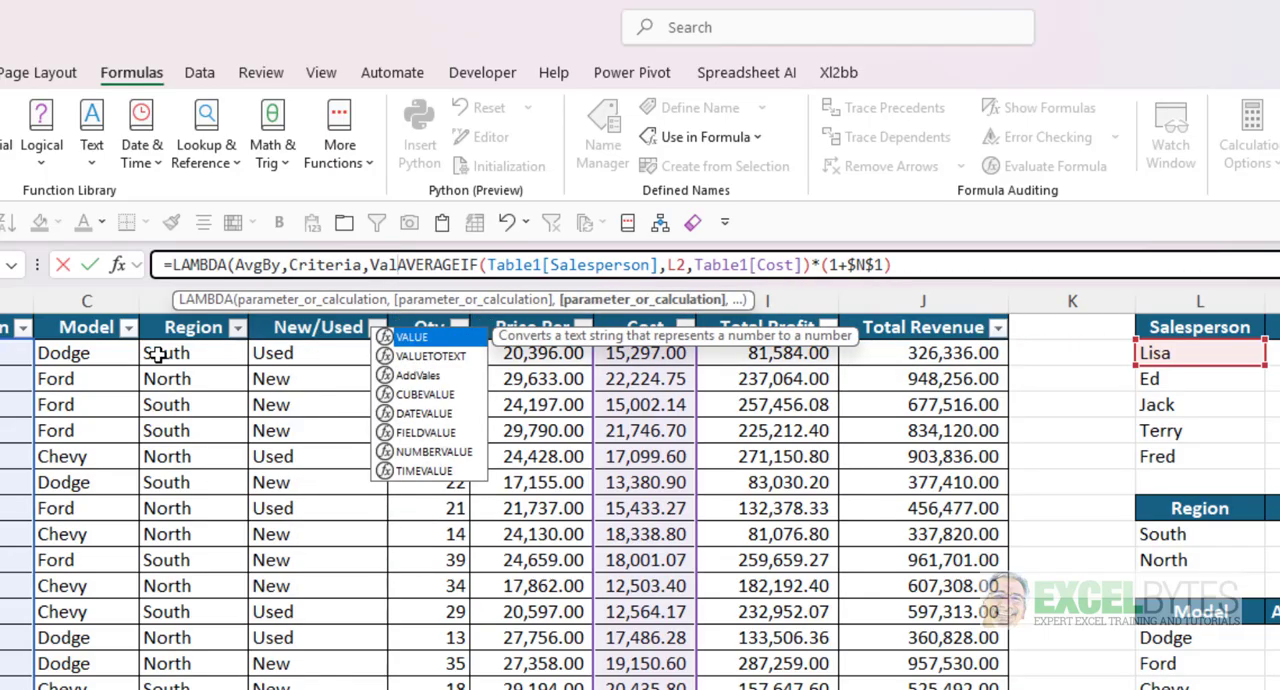
pyautogui.write(',Incr')
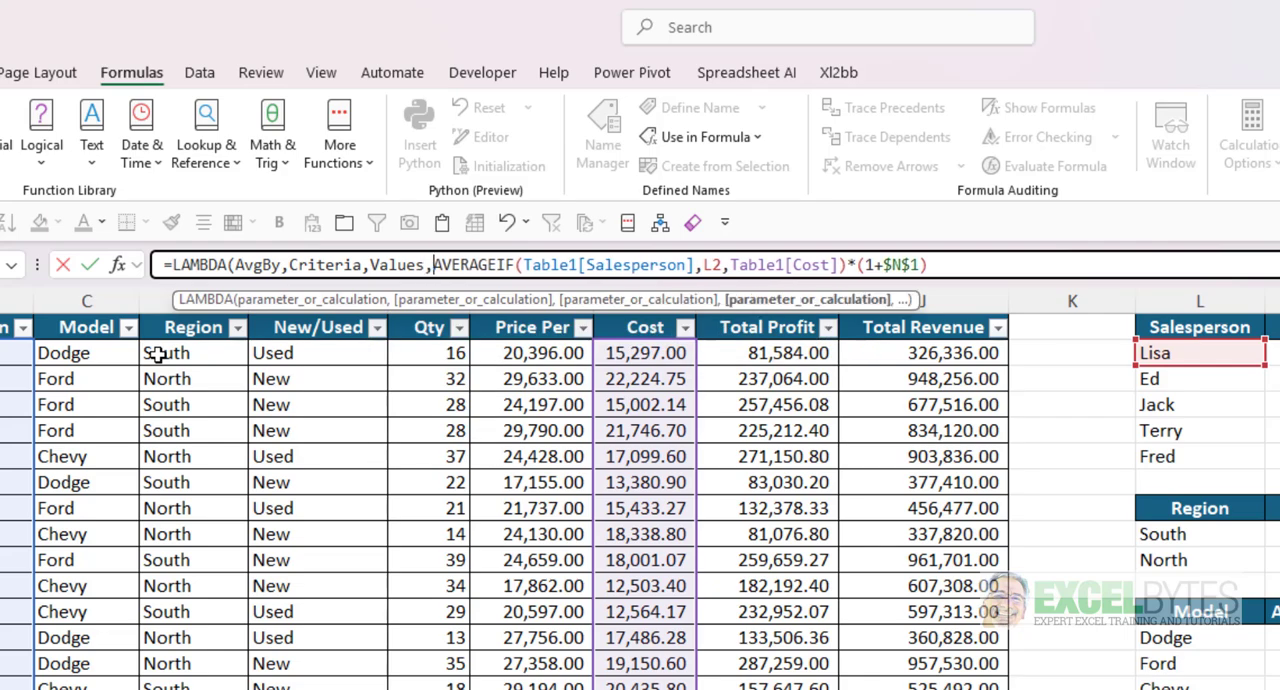
pyautogui.write(',')
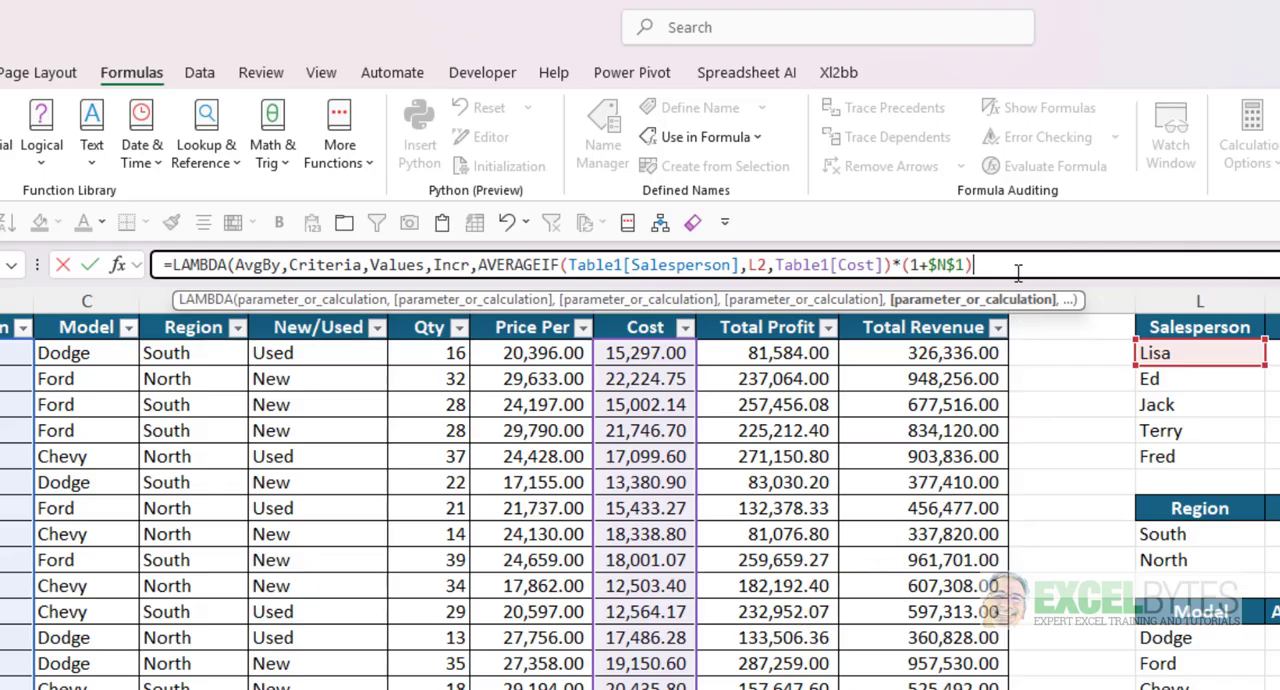
pyautogui.press('Return')
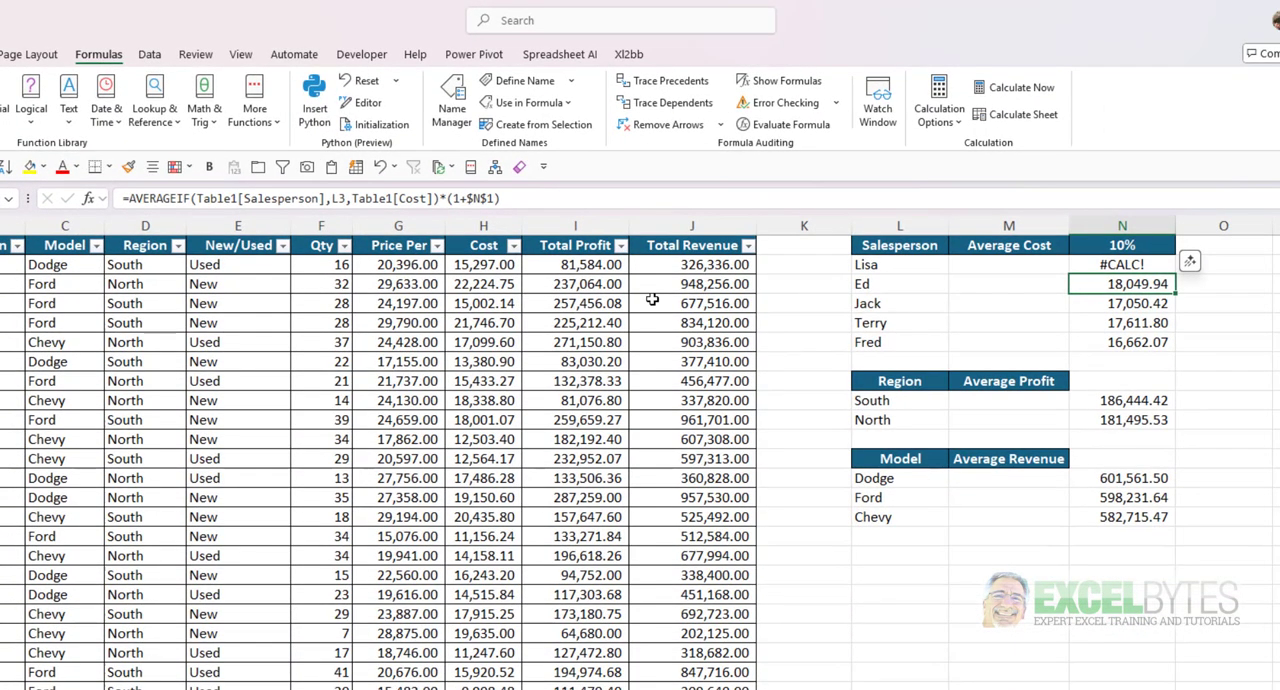
# - In N2's AVERAGEIF, replace Table1[Salesperson] with AvgBy and L2 with Criteria
pyautogui.press('Up')
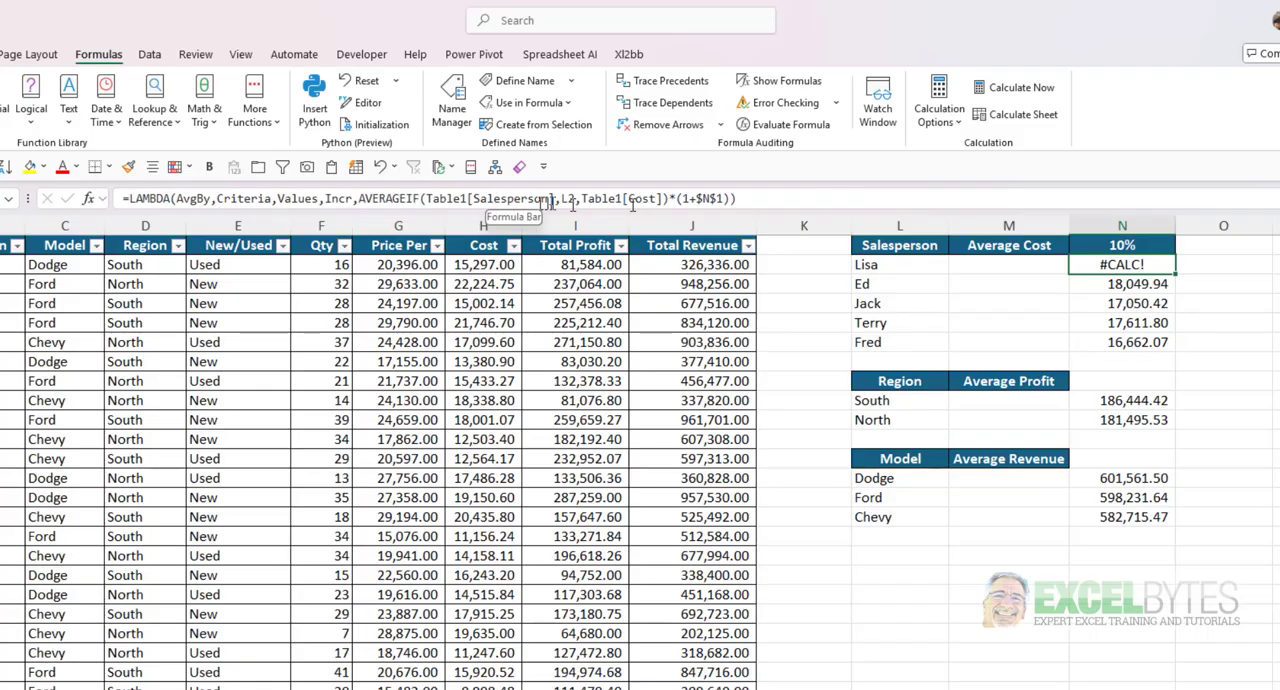
pyautogui.click(213, 198)
pyautogui.moveTo(213, 198); pyautogui.dragTo(178, 199)
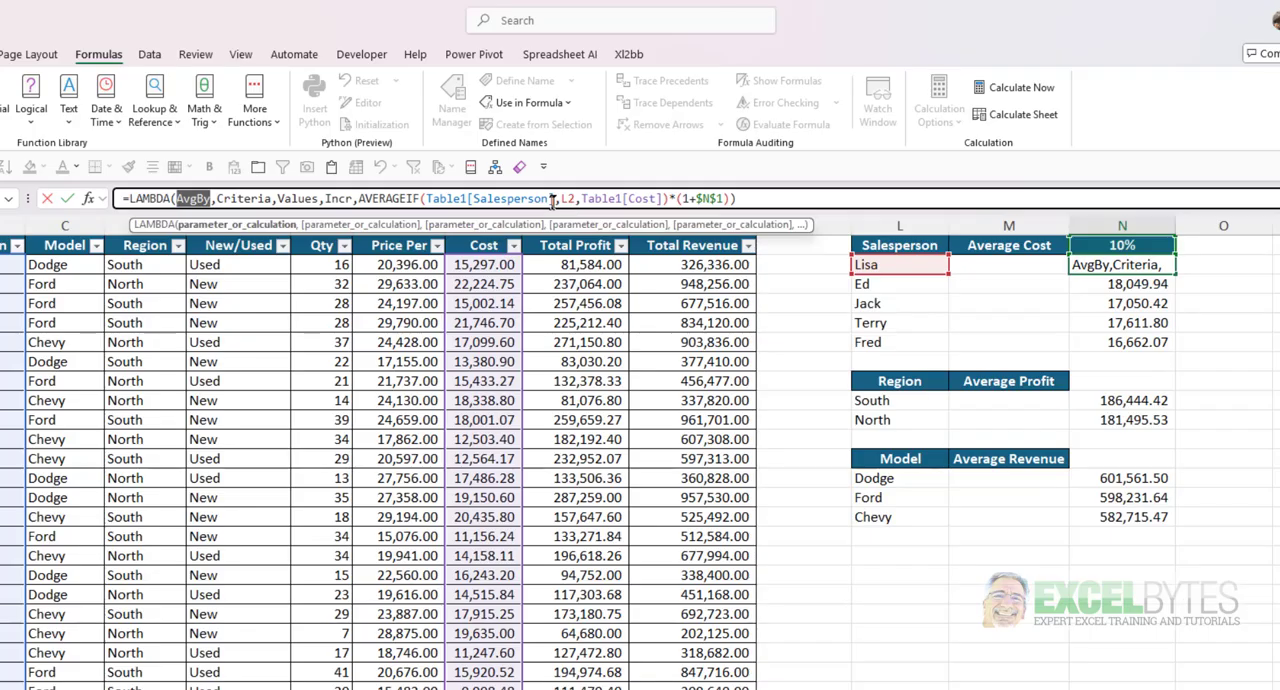
pyautogui.moveTo(553, 200); pyautogui.dragTo(428, 198)
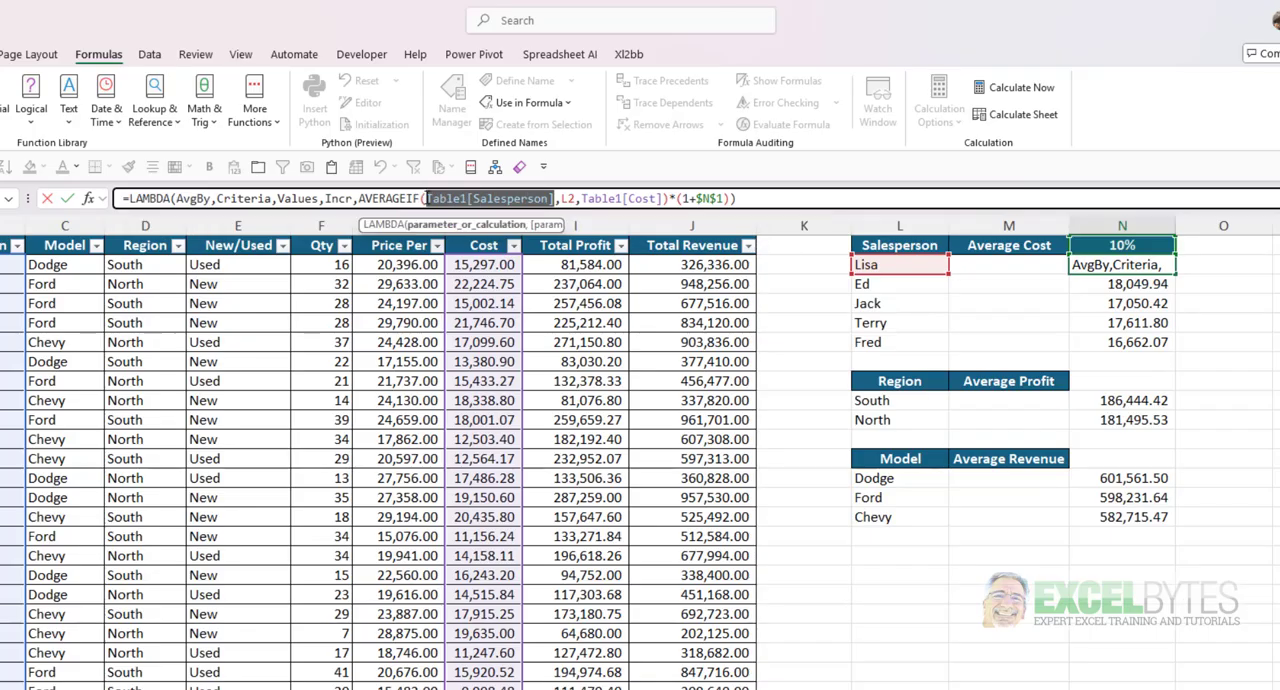
pyautogui.write('AvgBy')
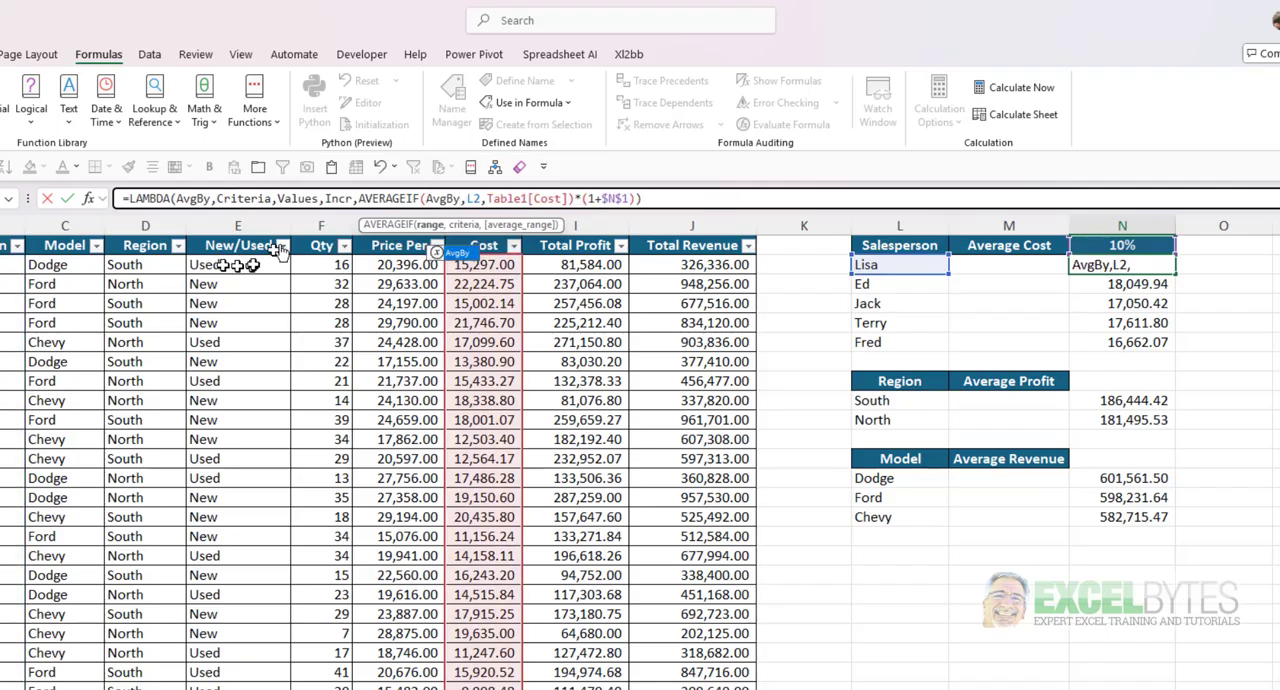
pyautogui.click(480, 198)
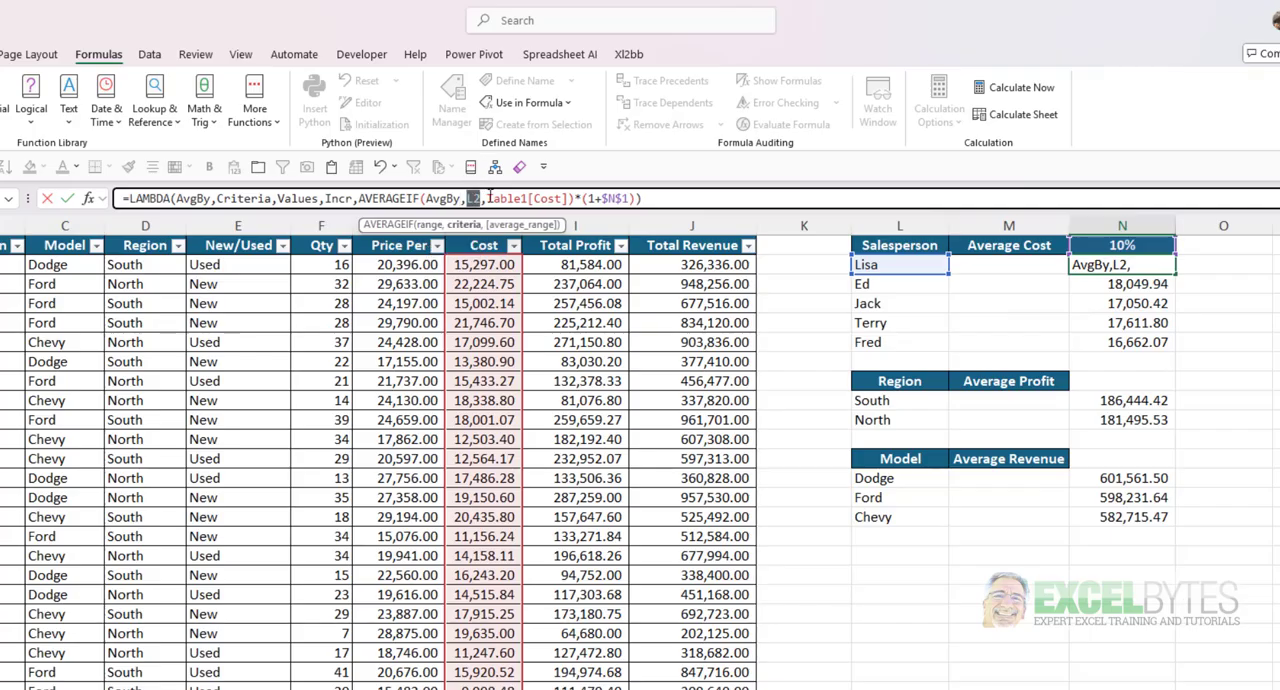
pyautogui.write('Cri')
pyautogui.press('Tab')
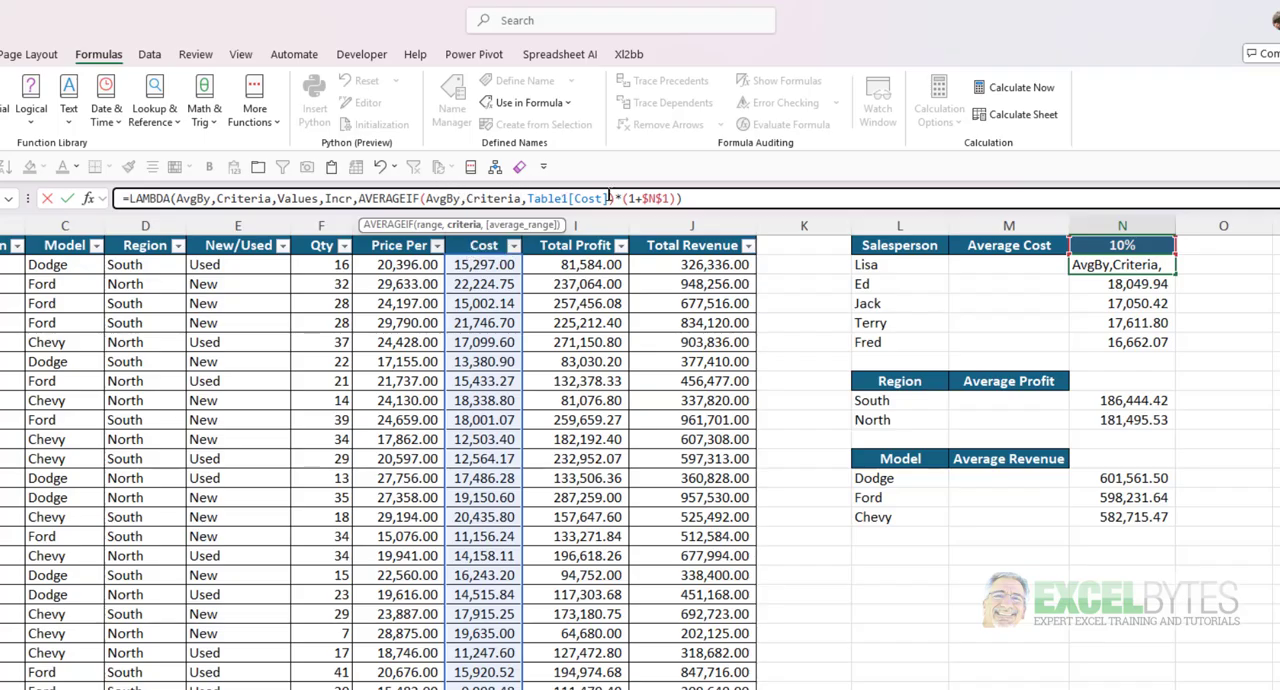
# - Replace Table1[Cost] with Values and $N$1 with Incr in N2's LAMBDA calculation, and enter the formula
pyautogui.moveTo(612, 196); pyautogui.dragTo(530, 198)
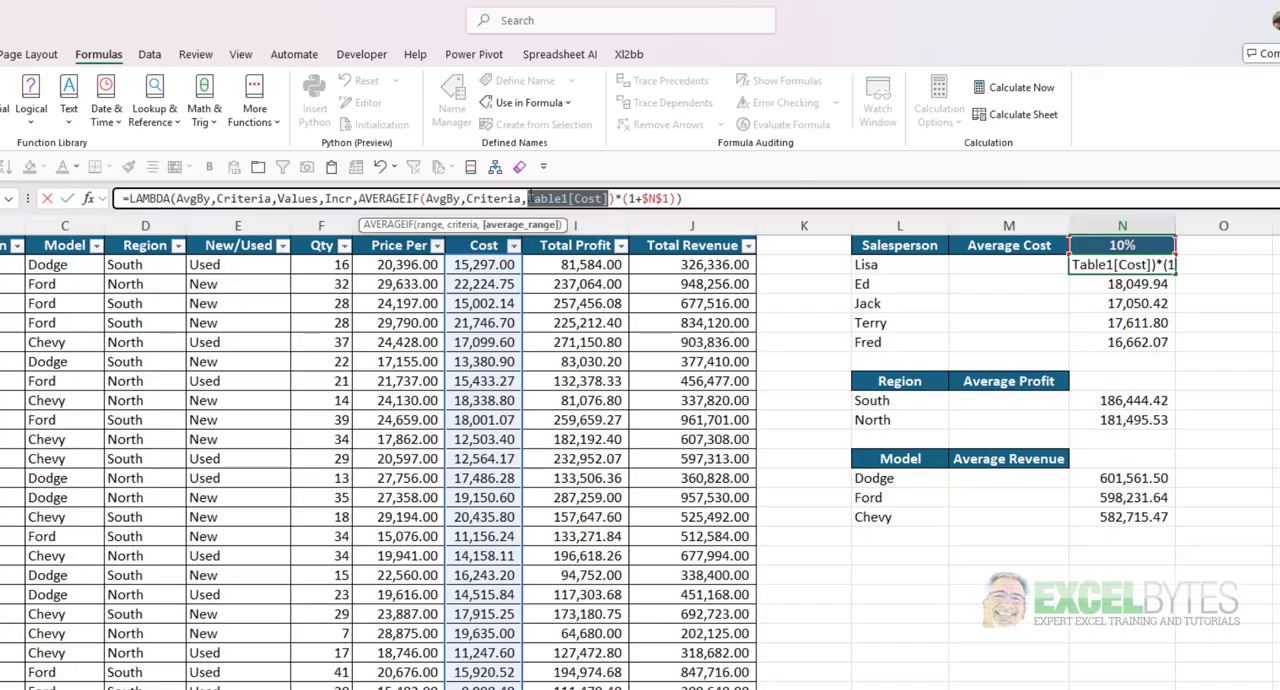
pyautogui.write('Valu')
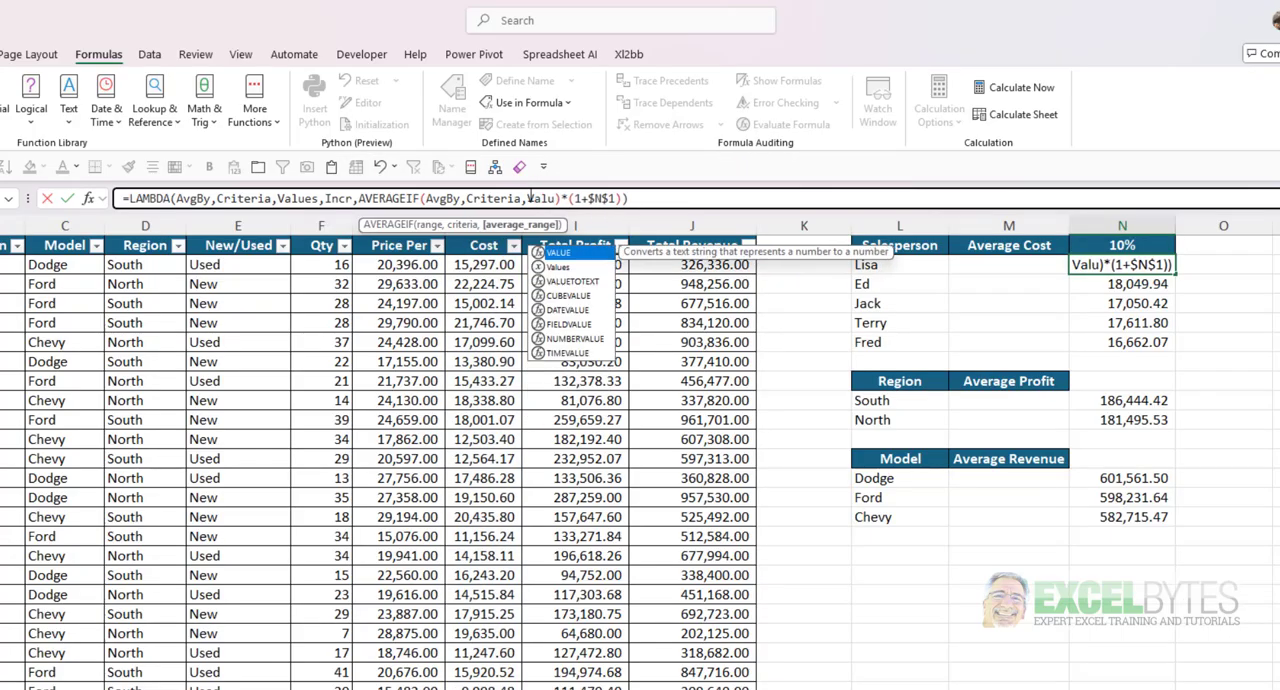
pyautogui.write('es')
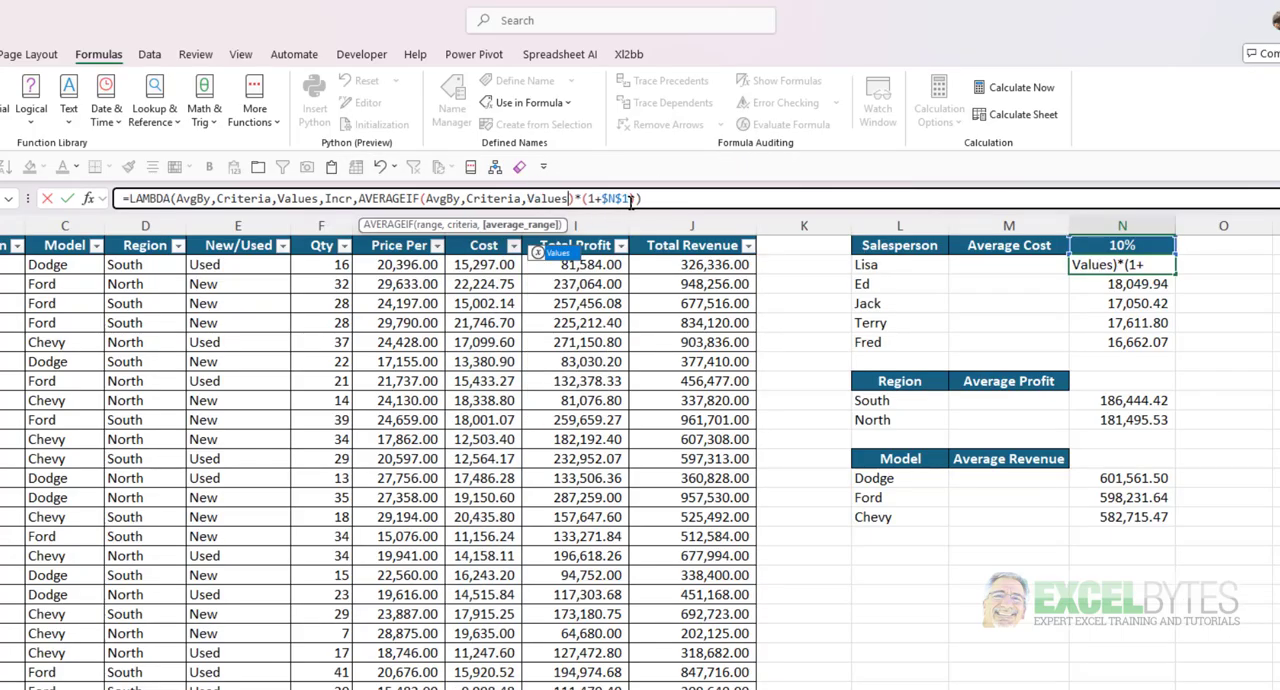
pyautogui.moveTo(631, 200); pyautogui.dragTo(600, 199)
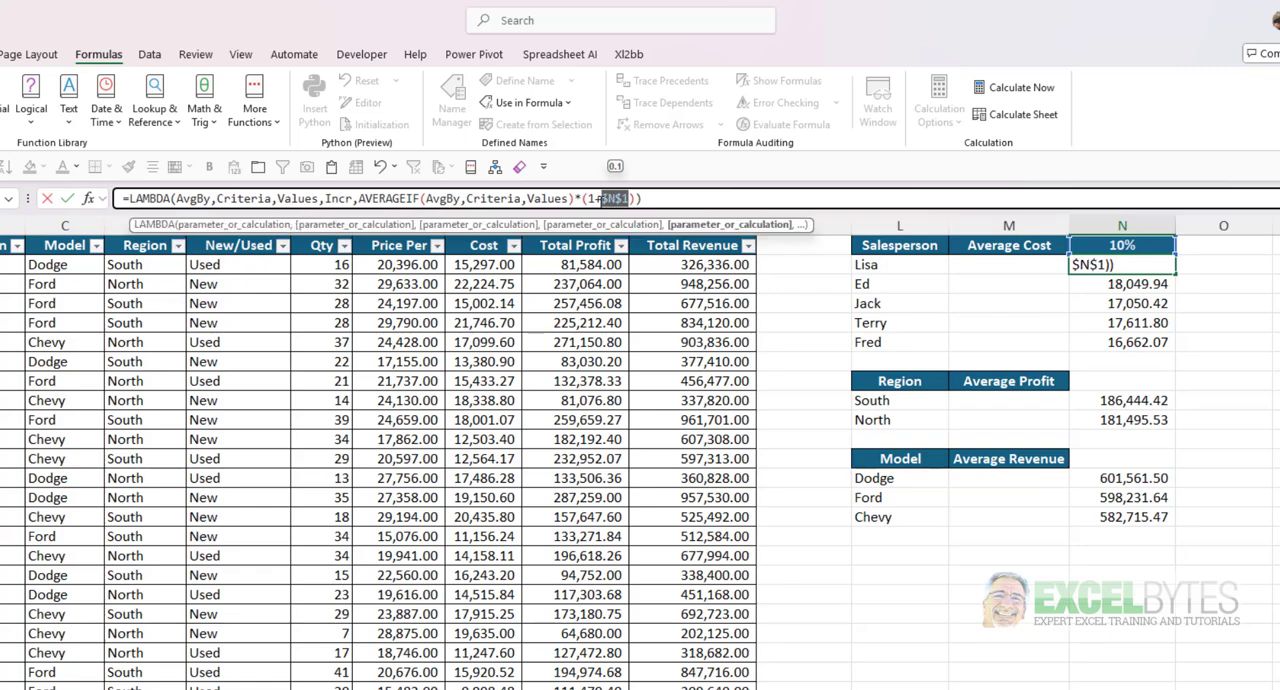
pyautogui.write('In')
pyautogui.press('Tab')
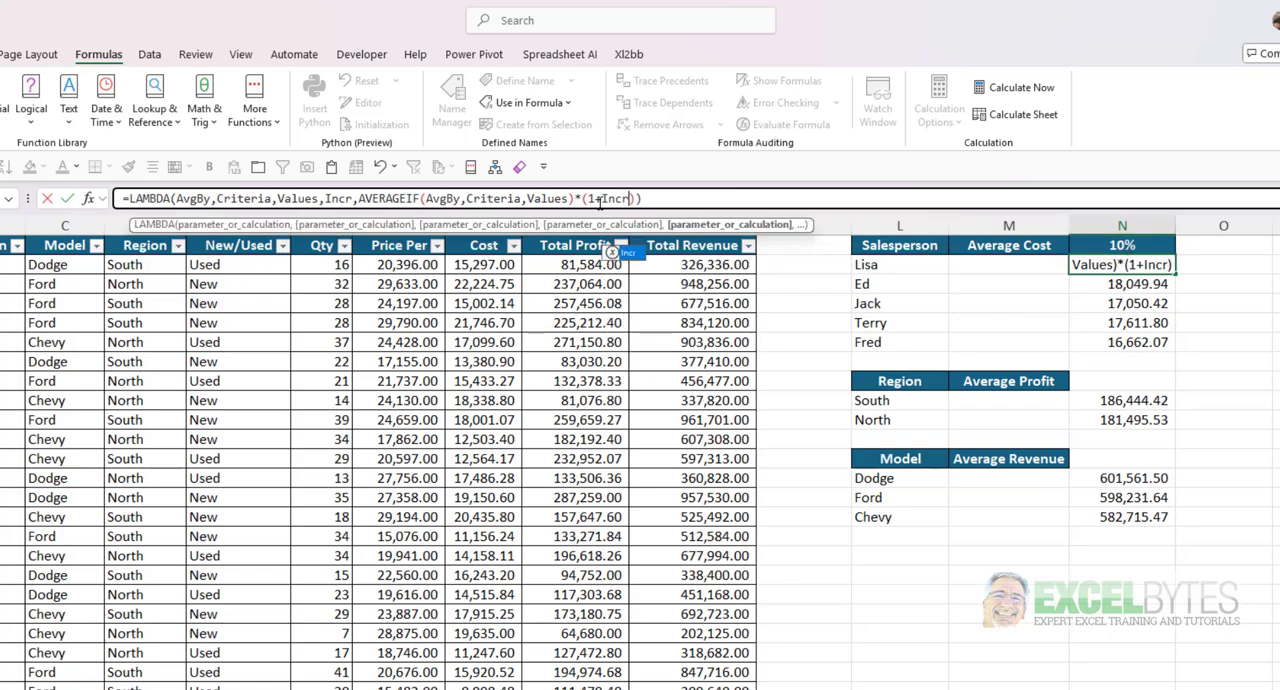
pyautogui.click(680, 199)
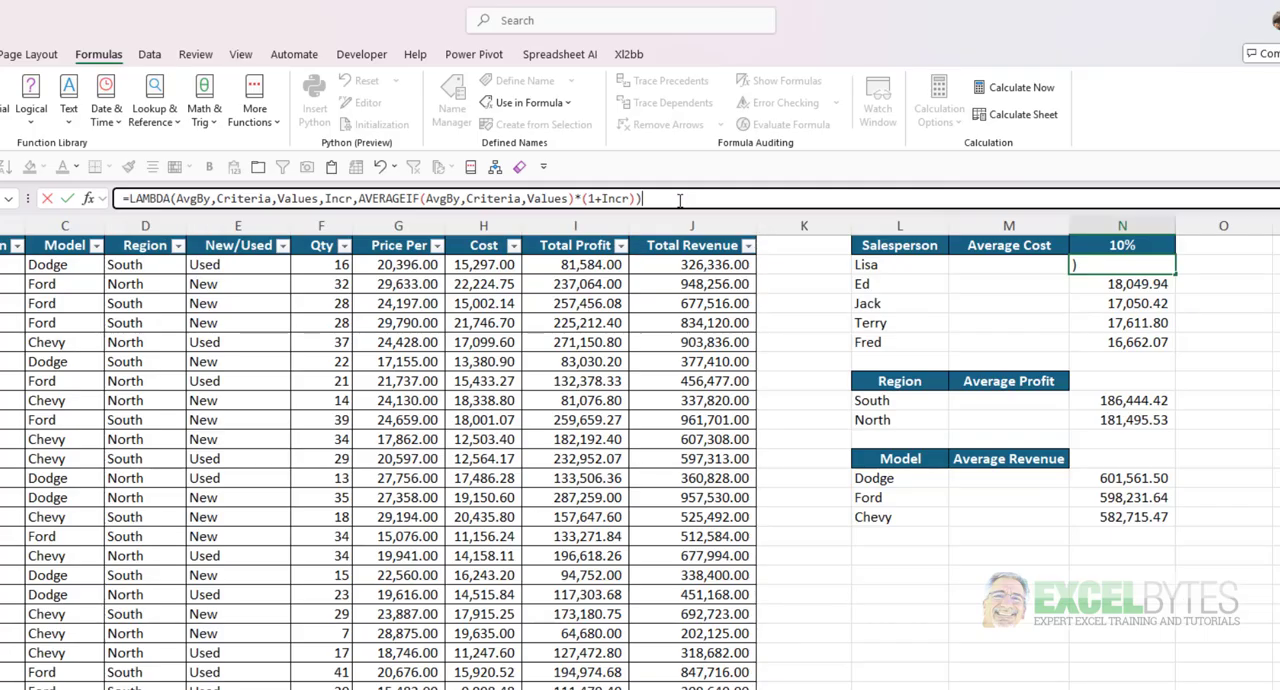
pyautogui.press('Return')
# - Append a test call to N2's LAMBDA with Table1[Salesperson], L2 and Table1[Cost] as its first three arguments
pyautogui.press('Up')
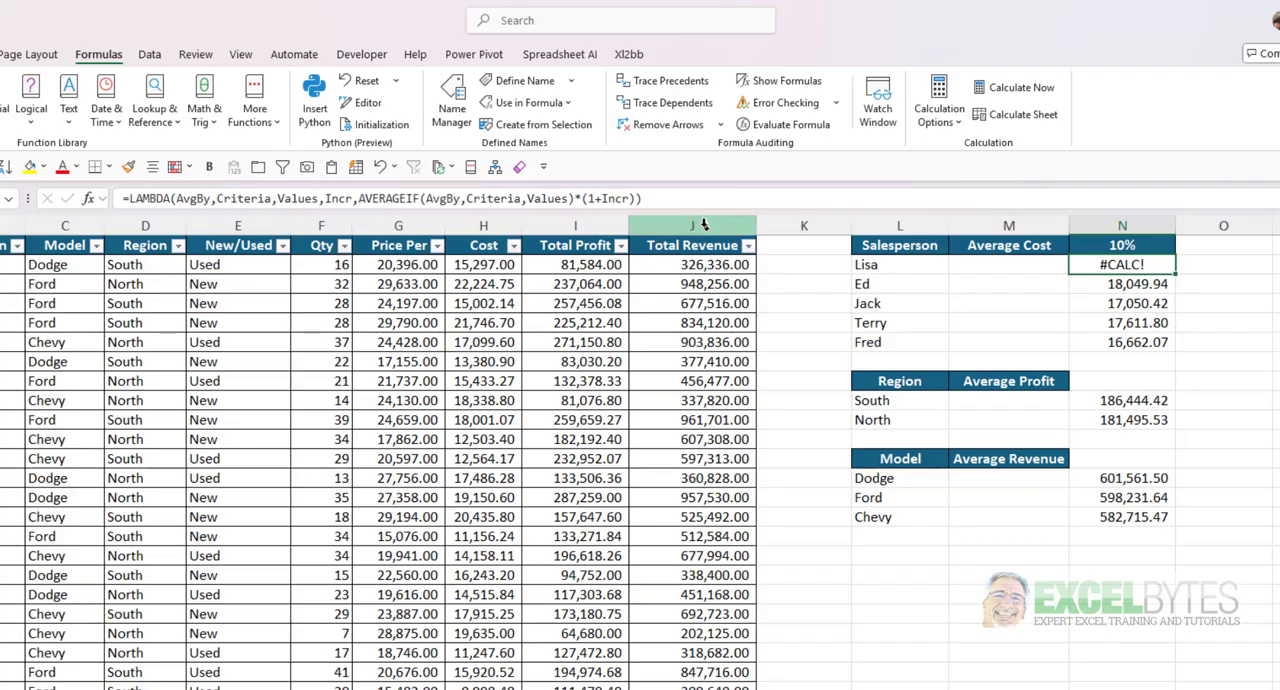
pyautogui.click(658, 198)
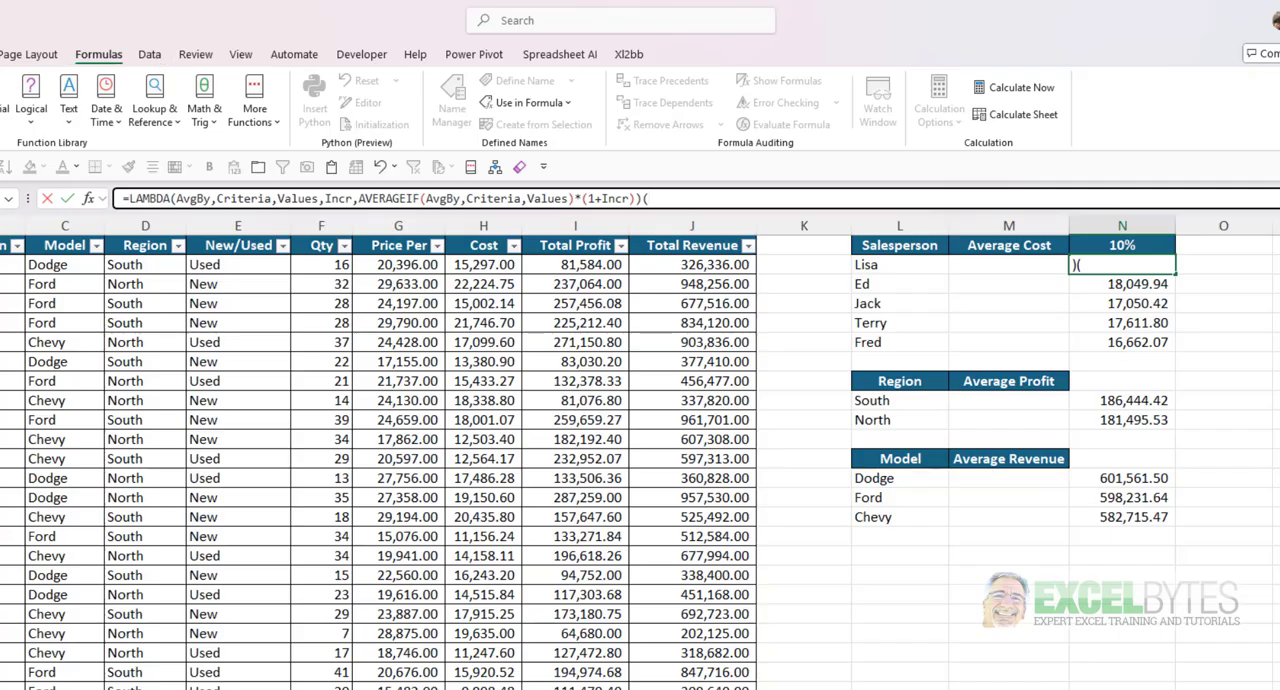
pyautogui.click(4, 238)
pyautogui.write(',')
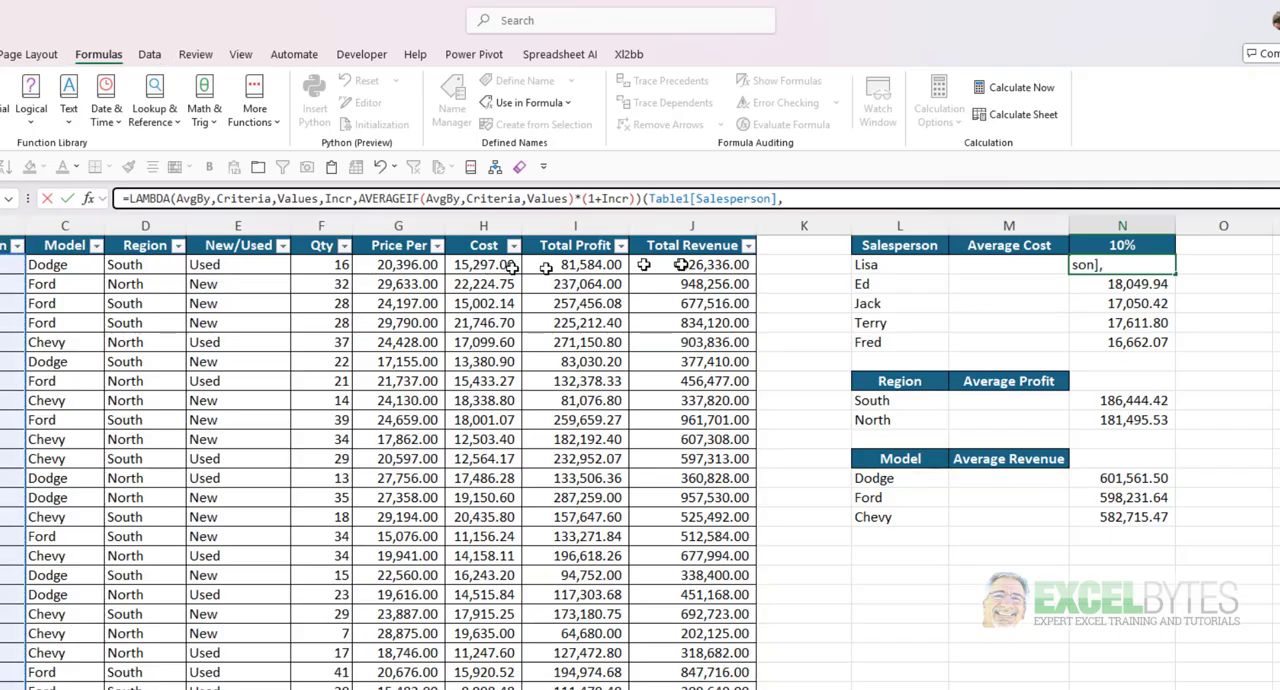
pyautogui.click(872, 264)
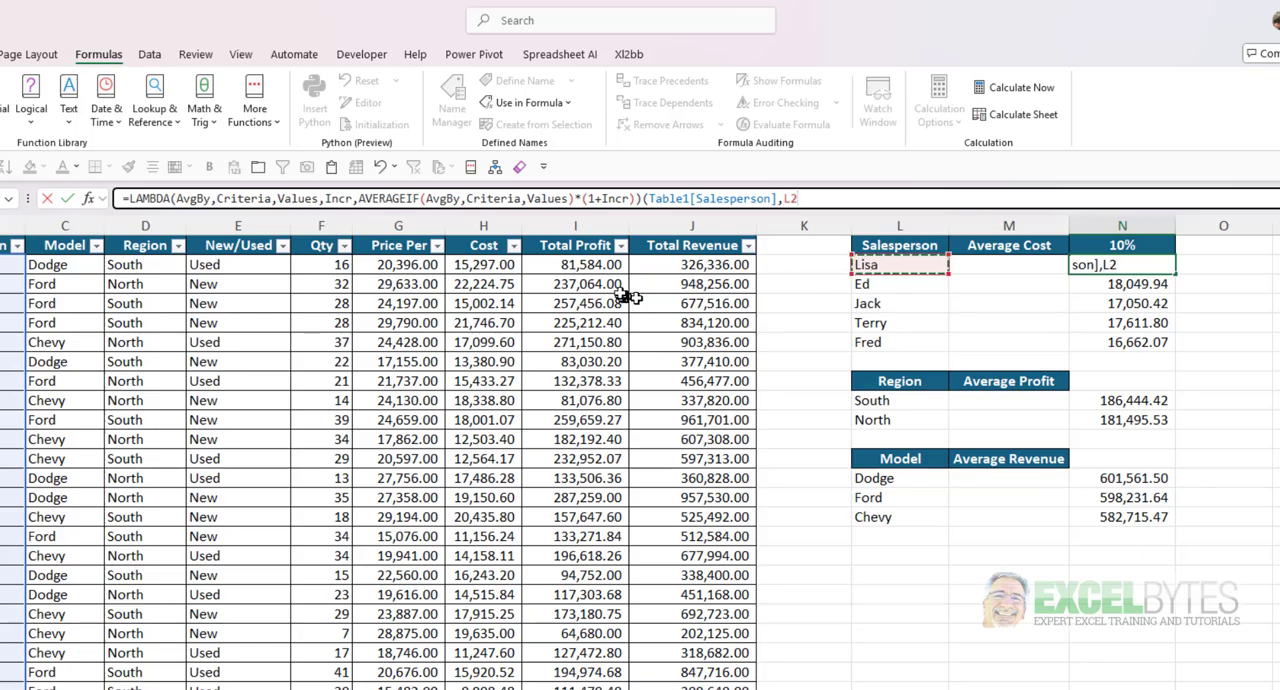
pyautogui.write(',')
pyautogui.click(491, 233)
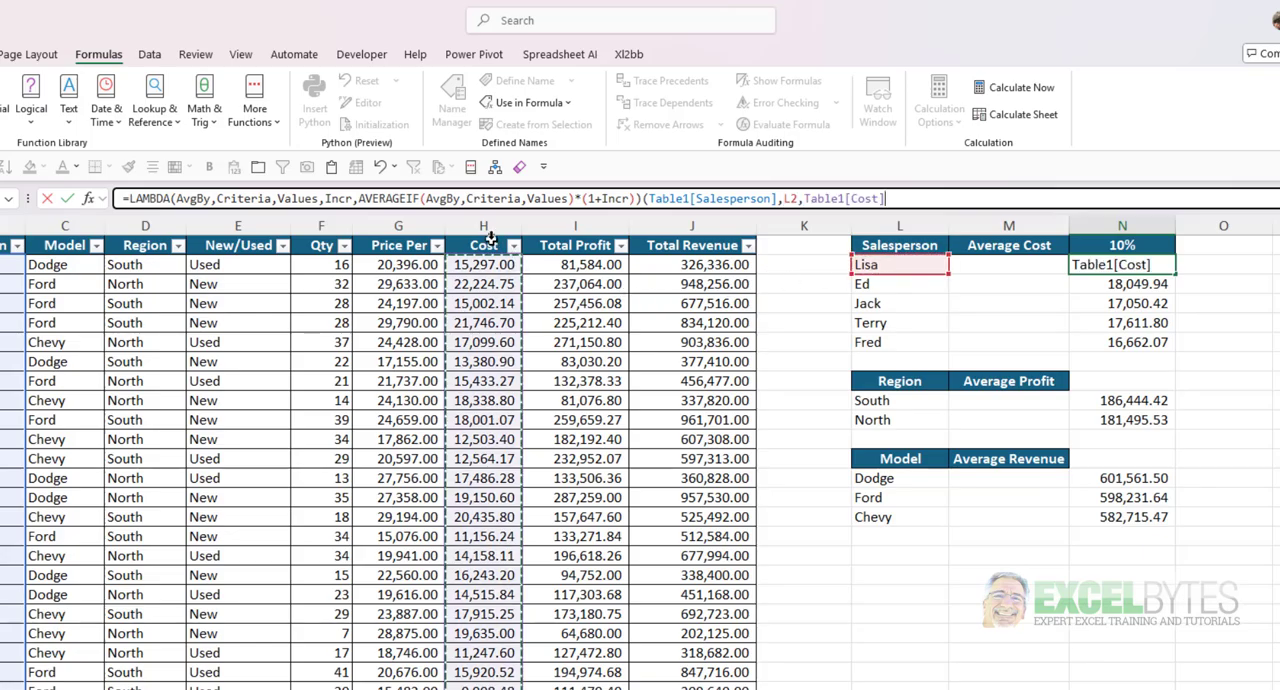
pyautogui.write(',')
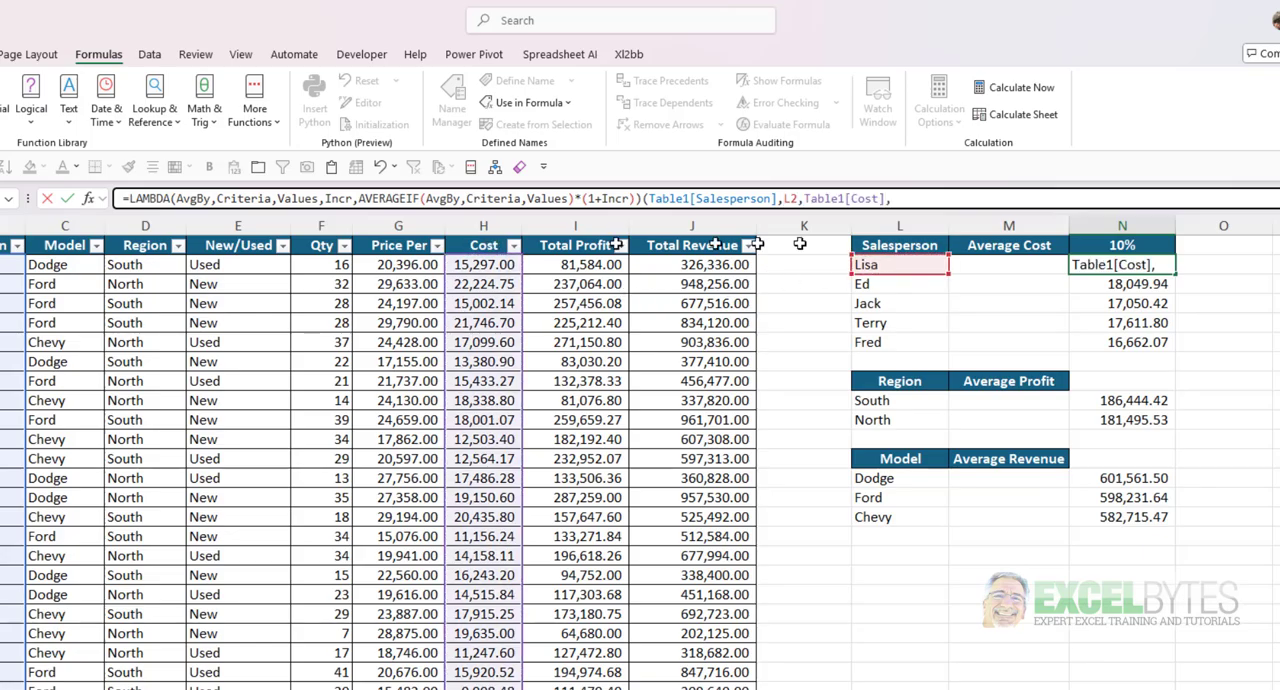
# - Complete the test call with the absolute reference $N$1, enter it, and fill N2's formula down to N6
pyautogui.click(1135, 243)
pyautogui.press('F4')
pyautogui.write(')')
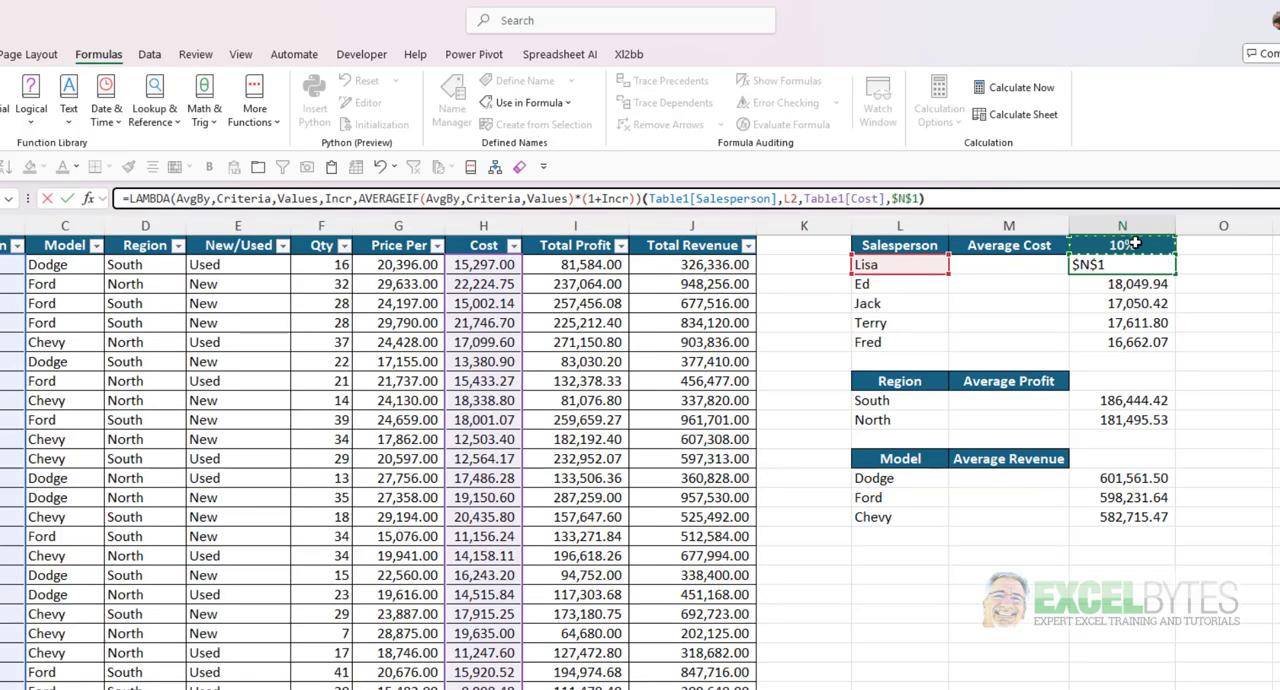
pyautogui.press('Return')
pyautogui.click(1095, 264)
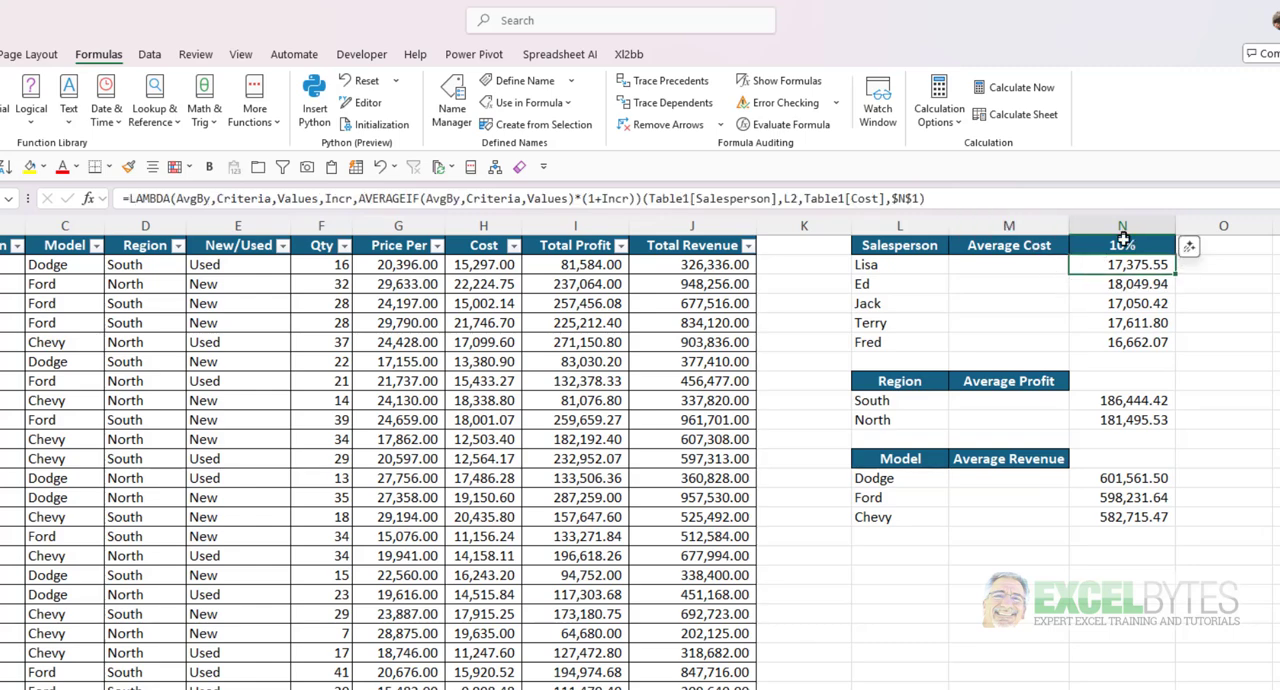
pyautogui.doubleClick(1174, 272)
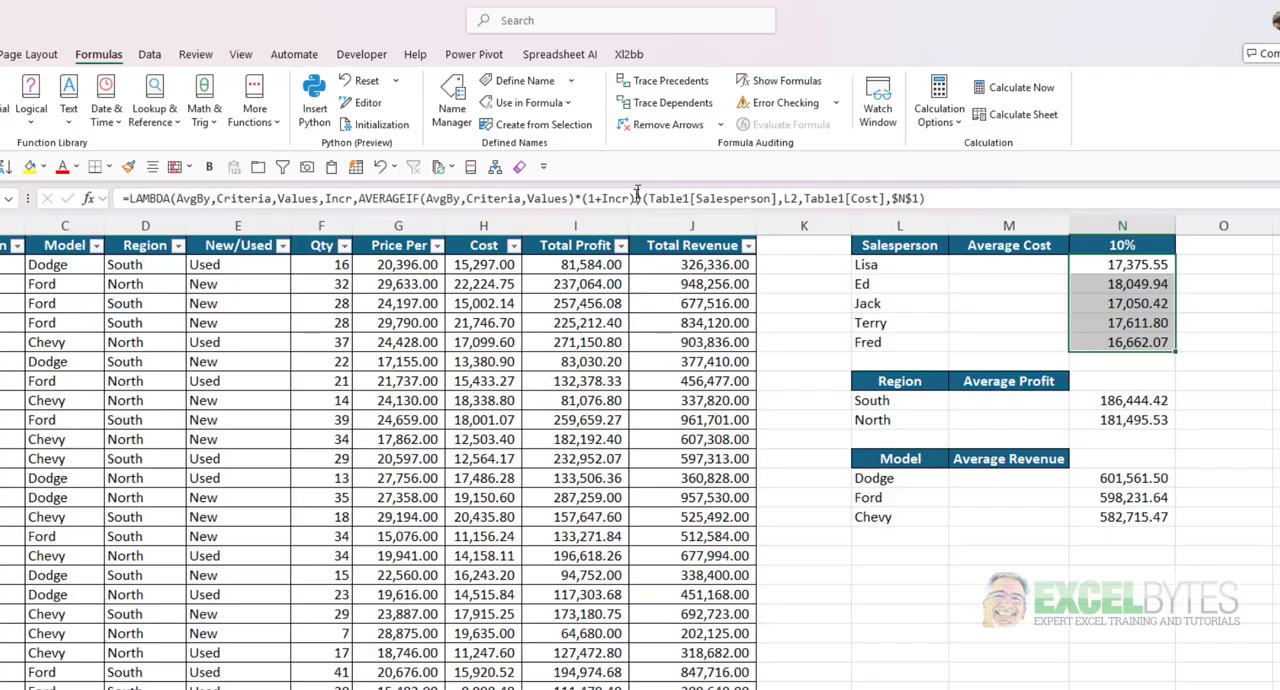
# - Copy only the =LAMBDA(AvgBy,Criteria,Values,Incr,AVERAGEIF(AvgBy,Criteria,Values)*(1+Incr)) part of N2's formula, without its test arguments
pyautogui.click(643, 198)
pyautogui.write('(')
pyautogui.moveTo(641, 198); pyautogui.dragTo(87, 200)
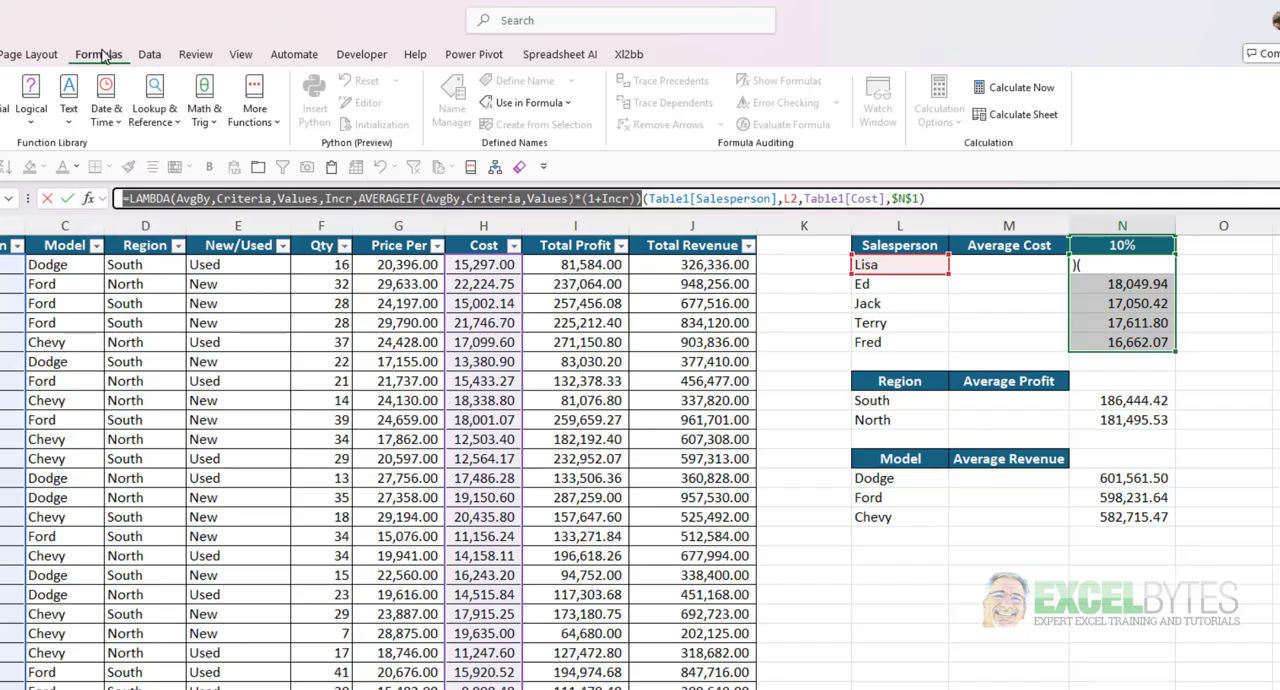
pyautogui.press('Return')
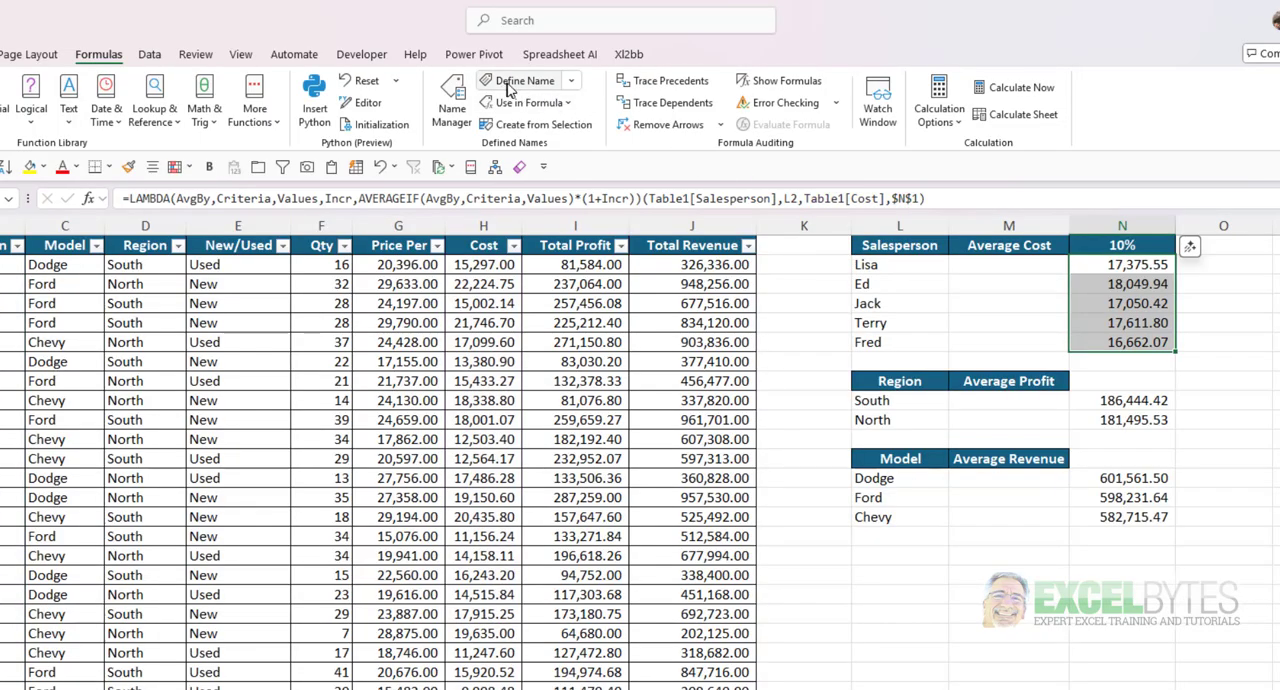
# - Start a new defined name AvgCalcIncr with workbook scope that refers to the copied LAMBDA formula
pyautogui.click(510, 86)
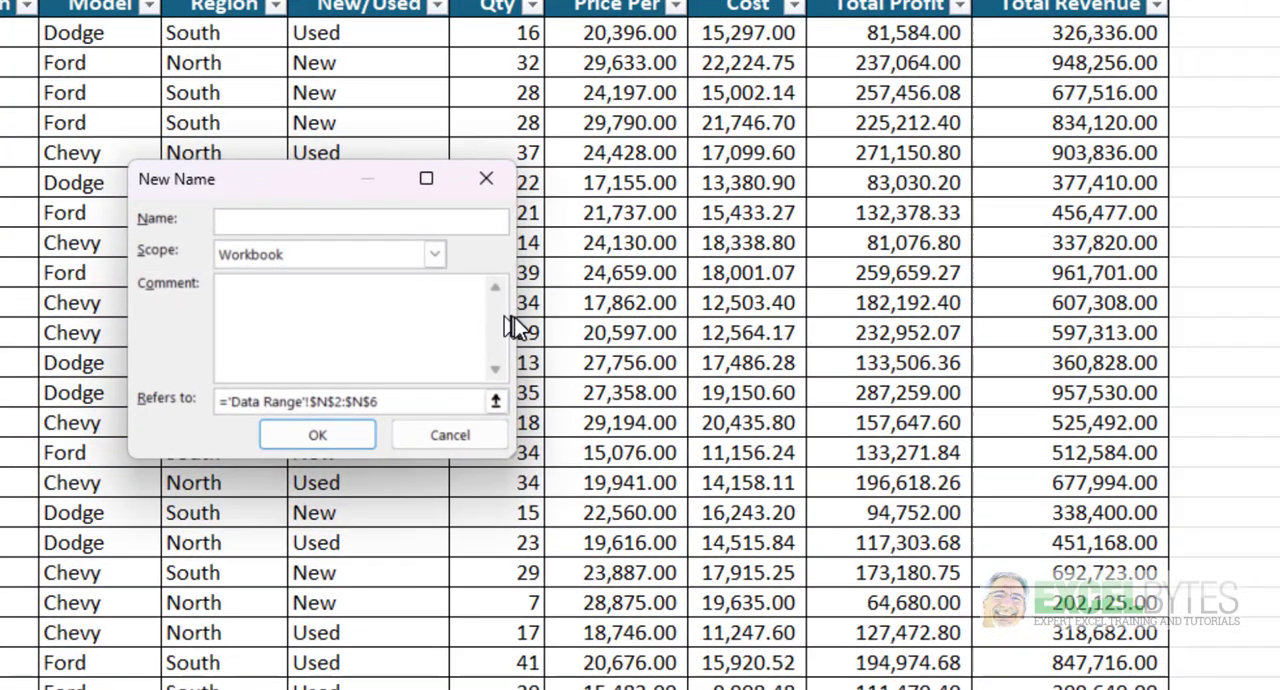
pyautogui.moveTo(512, 322); pyautogui.dragTo(838, 320)
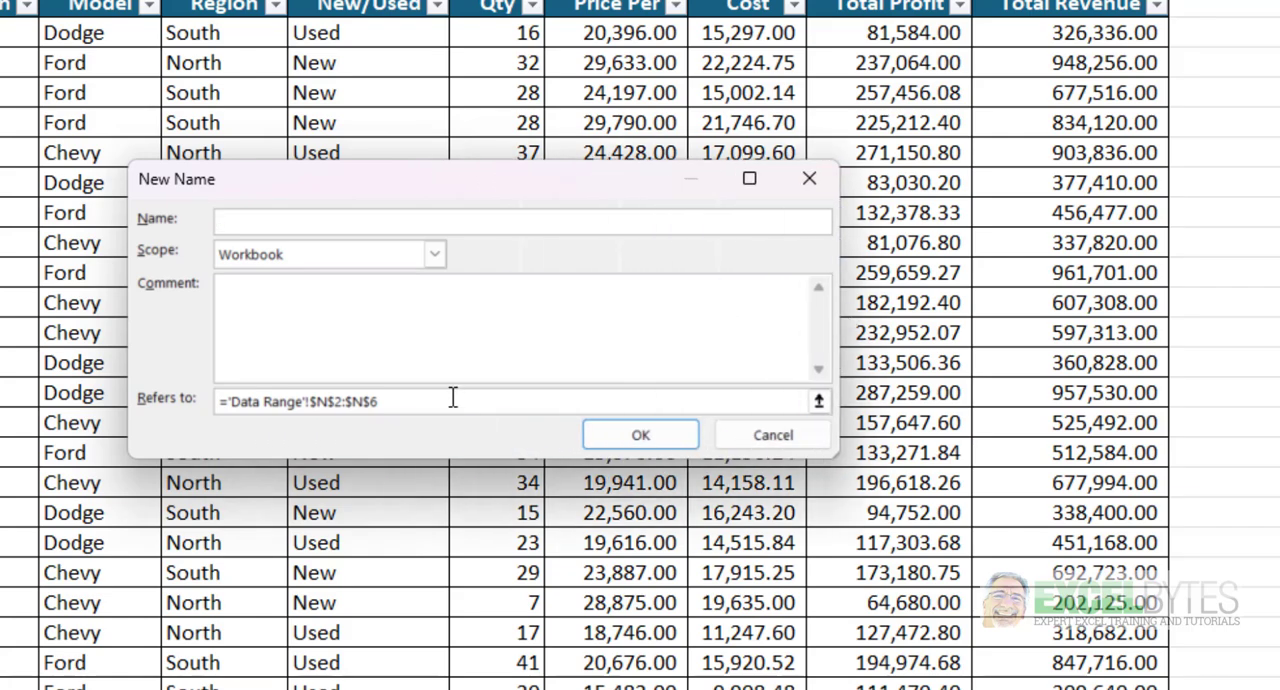
pyautogui.moveTo(443, 397); pyautogui.dragTo(62, 382)
pyautogui.hotkey('ctrl', 'v')
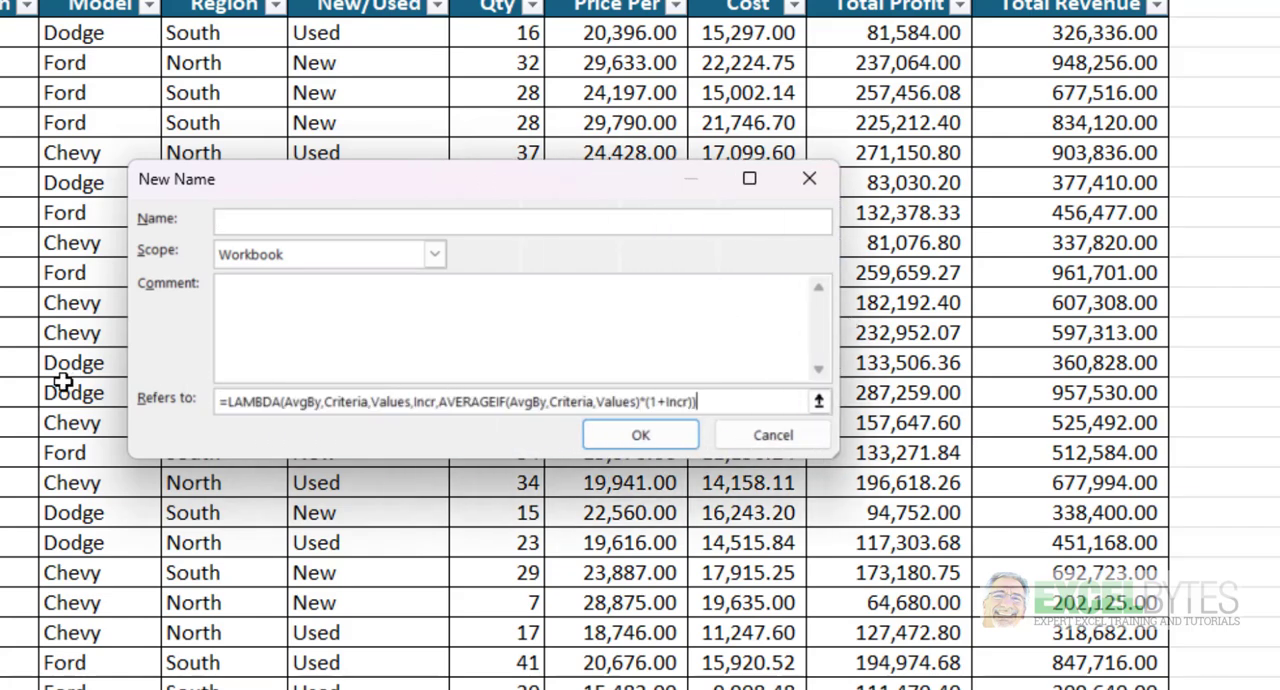
pyautogui.click(247, 225)
pyautogui.write('AvgCalcIncr')
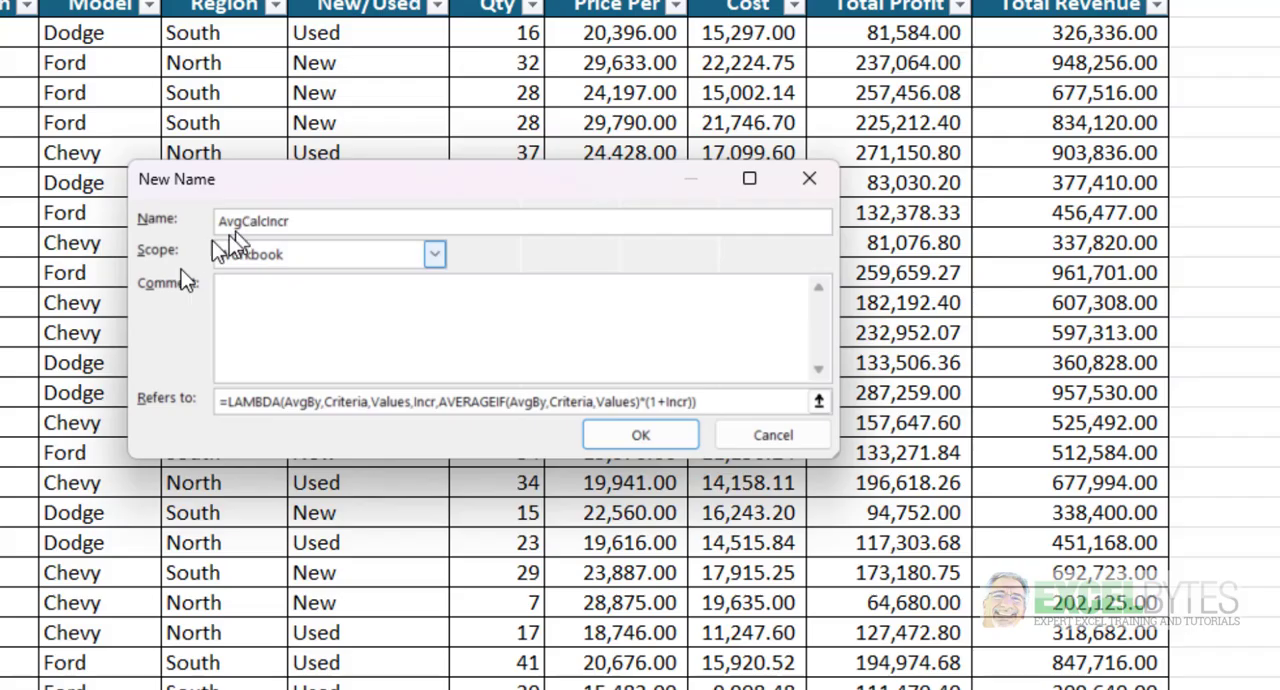
# - Add the comment "Calculates the average amount based on a criteria with a percentage increase (AvgBy,Criteria,Values,Incr)" on two lines and save the name
pyautogui.click(266, 289)
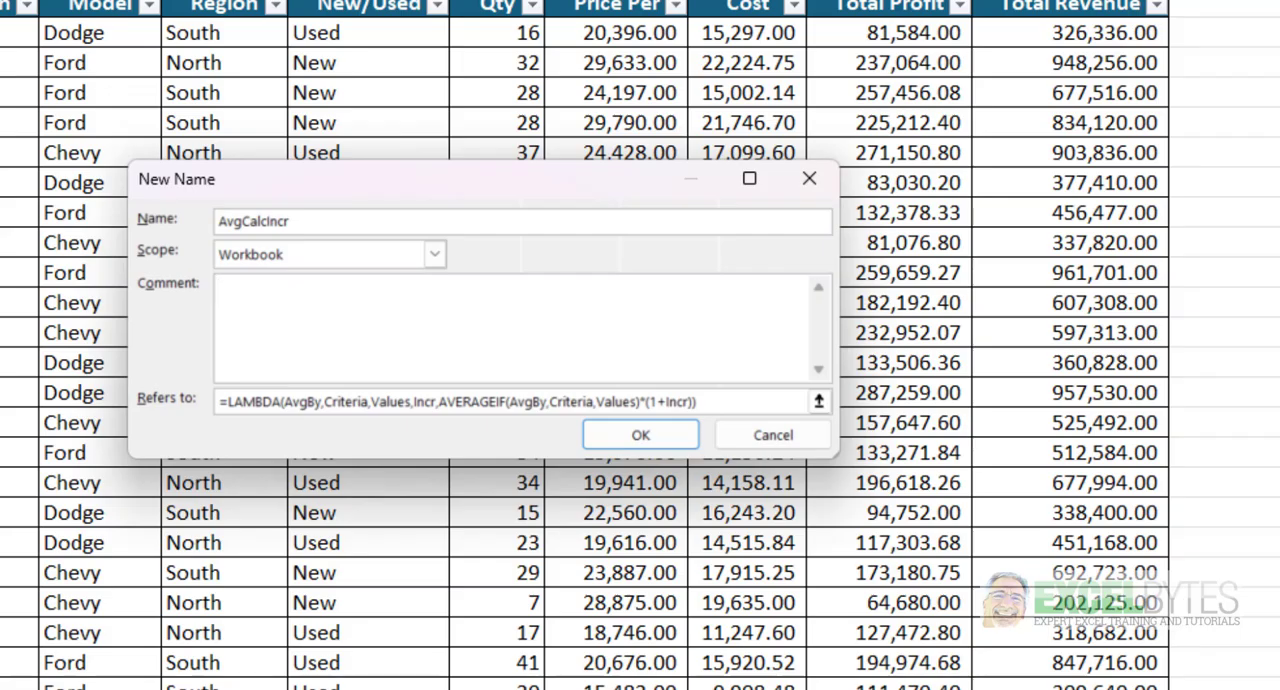
pyautogui.press('Return')
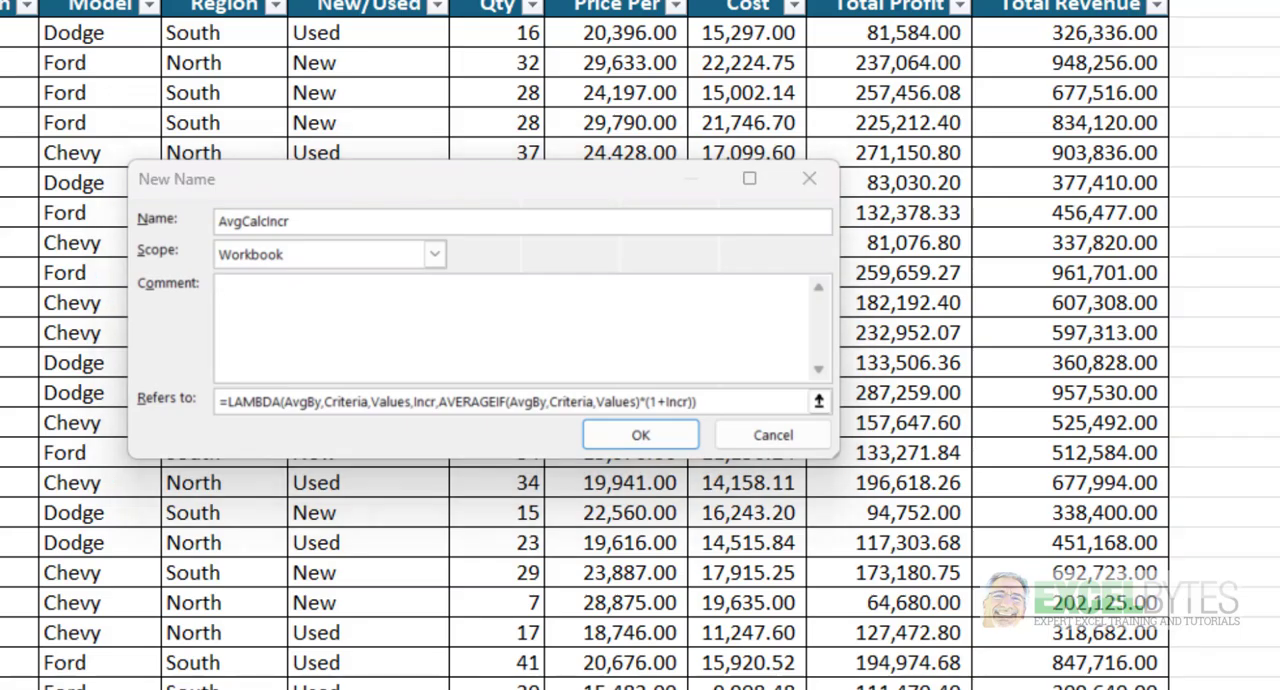
pyautogui.click(265, 298)
pyautogui.hotkey('ctrl', 'v')
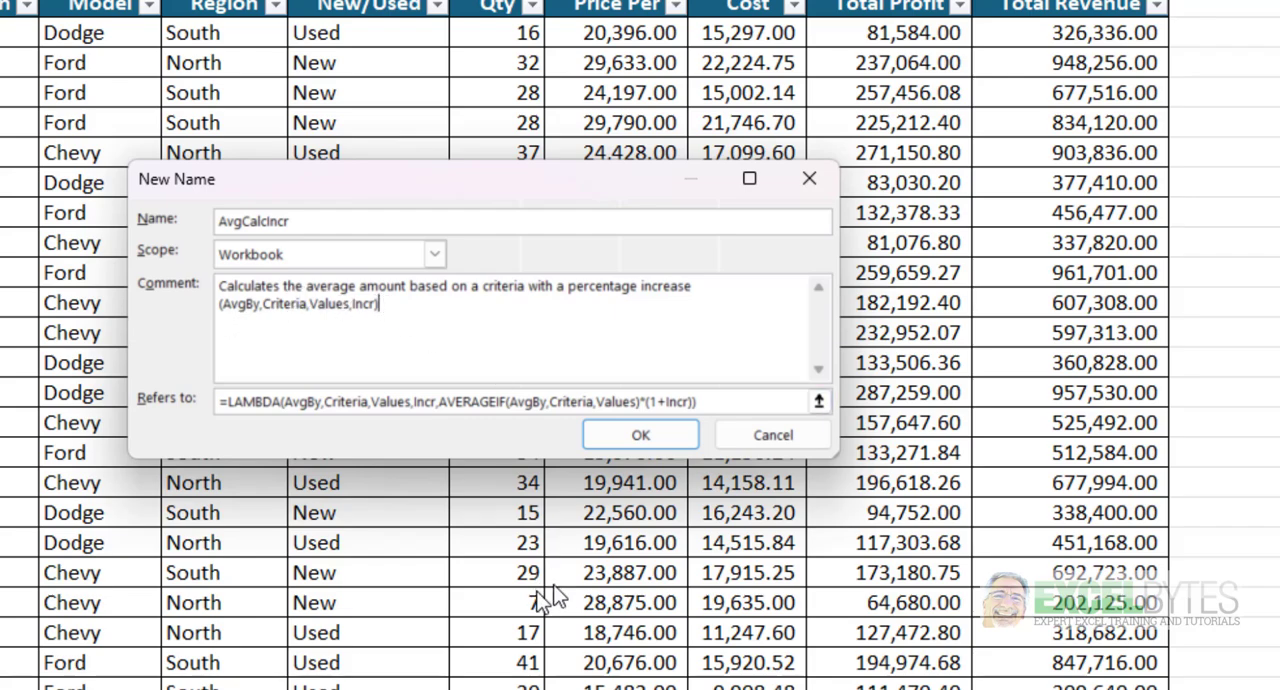
pyautogui.click(634, 440)
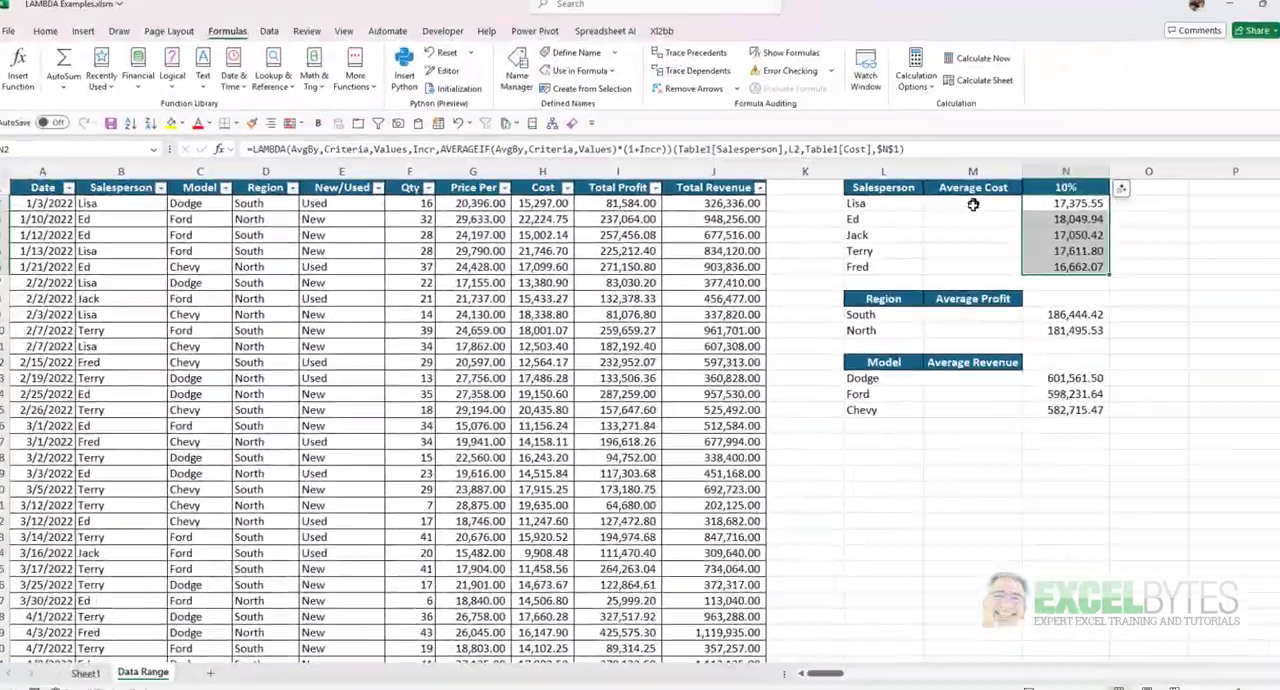
# - Start an AvgCalcIncr formula in M2 with Table1[Salesperson], L2 and Table1[Cost] as its first three arguments
pyautogui.click(944, 211)
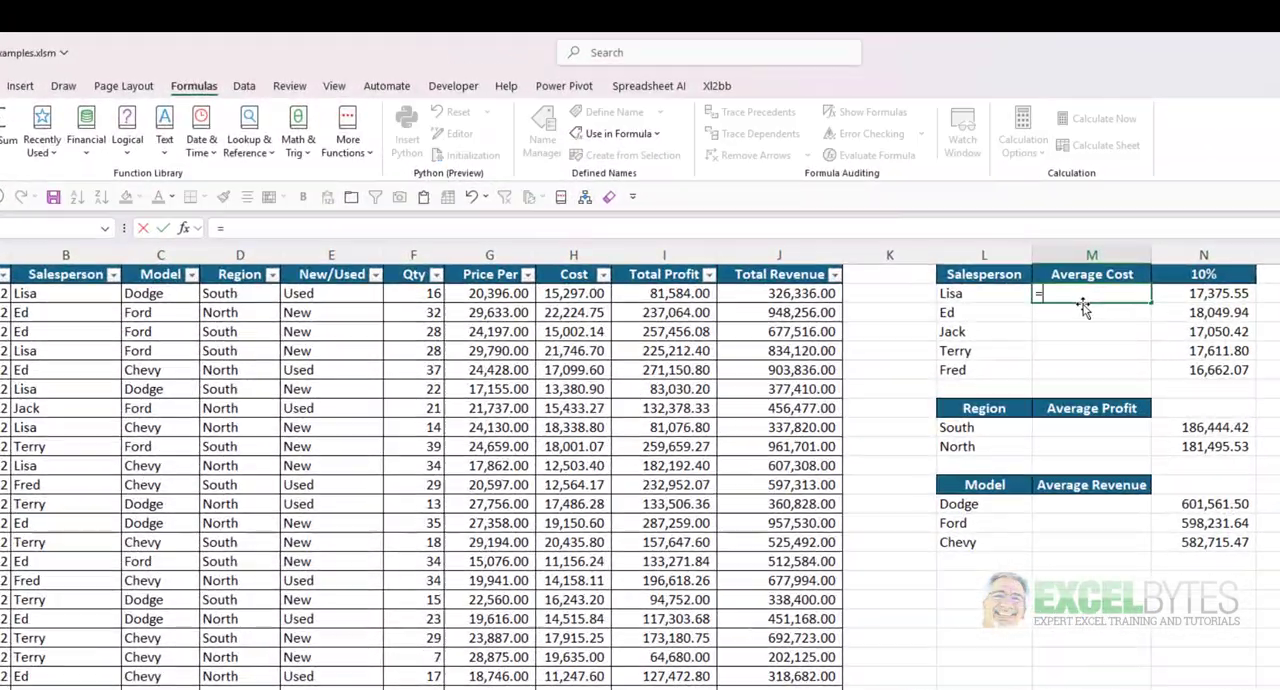
pyautogui.write('=av')
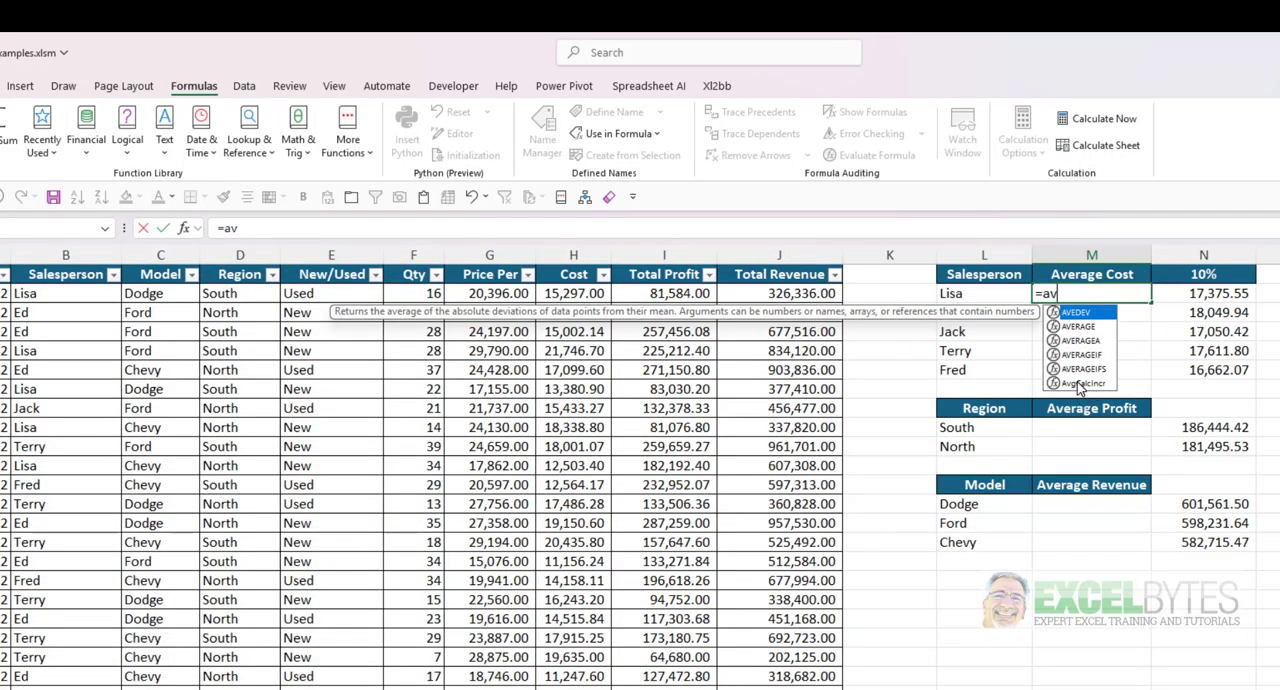
pyautogui.doubleClick(1079, 384)
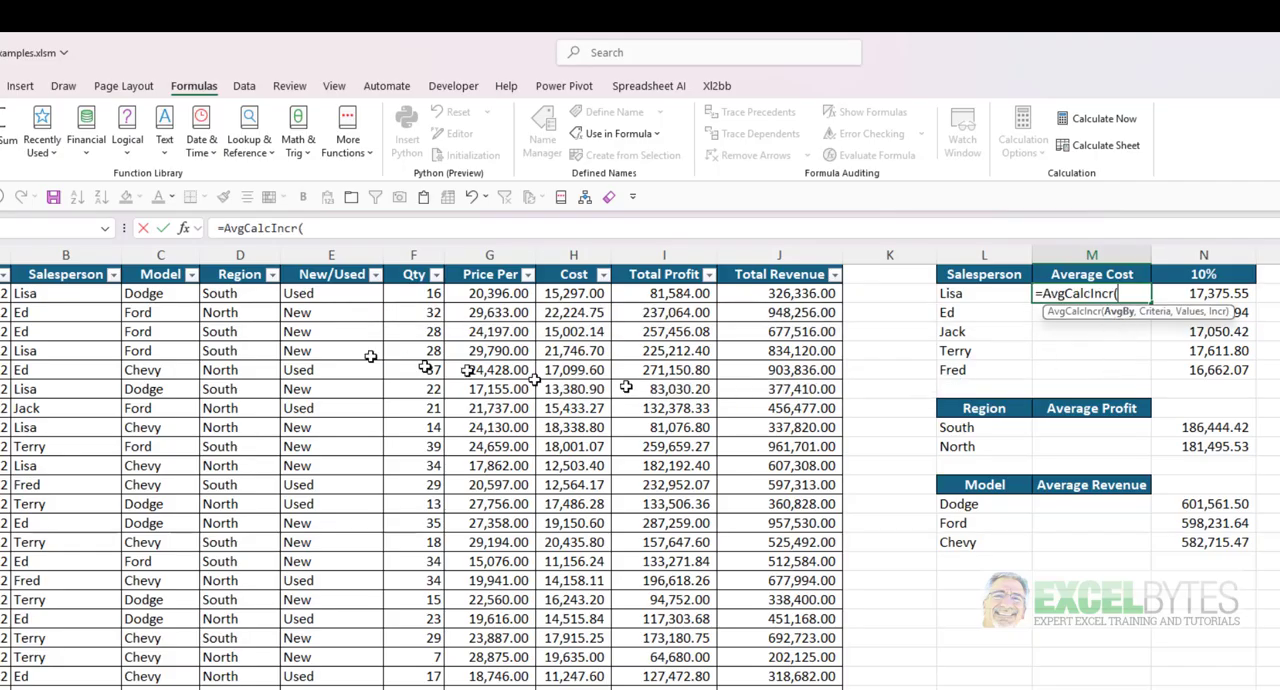
pyautogui.click(55, 264)
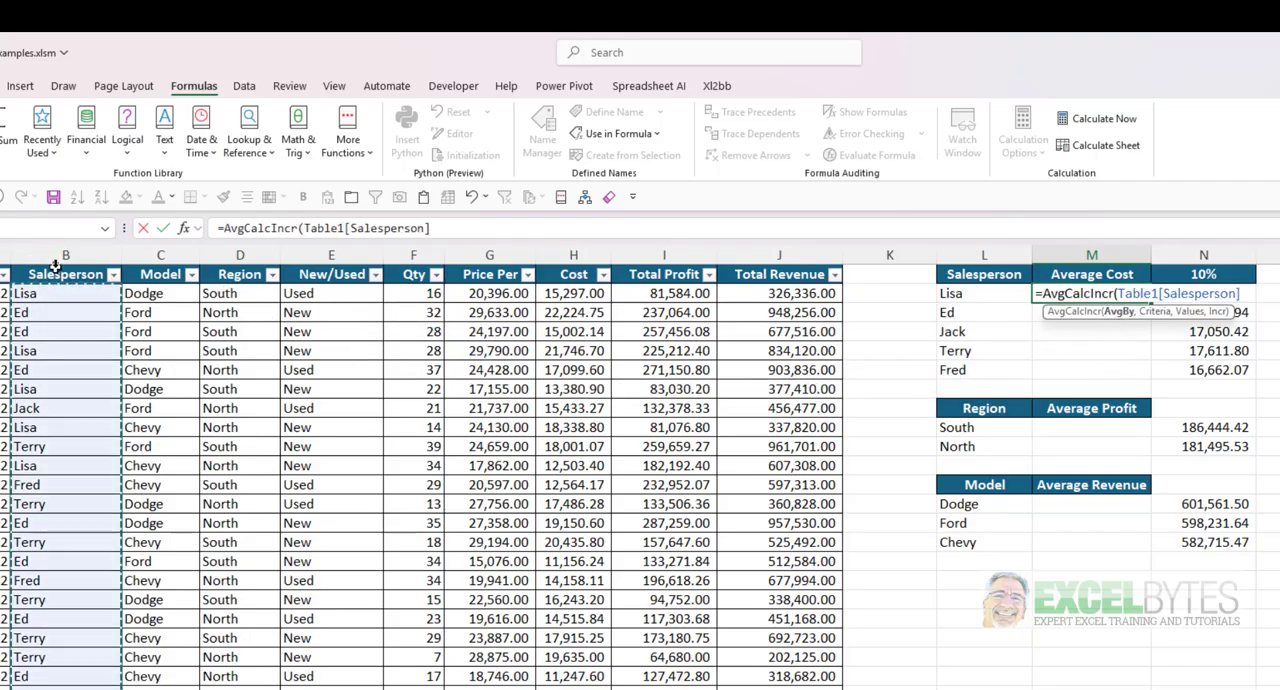
pyautogui.write(',')
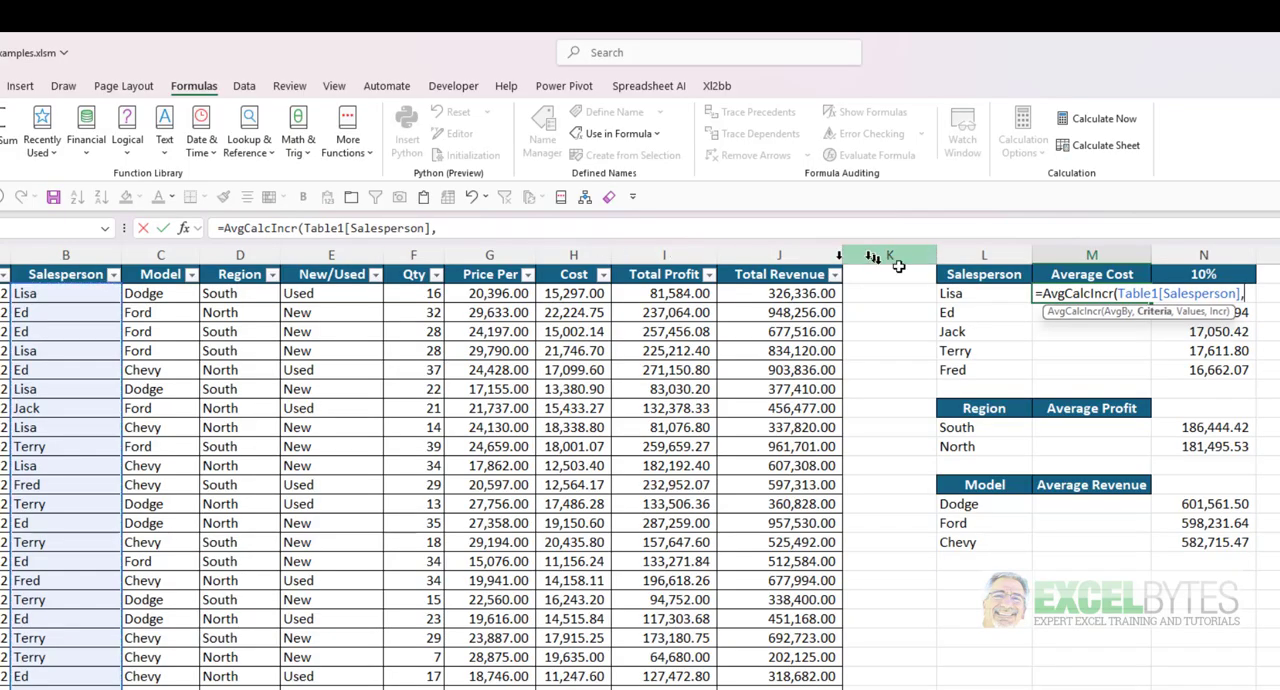
pyautogui.click(951, 292)
pyautogui.write(',')
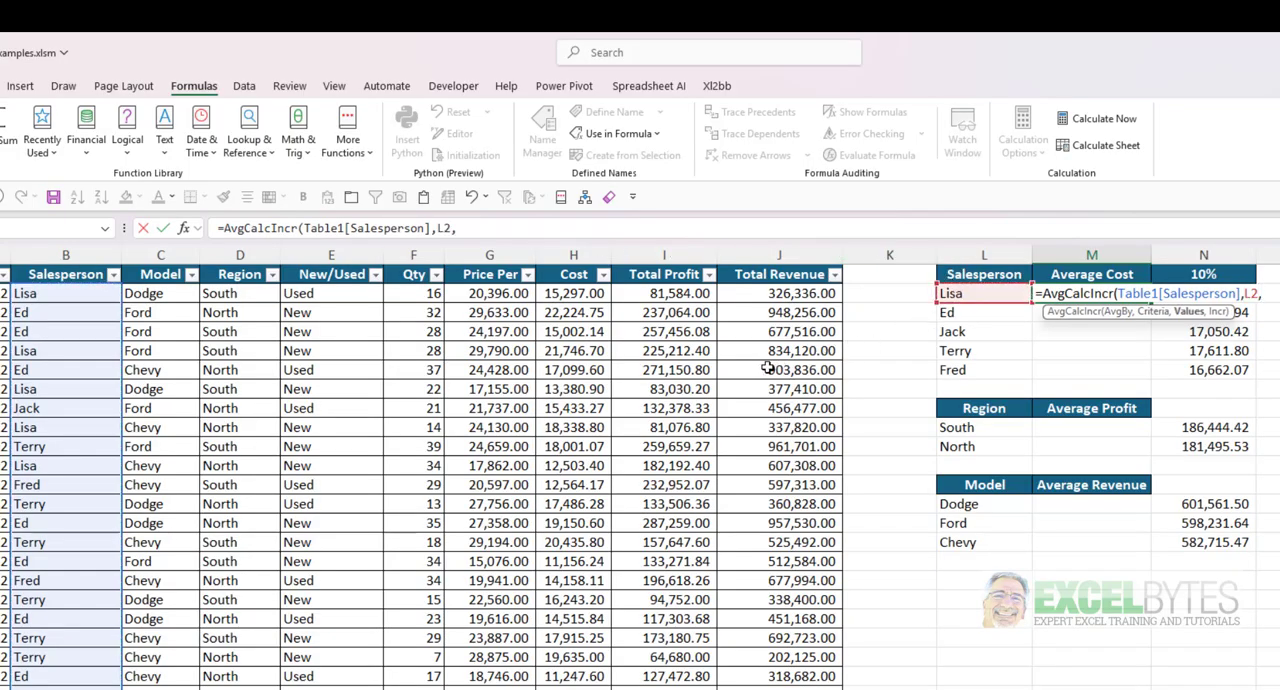
pyautogui.click(573, 272)
pyautogui.write(',')
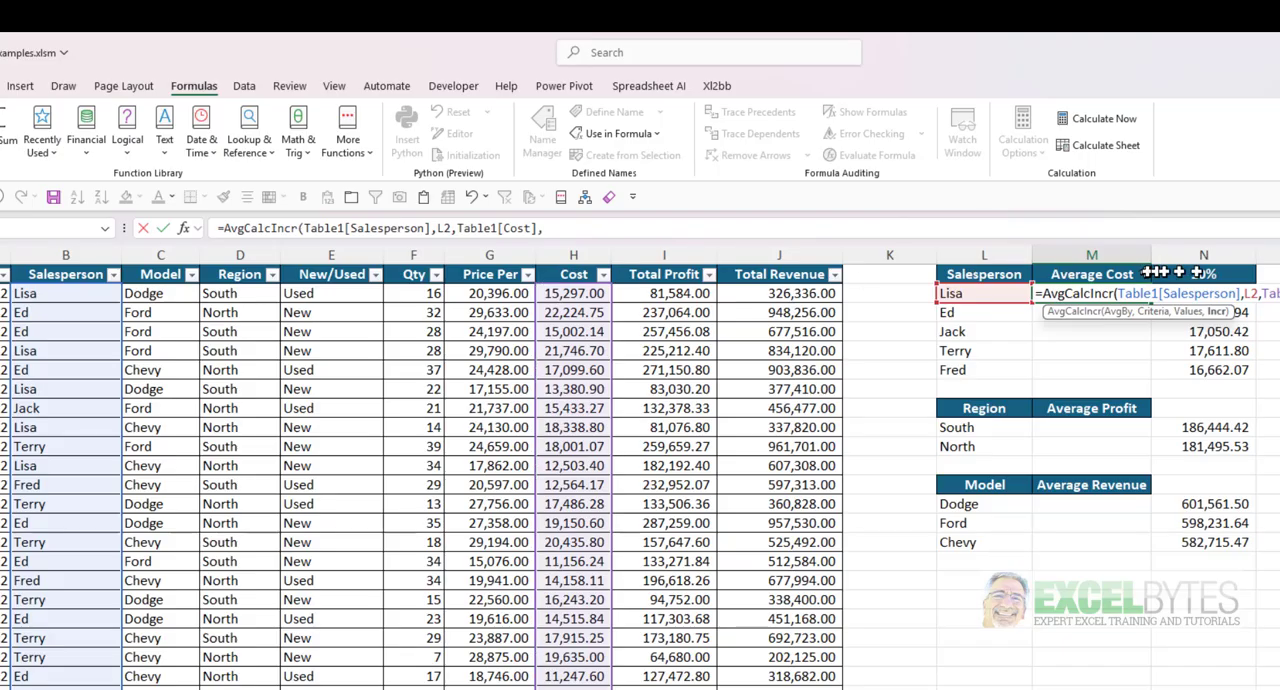
# - Complete M2's formula with the absolute reference $N$1, enter it, and fill it down to M6
pyautogui.click(1208, 274)
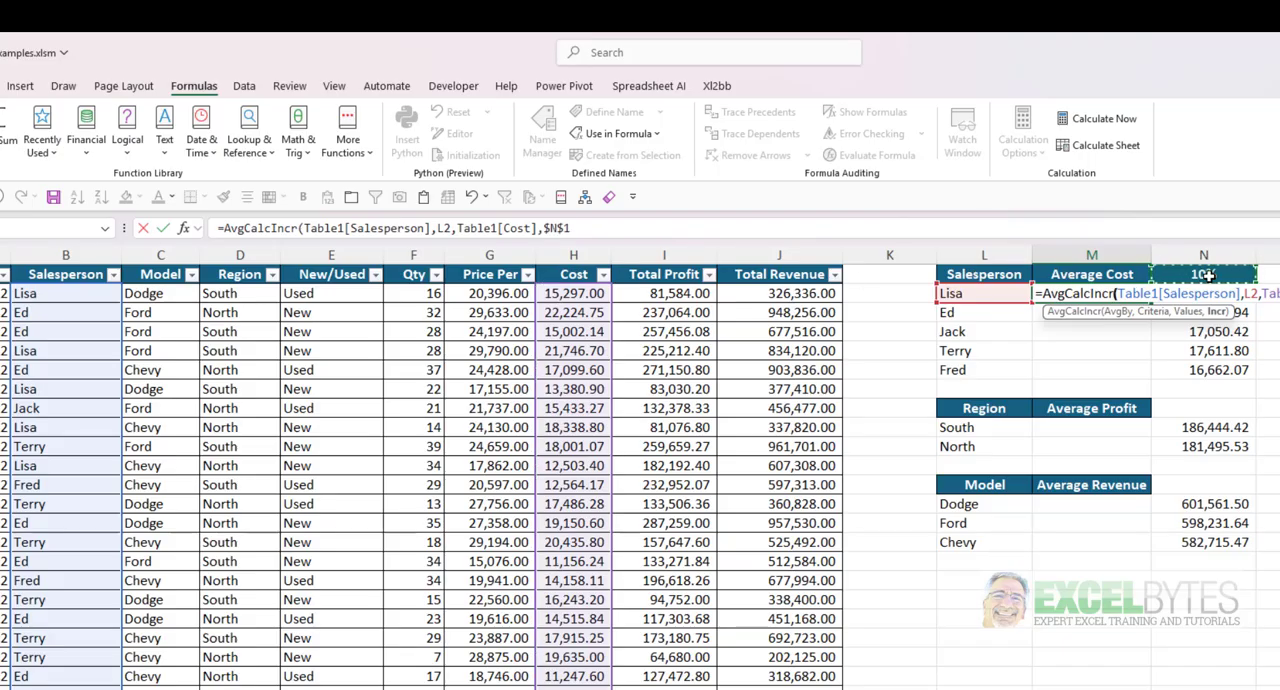
pyautogui.hotkey('ctrl', 'Return')
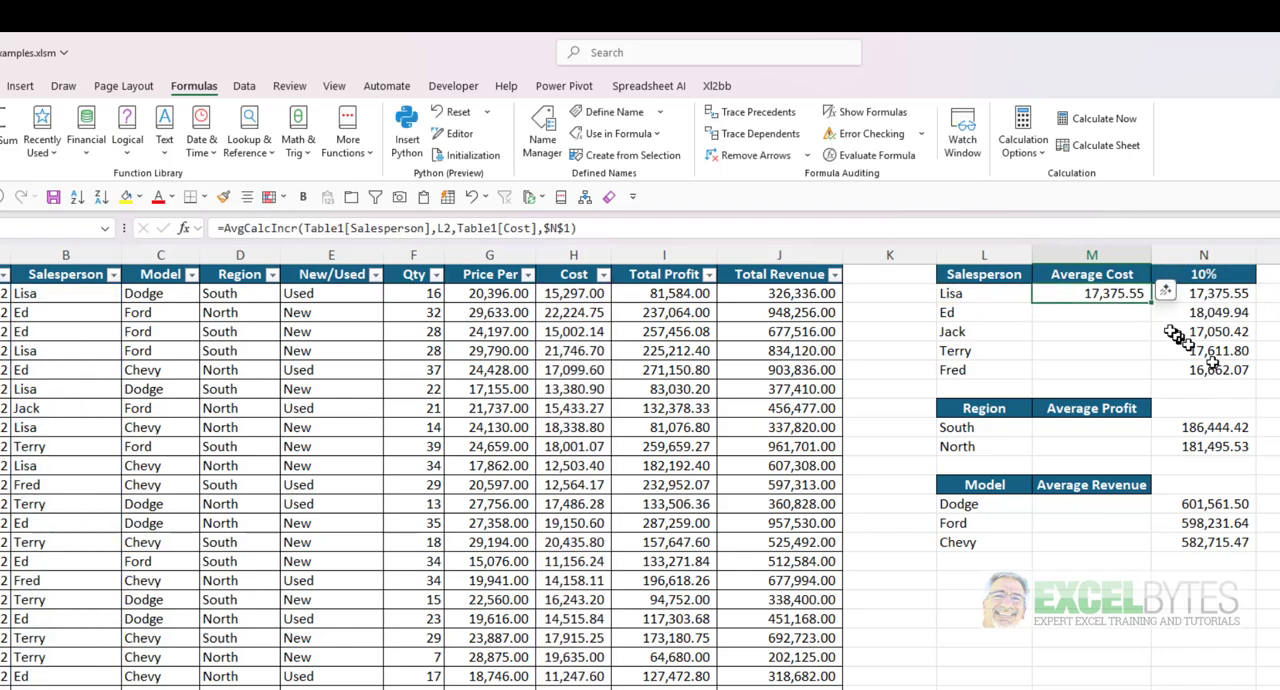
pyautogui.doubleClick(1151, 301)
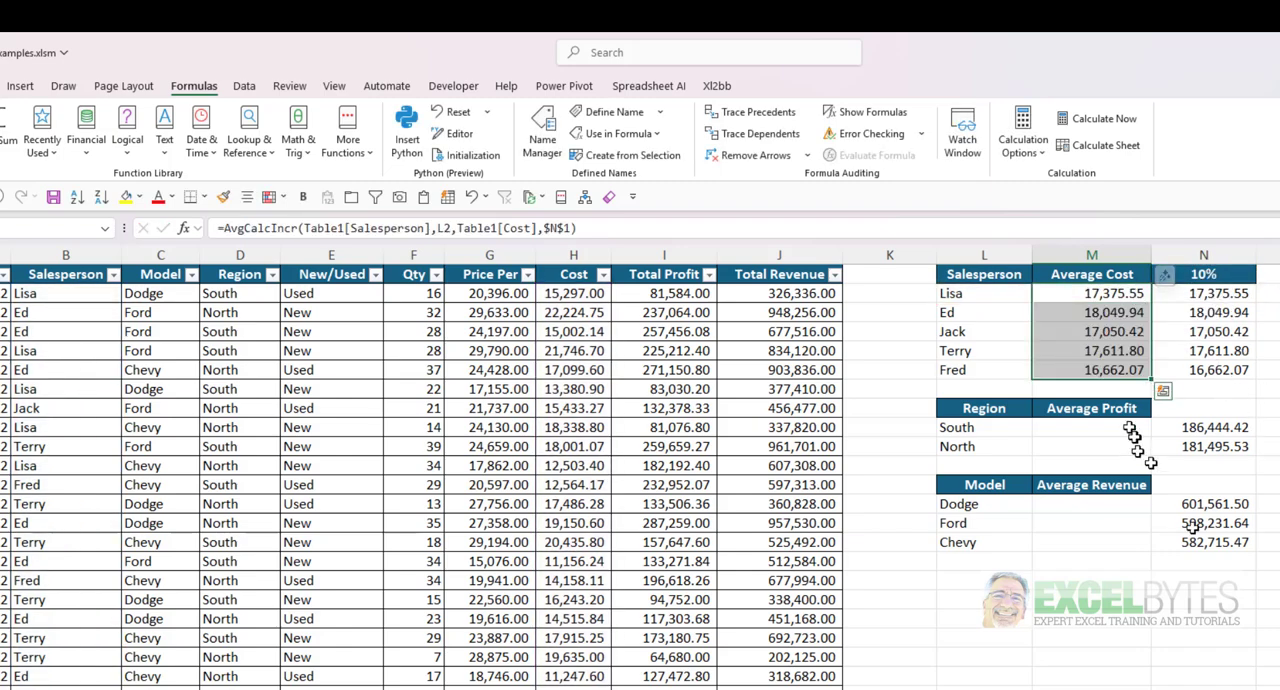
# - Start an AvgCalcIncr formula in M9 with Table1[Region], L9 and Table1[Total Profit] as its first three arguments
pyautogui.click(1080, 428)
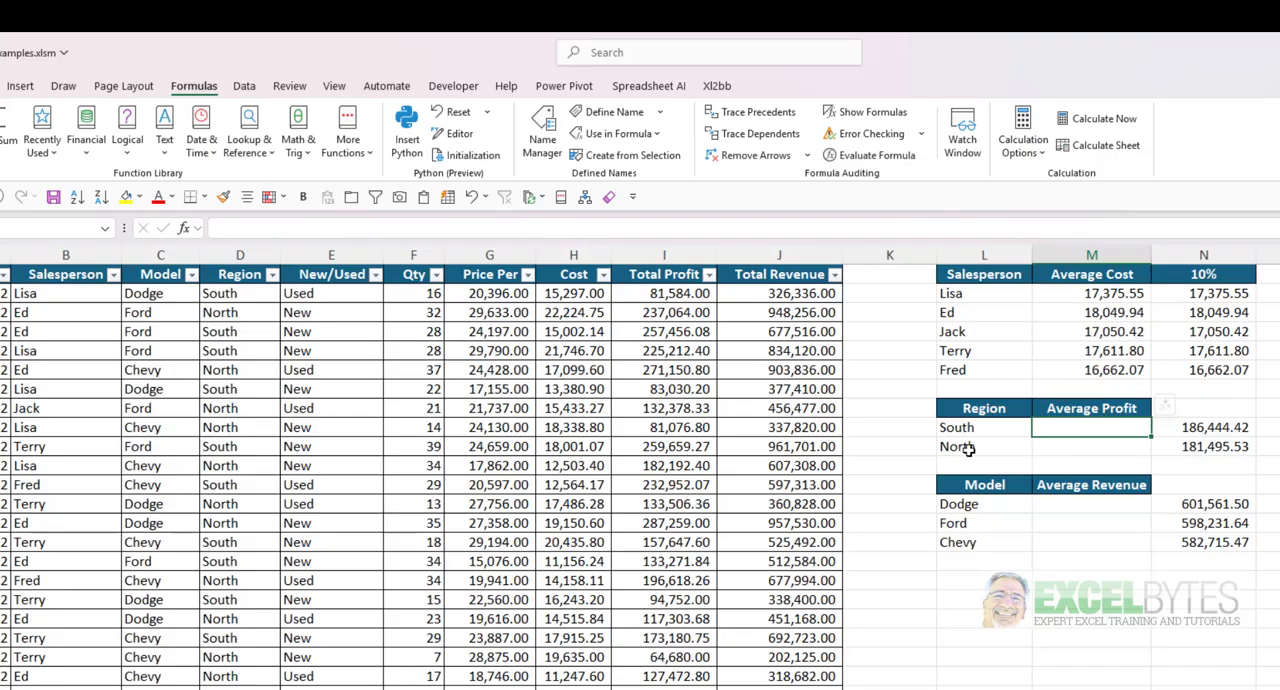
pyautogui.write('=av')
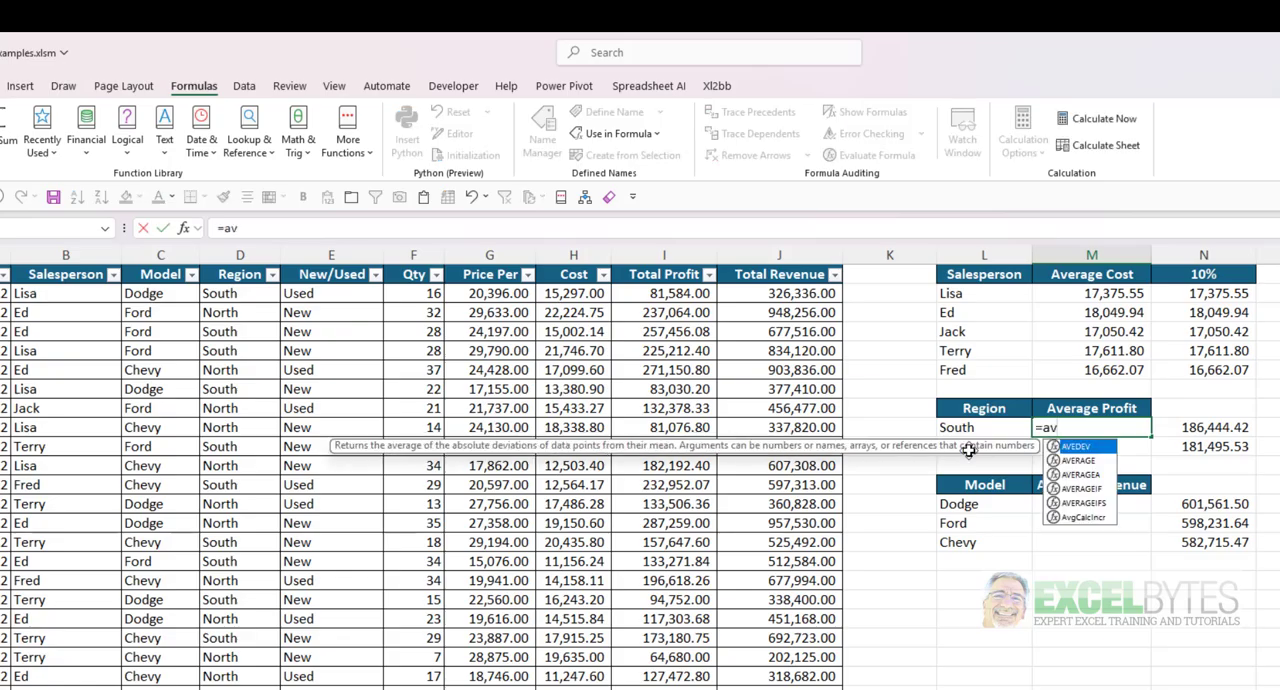
pyautogui.press('Down')
pyautogui.press('Down')
pyautogui.press('Down')
pyautogui.press('Down')
pyautogui.press('Down')
pyautogui.press('Tab')
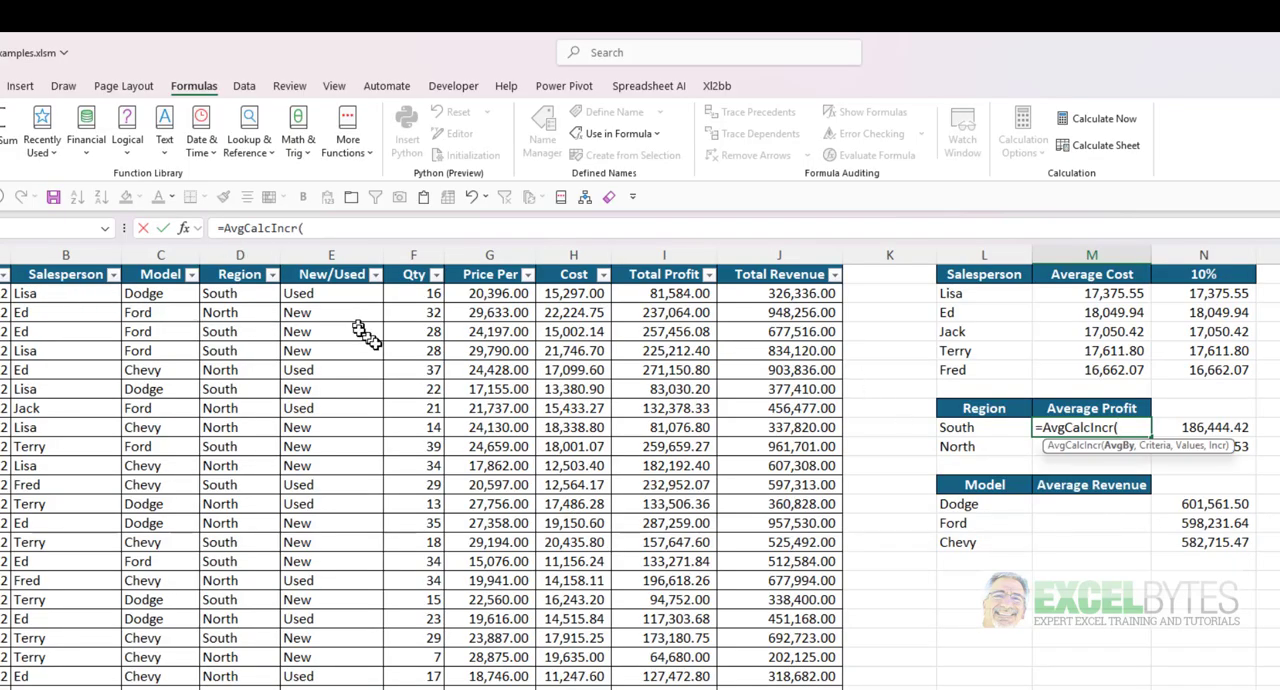
pyautogui.click(244, 264)
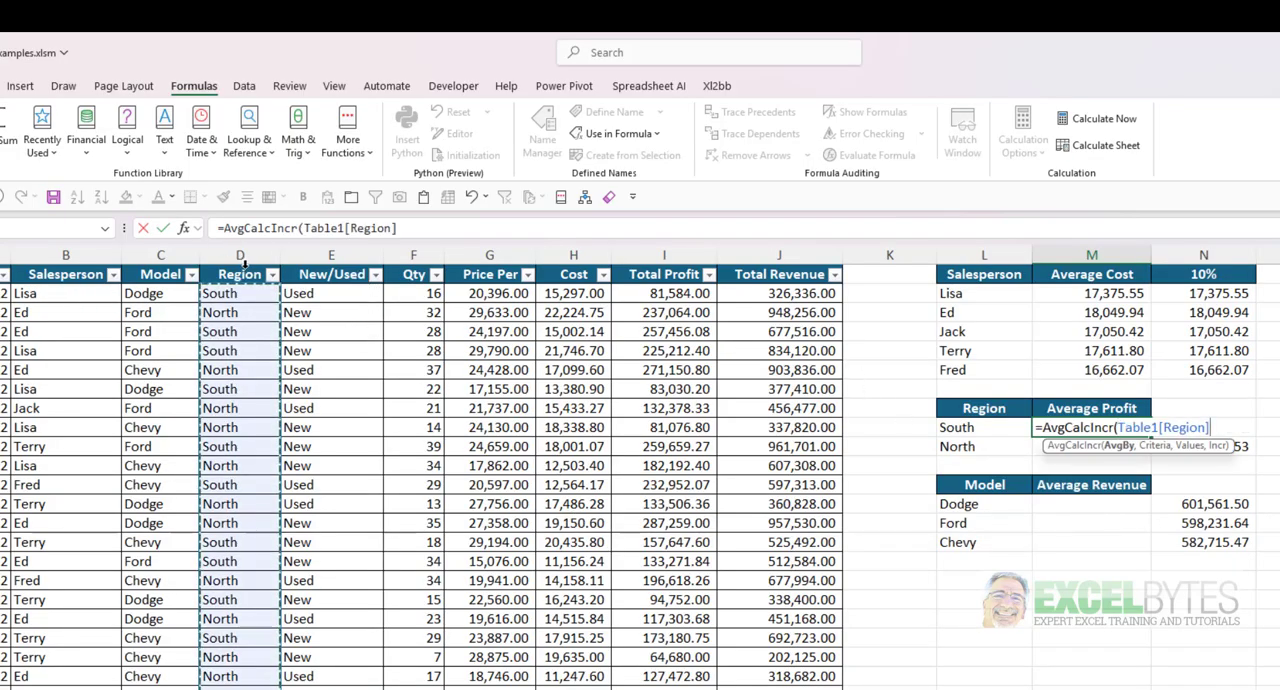
pyautogui.write(',')
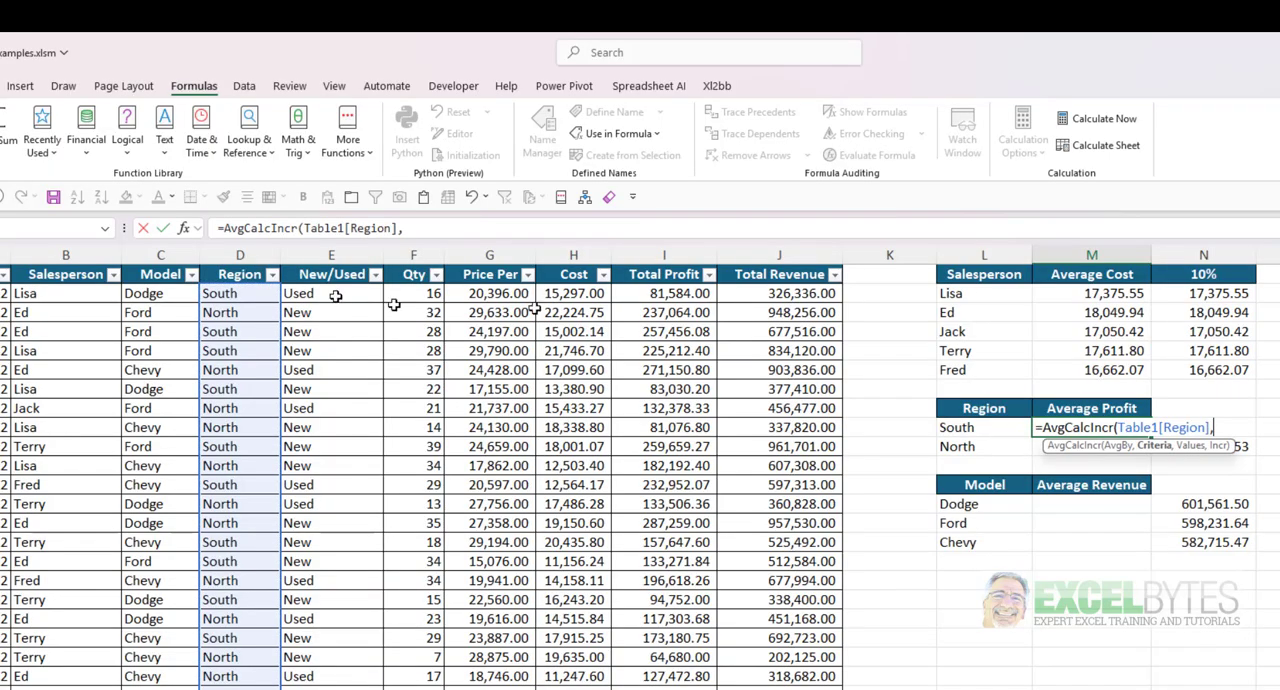
pyautogui.click(963, 428)
pyautogui.write(',')
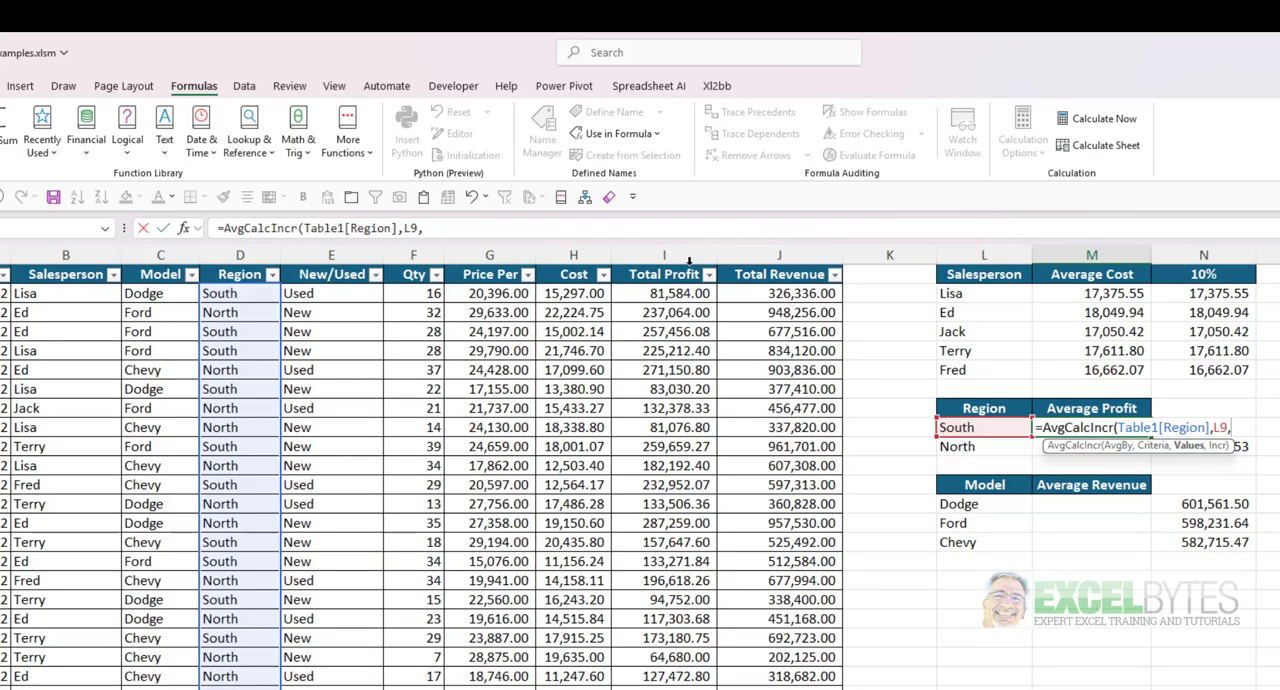
pyautogui.click(689, 264)
pyautogui.write(',')
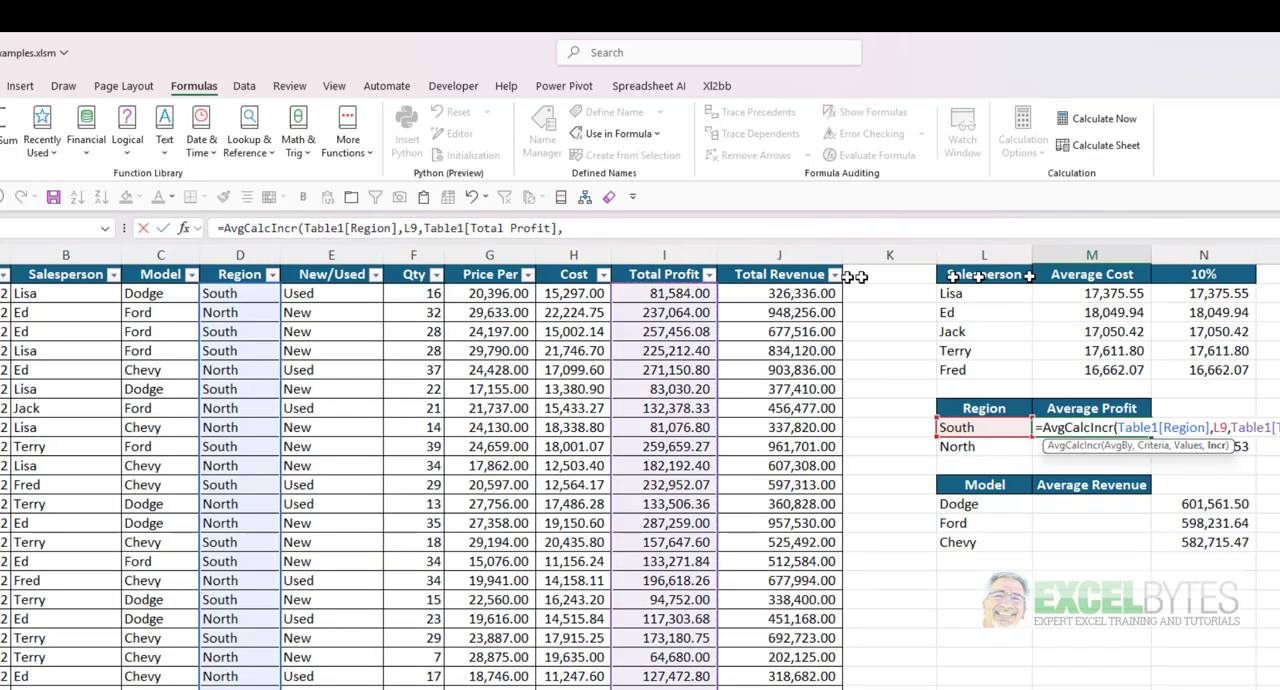
# - Complete M9's formula with the absolute reference $N$1, enter it, and fill it down to M10
pyautogui.click(1240, 273)
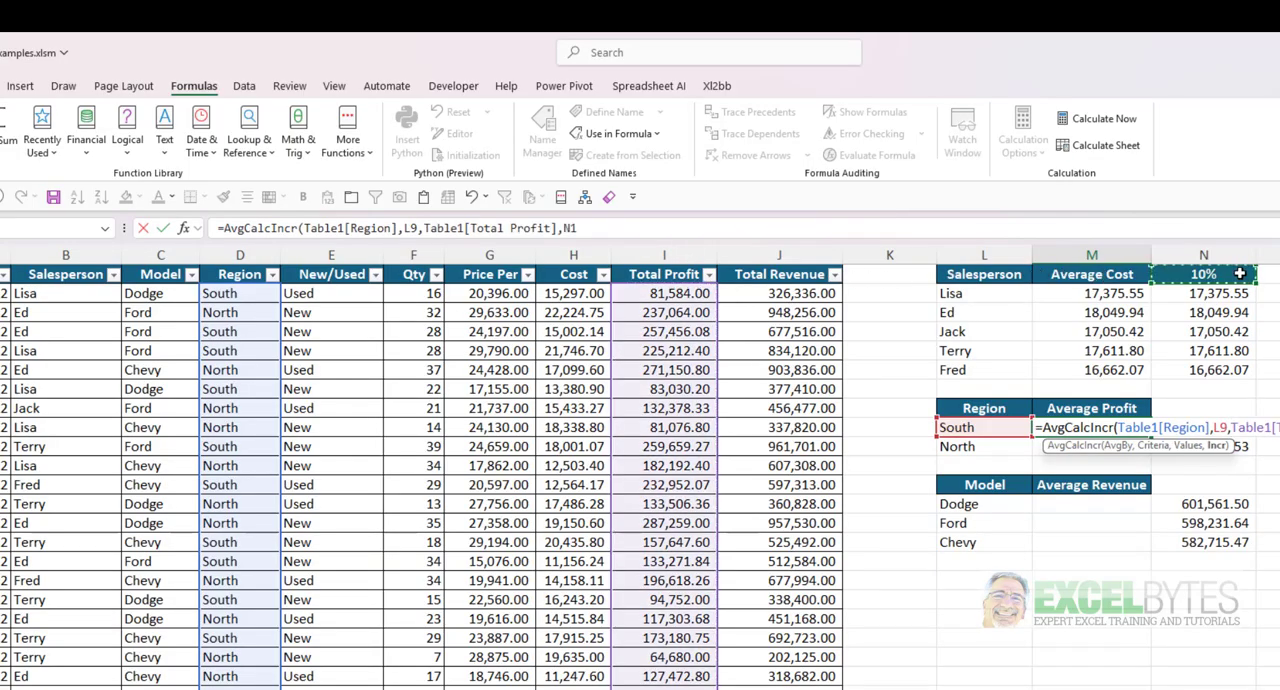
pyautogui.press('F4')
pyautogui.press('Return')
pyautogui.click(1137, 431)
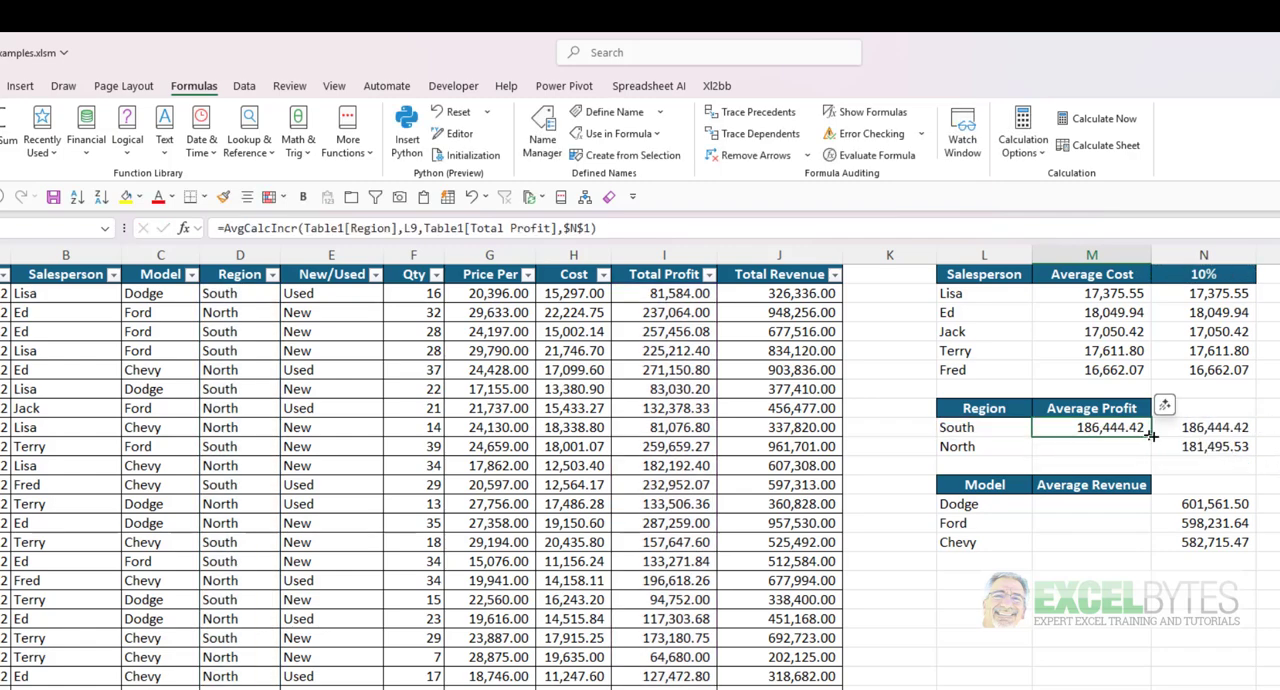
pyautogui.moveTo(1153, 436); pyautogui.dragTo(1154, 455)
# - Start an AvgCalcIncr formula in M13 with Table1[Model], L13 and Table1[Total Revenue] as its first three arguments
pyautogui.click(1102, 501)
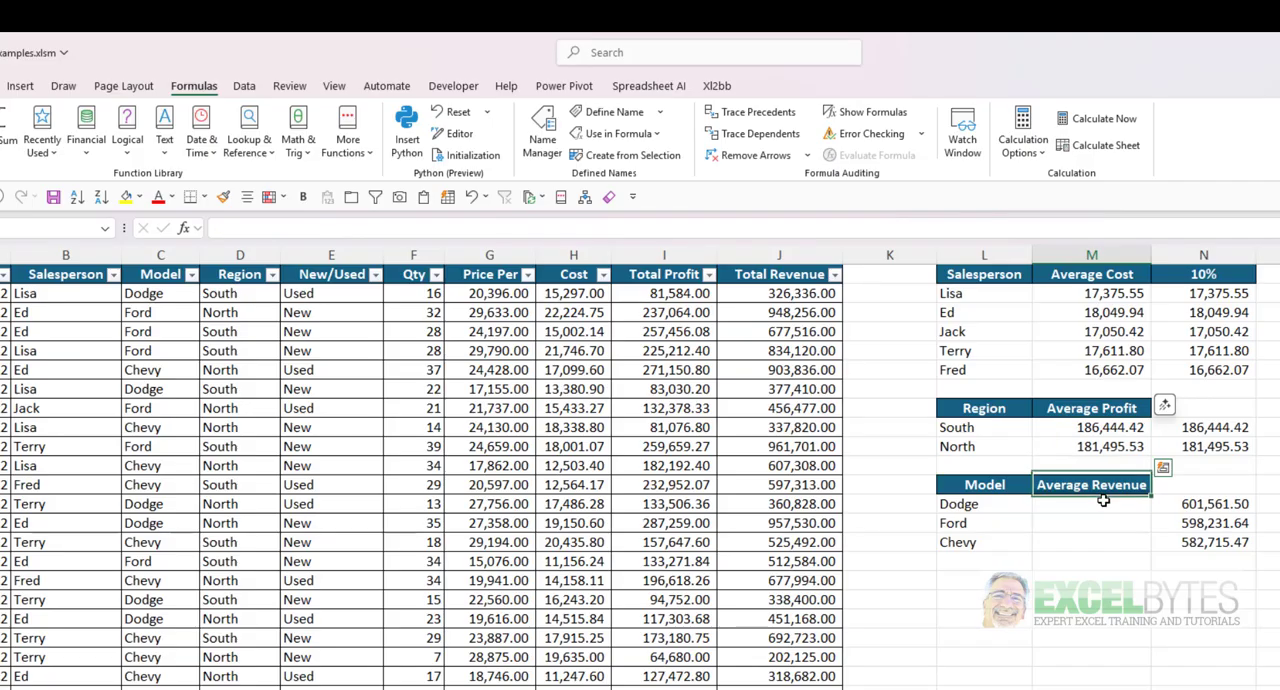
pyautogui.write('=avg')
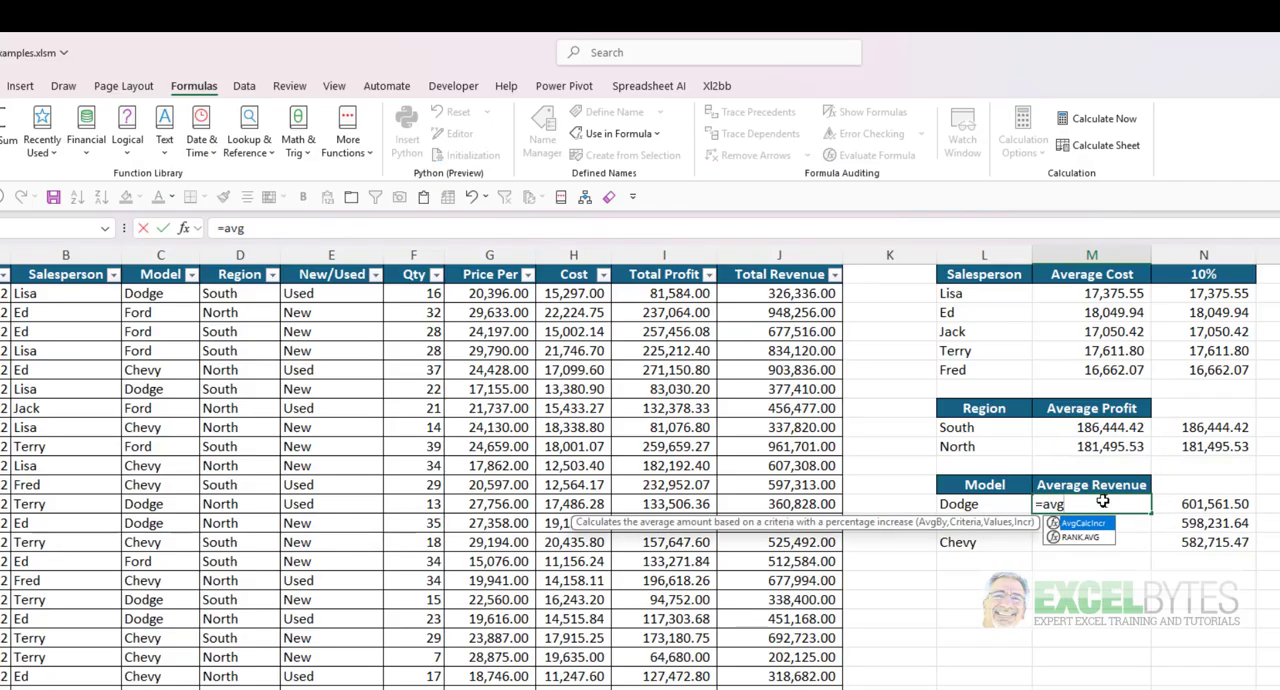
pyautogui.press('Tab')
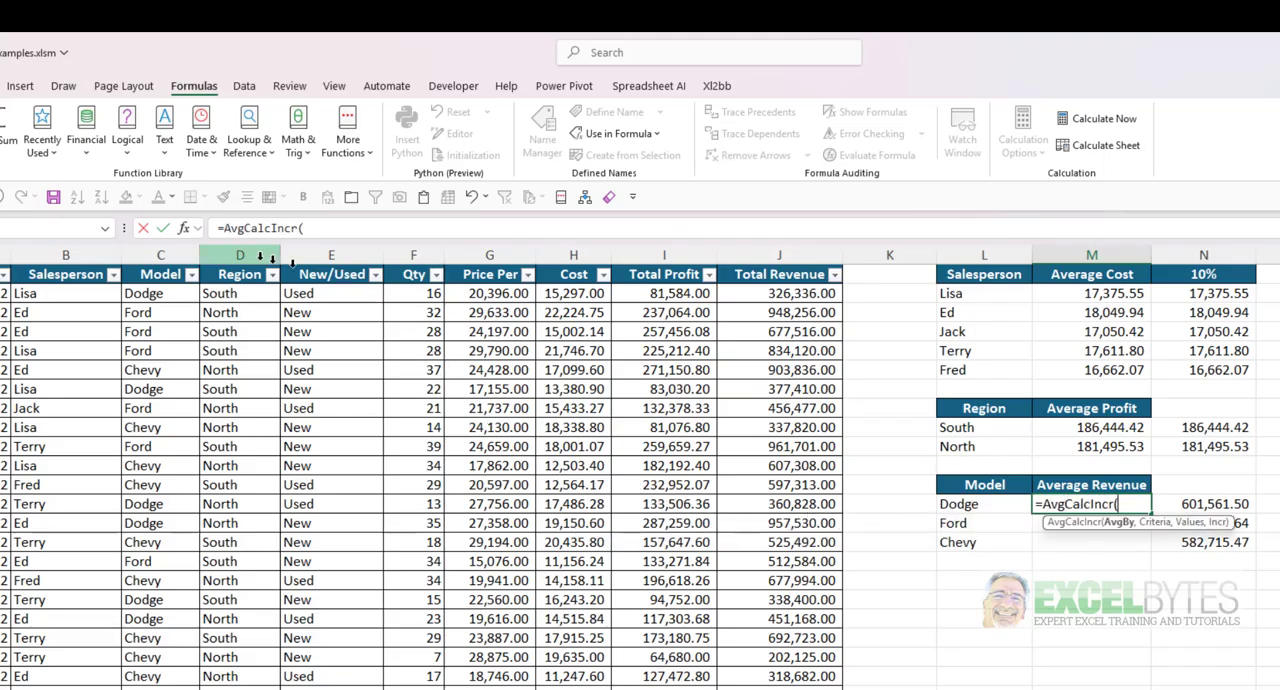
pyautogui.click(156, 266)
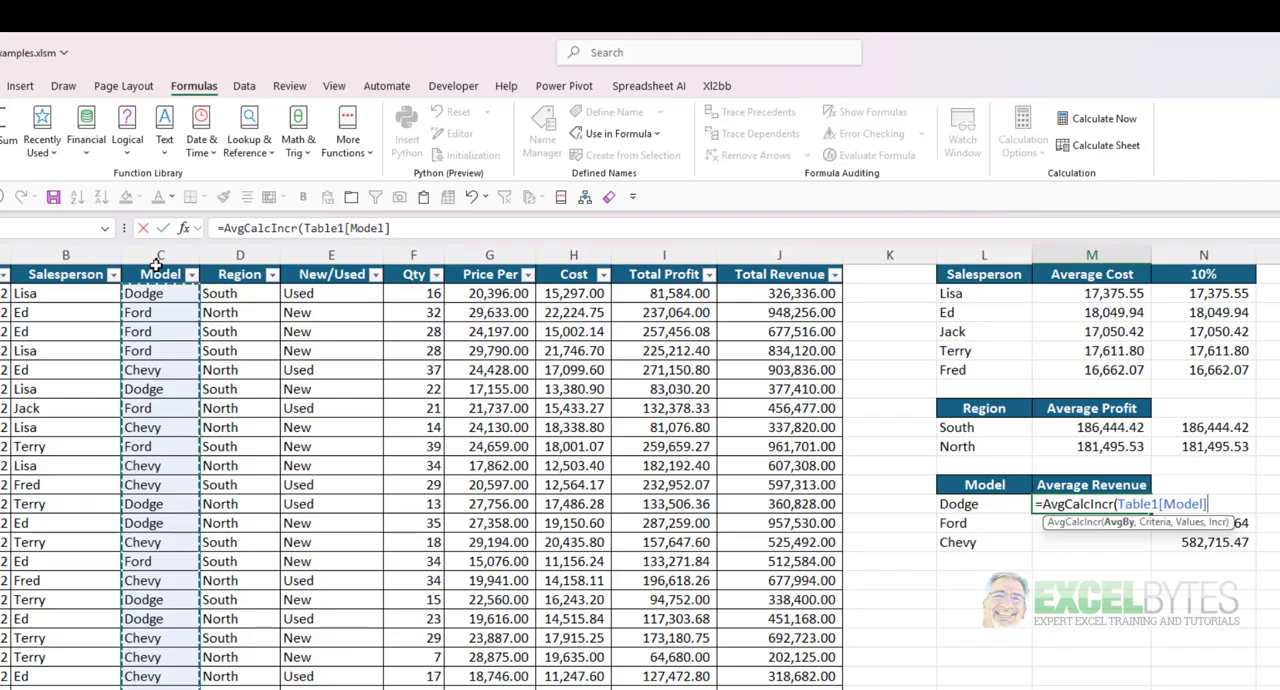
pyautogui.write(',')
pyautogui.click(992, 507)
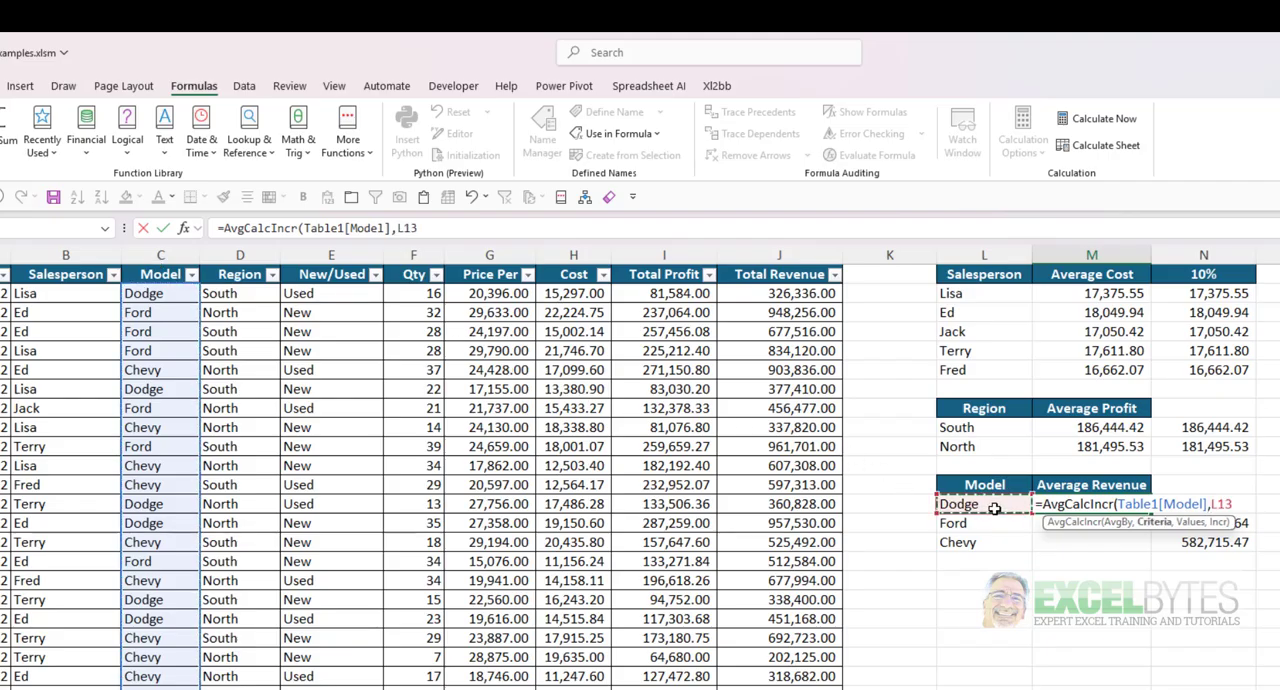
pyautogui.write(',')
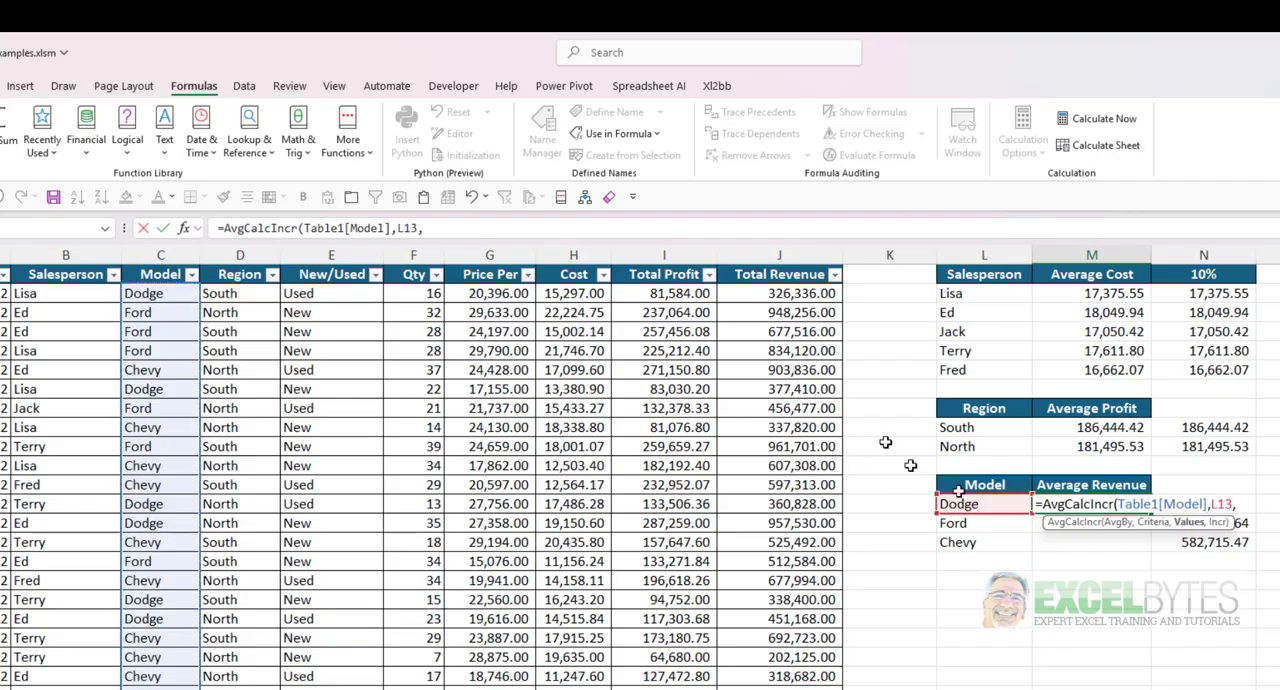
pyautogui.click(768, 270)
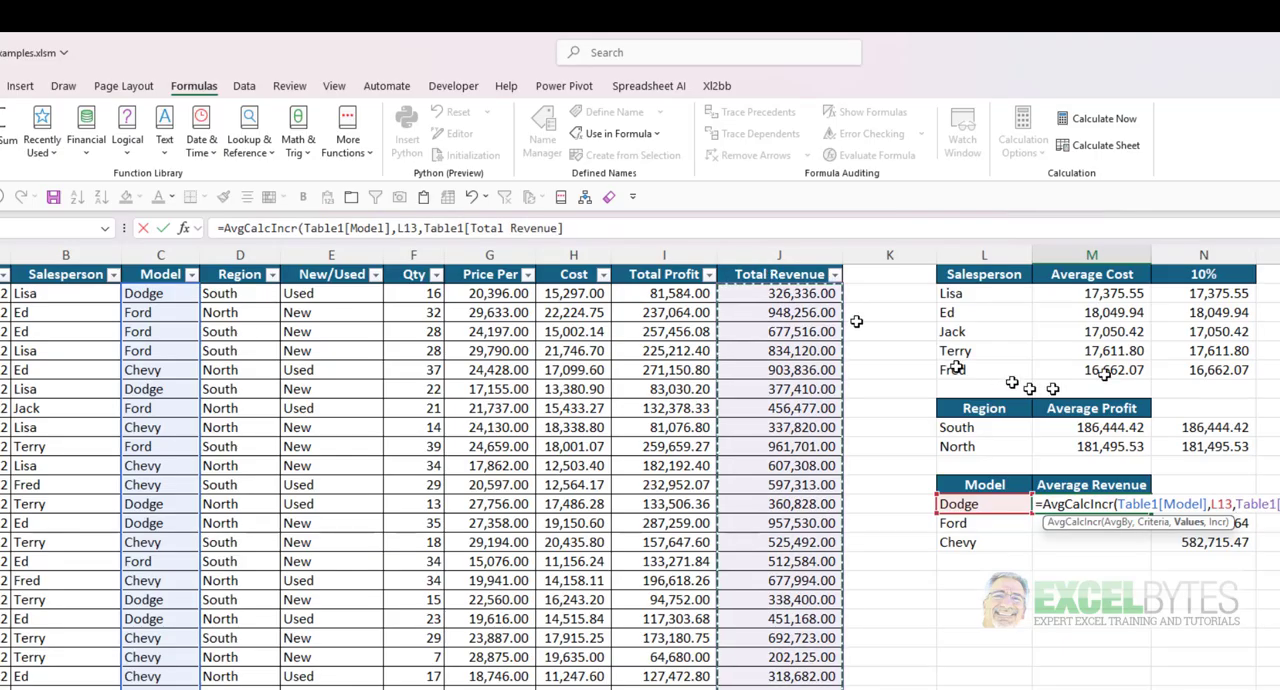
# - Complete M13's formula with the absolute reference $N$1, enter it, and fill it down to M15
pyautogui.write(',')
pyautogui.click(1170, 280)
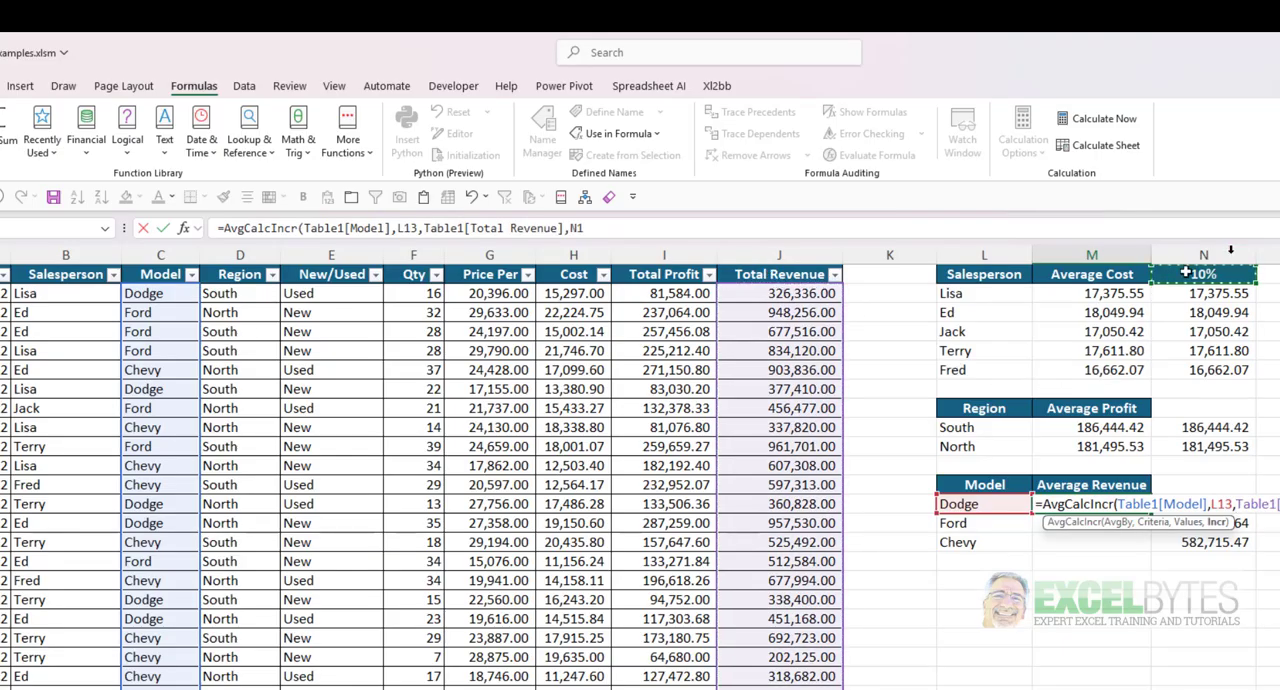
pyautogui.press('F4')
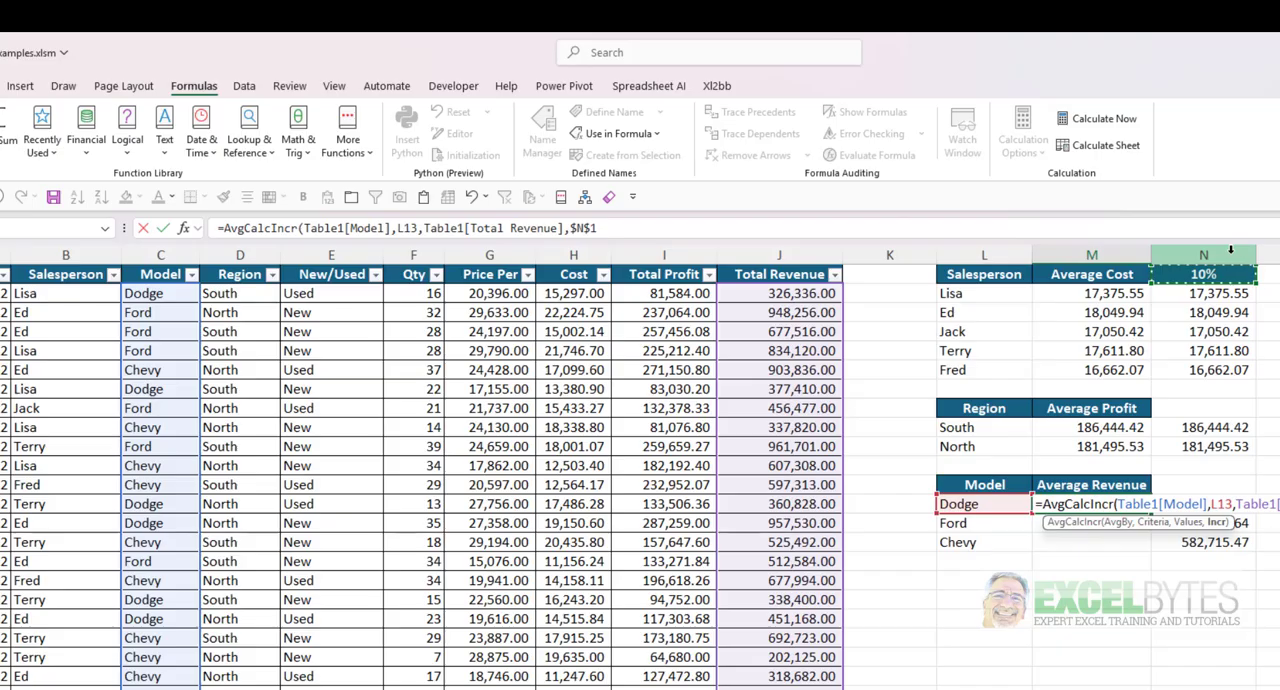
pyautogui.hotkey('ctrl', 'Return')
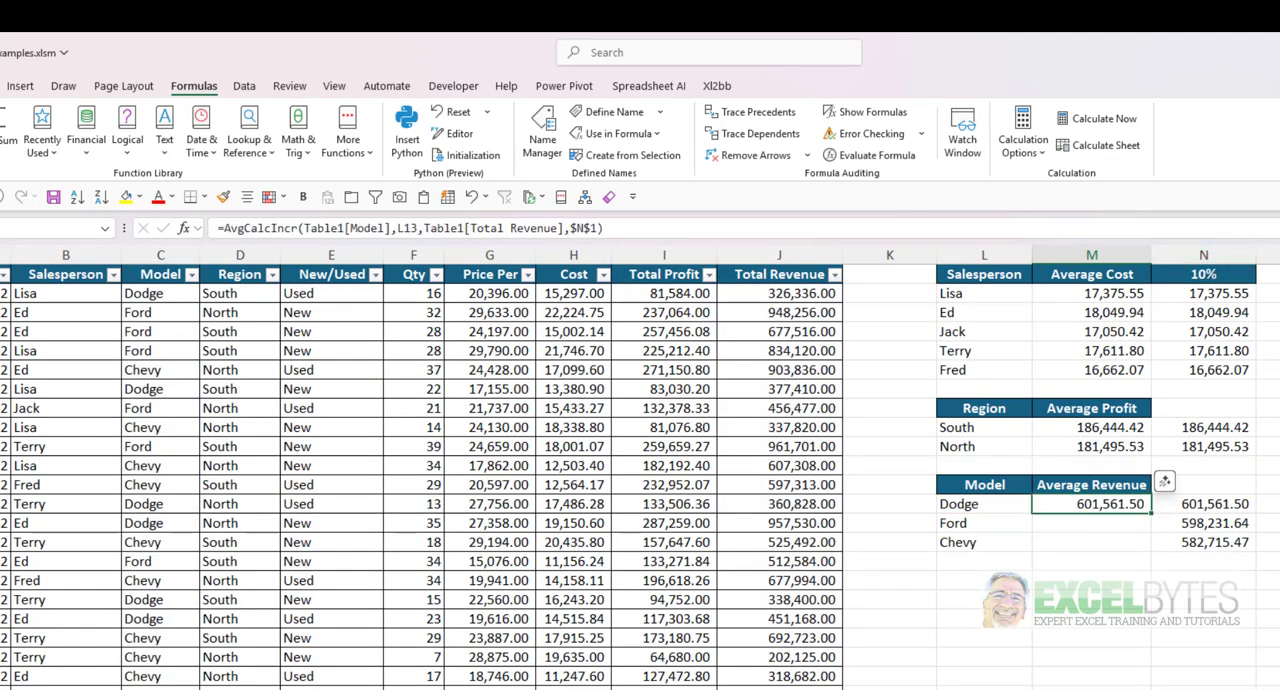
pyautogui.doubleClick(1151, 513)
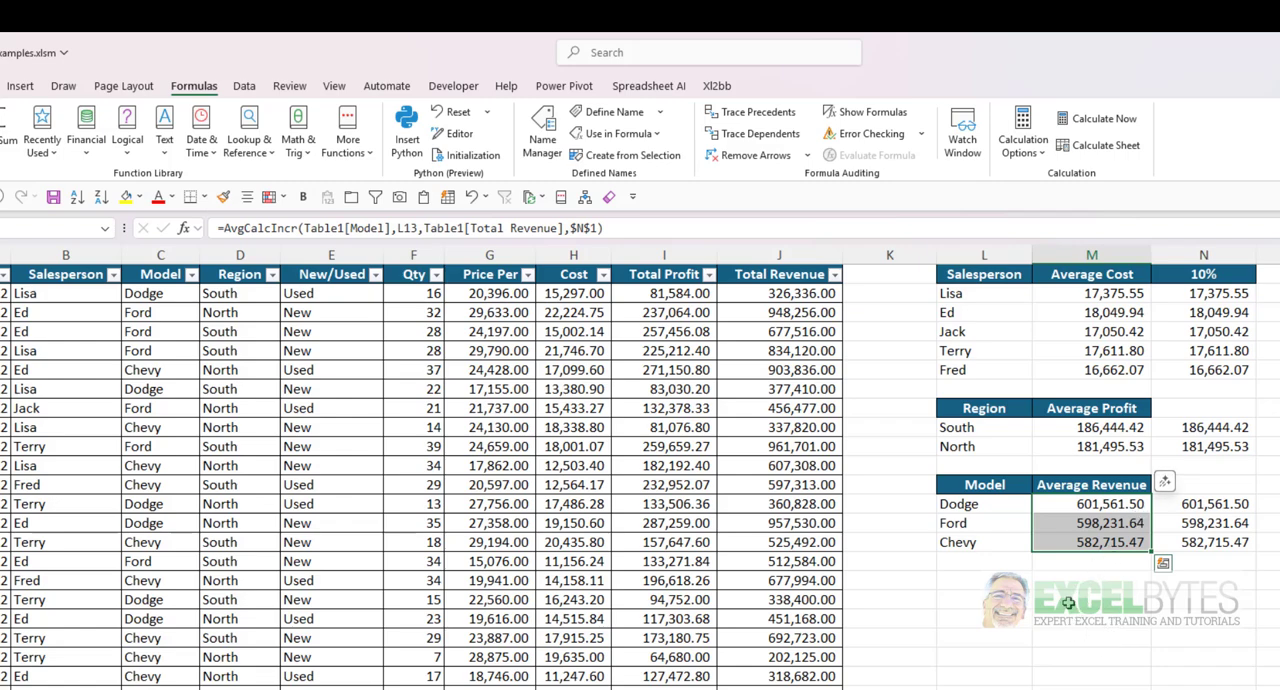
pyautogui.click(1056, 513)
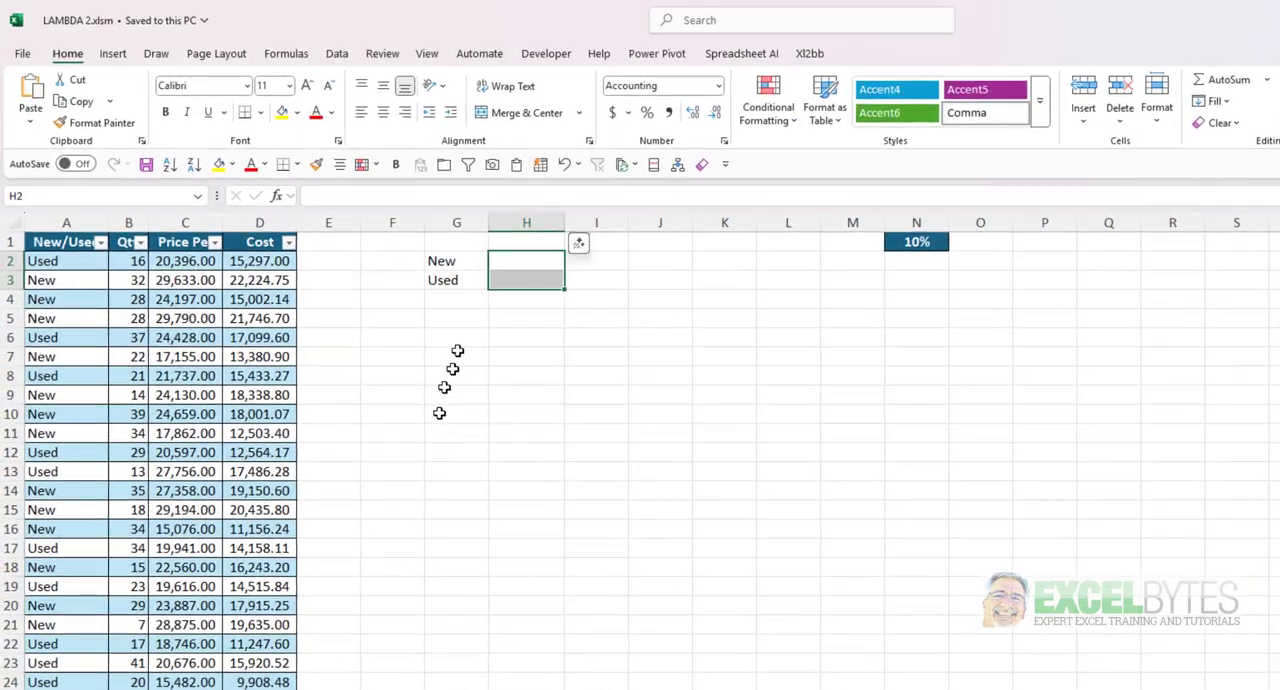
# - Check from cell H2 of LAMBDA 2.xlsm whether the AvgCalcIncr function is offered there, and leave the cell empty
pyautogui.click(505, 266)
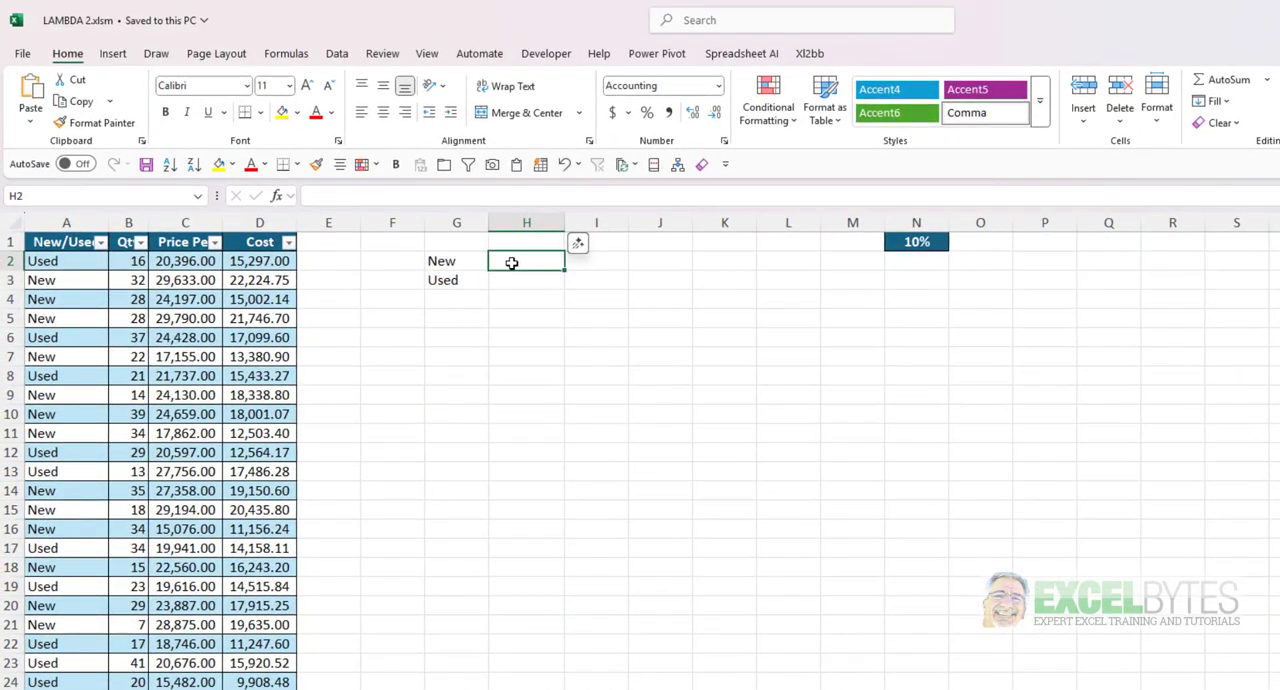
pyautogui.write('=av')
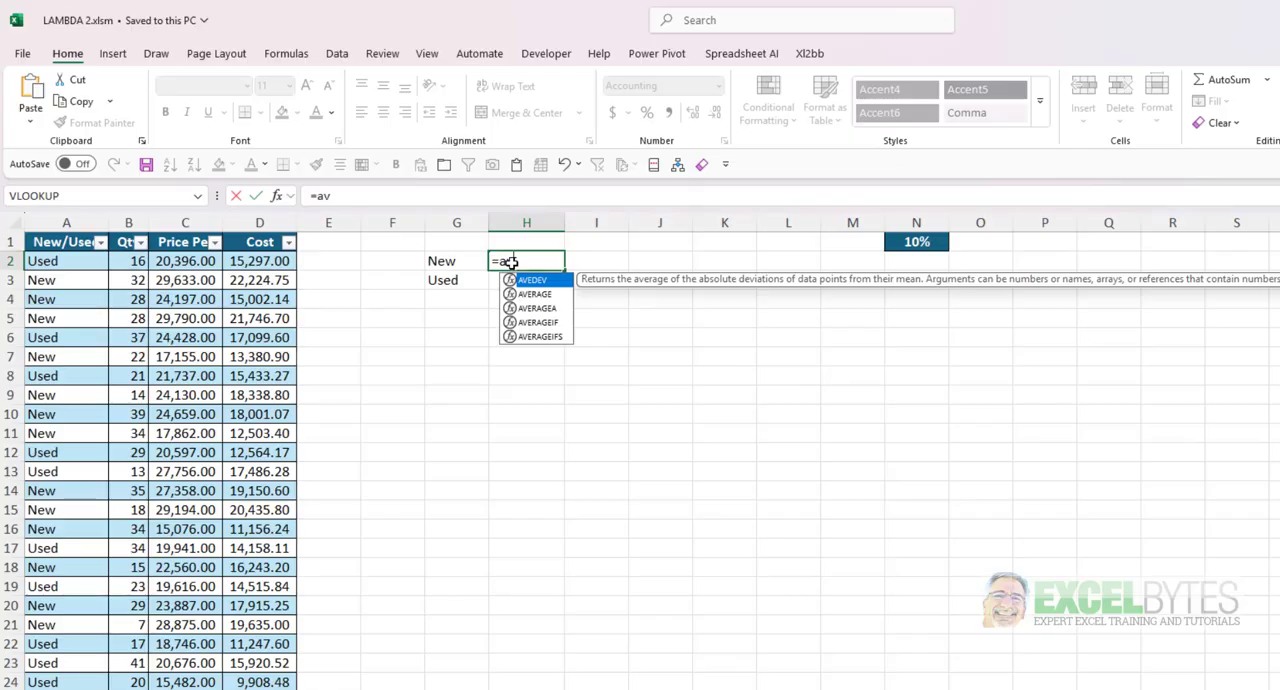
pyautogui.press('Escape')
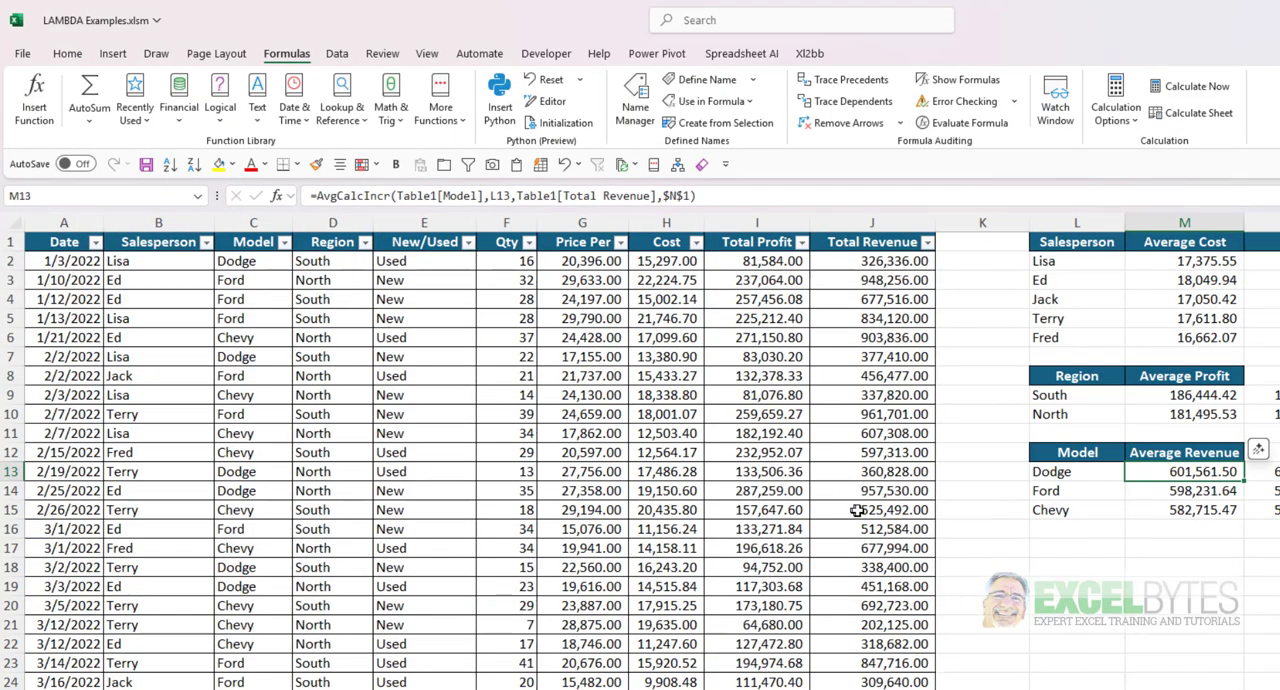
# - Copy cell M2 of LAMBDA Examples.xlsm into H2 of LAMBDA 2.xlsm to bring AvgCalcIncr across, and clear H2
pyautogui.click(1180, 260)
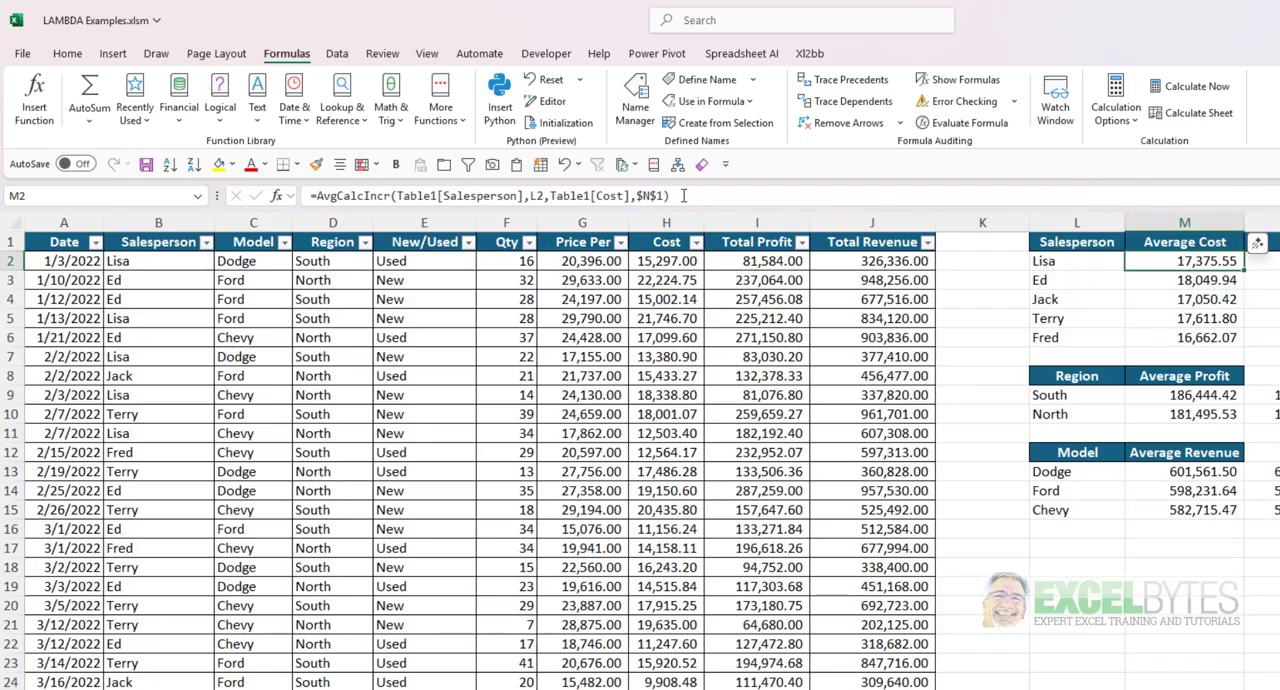
pyautogui.hotkey('ctrl', 'c')
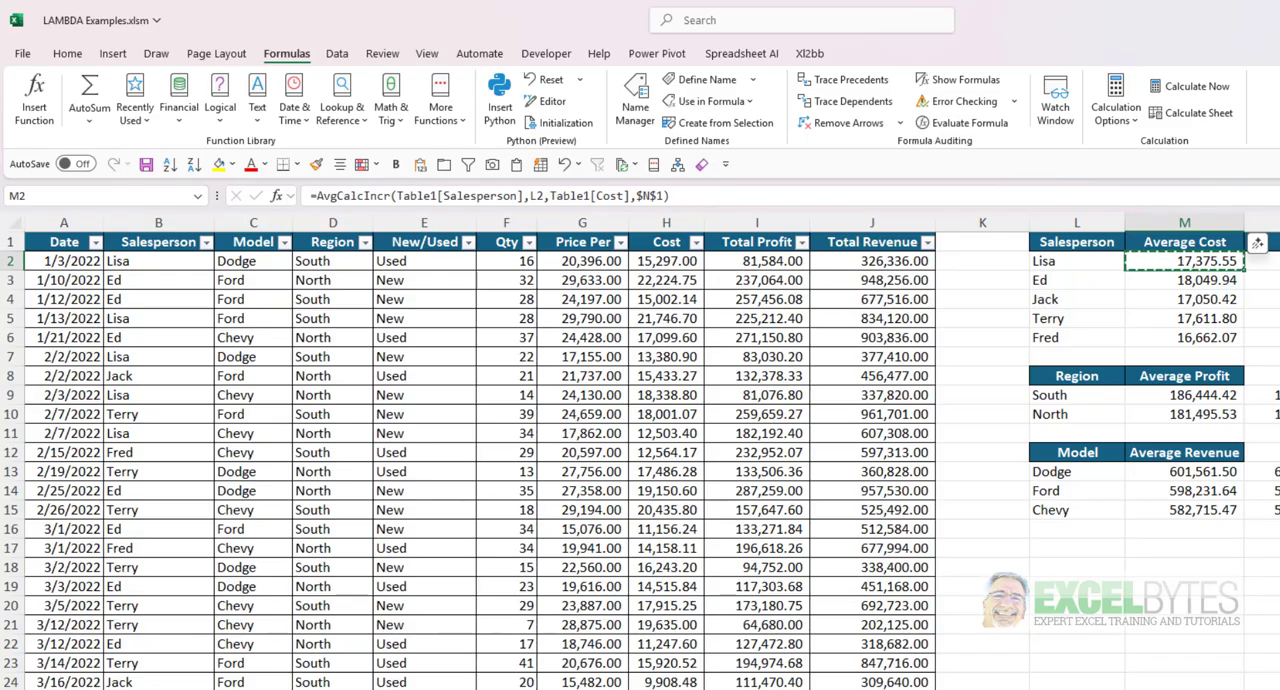
pyautogui.hotkey('alt', 'Tab')
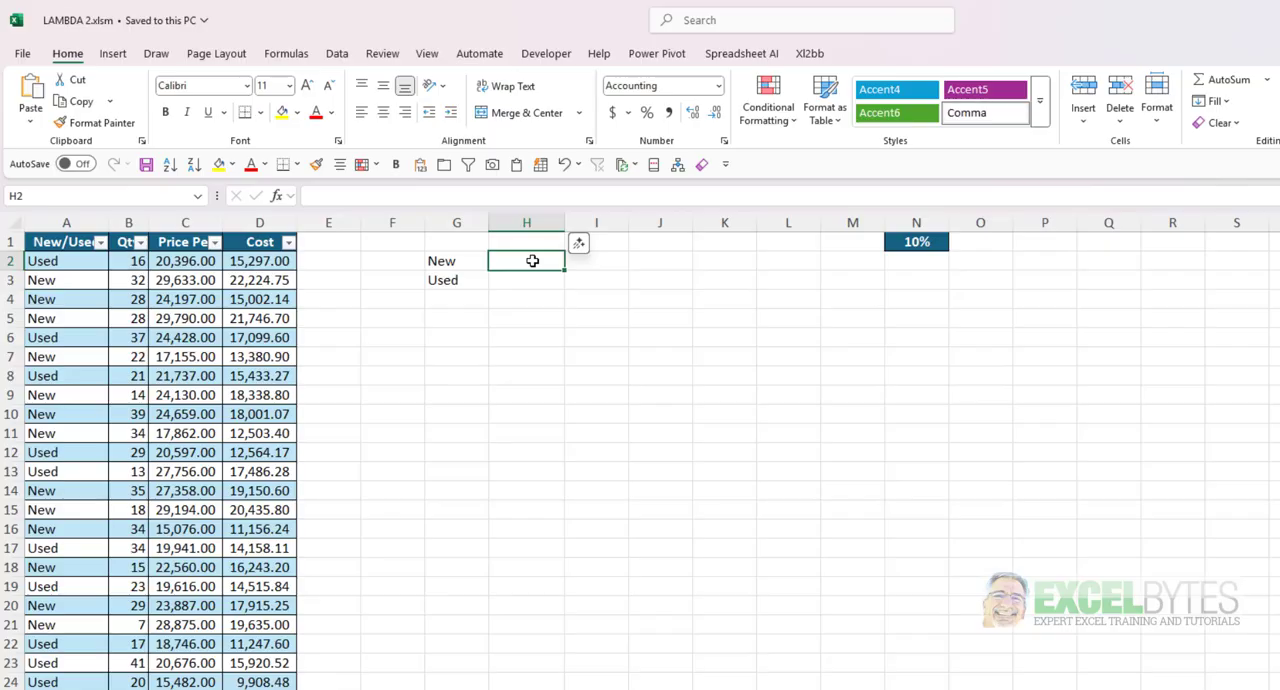
pyautogui.hotkey('ctrl', 'v')
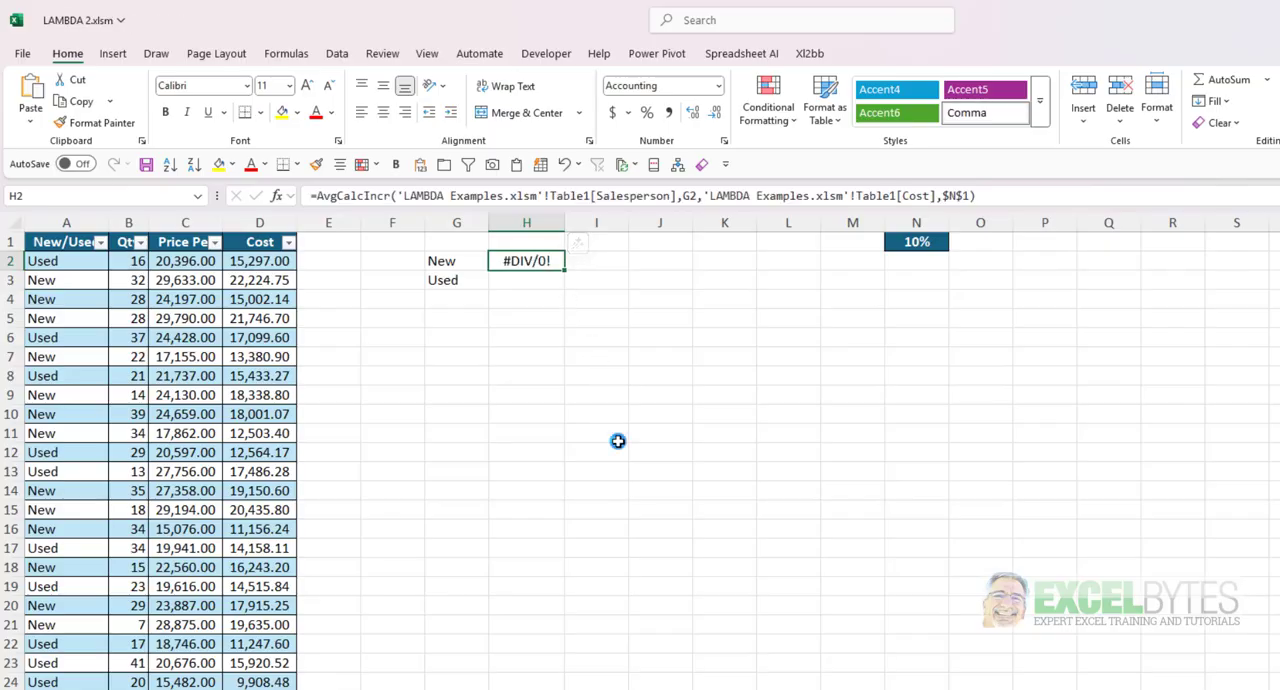
pyautogui.press('Delete')
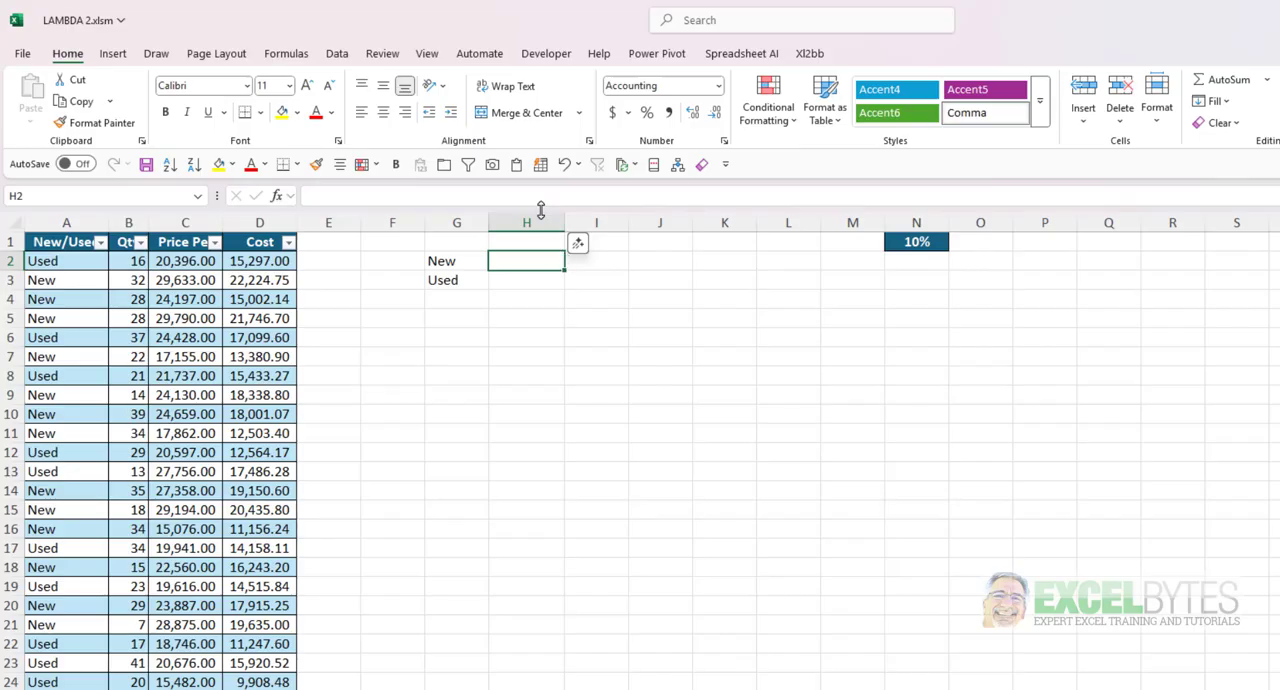
# - Start an AvgCalcIncr formula in H2 with Table1[New/Used], G2 and Table1[Cost] as its first three arguments
pyautogui.write('=avg')
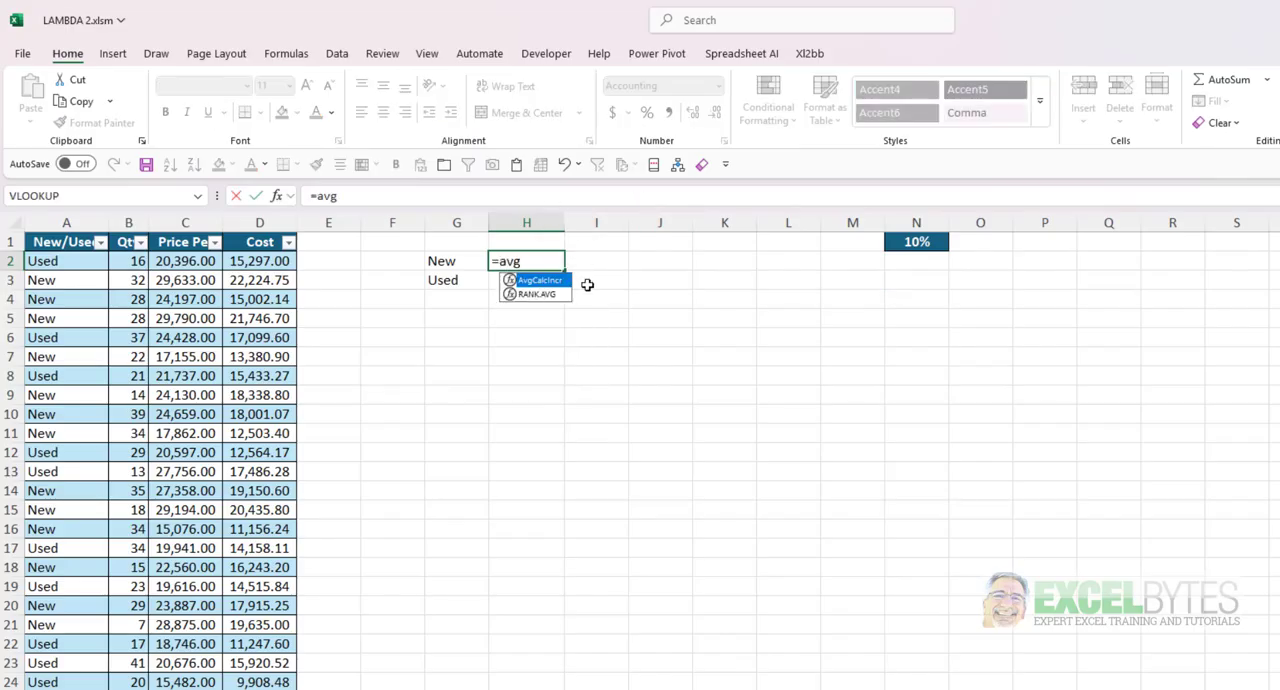
pyautogui.press('Tab')
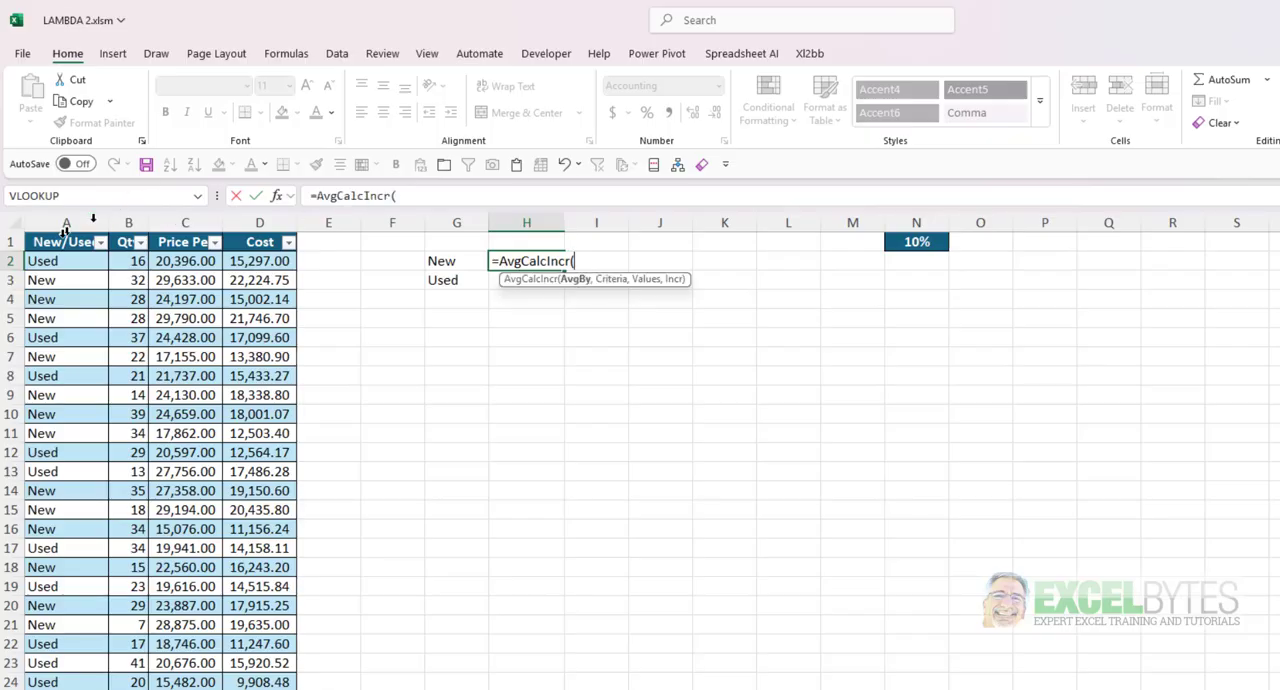
pyautogui.click(60, 230)
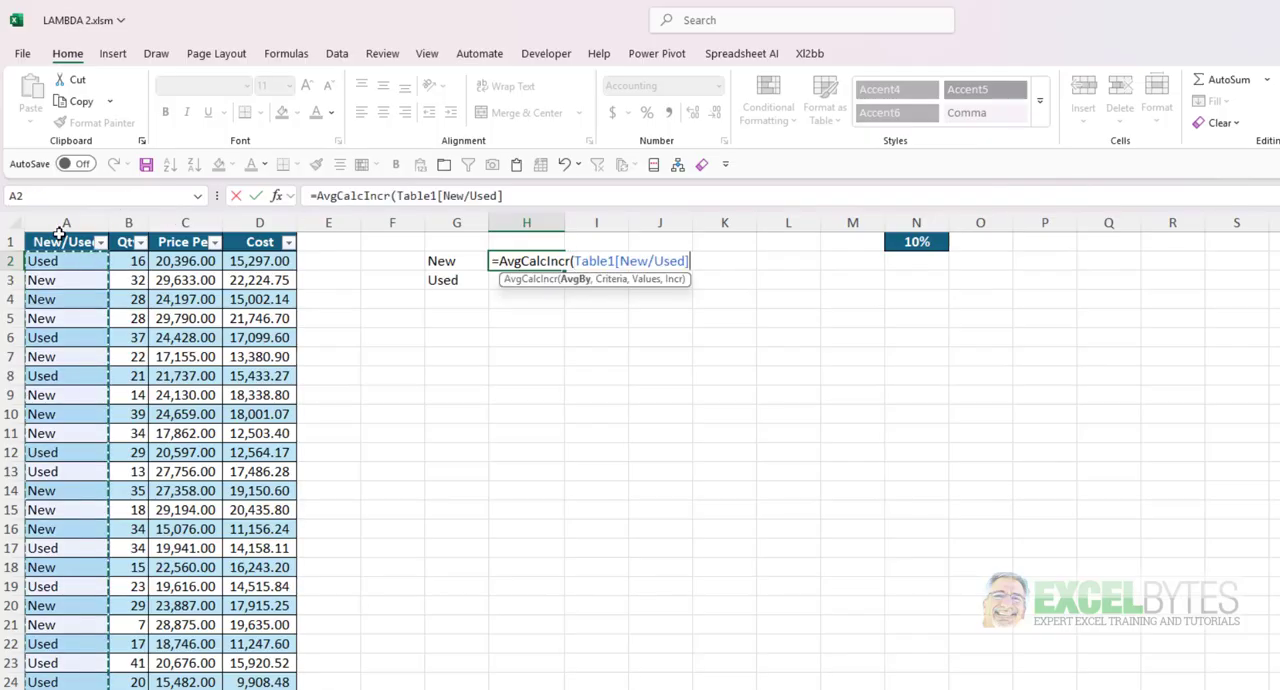
pyautogui.write(',')
pyautogui.click(455, 260)
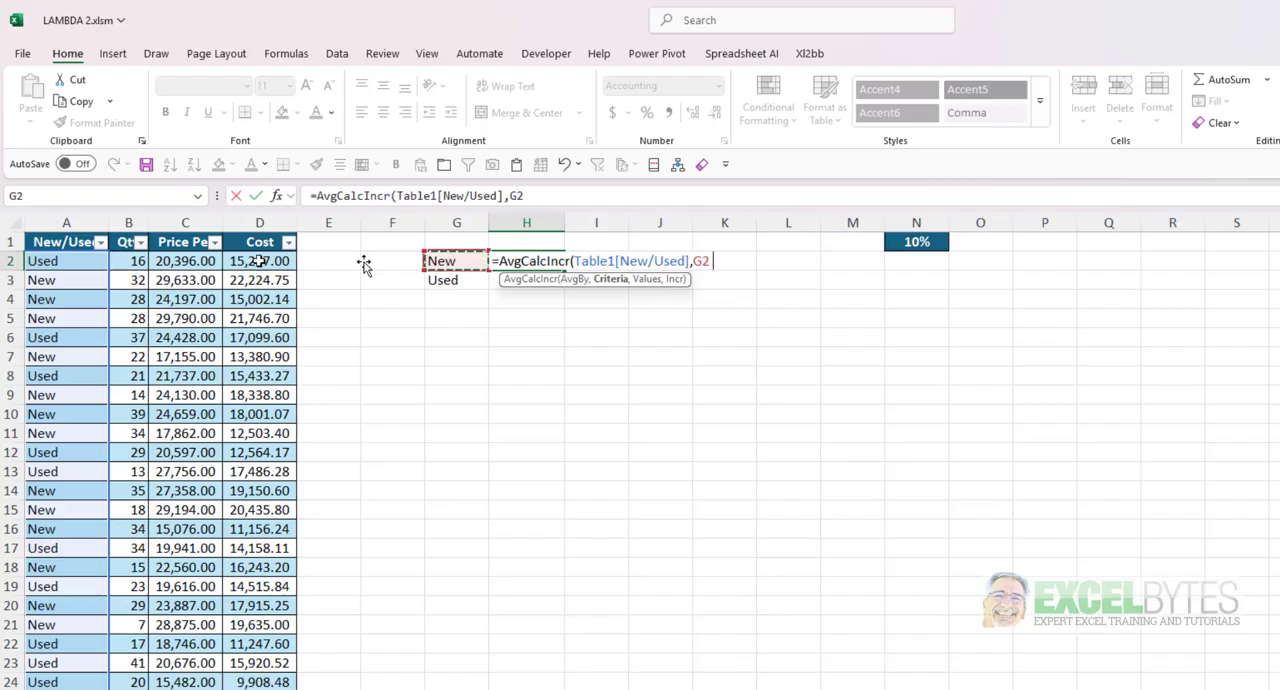
pyautogui.write(',')
pyautogui.click(240, 230)
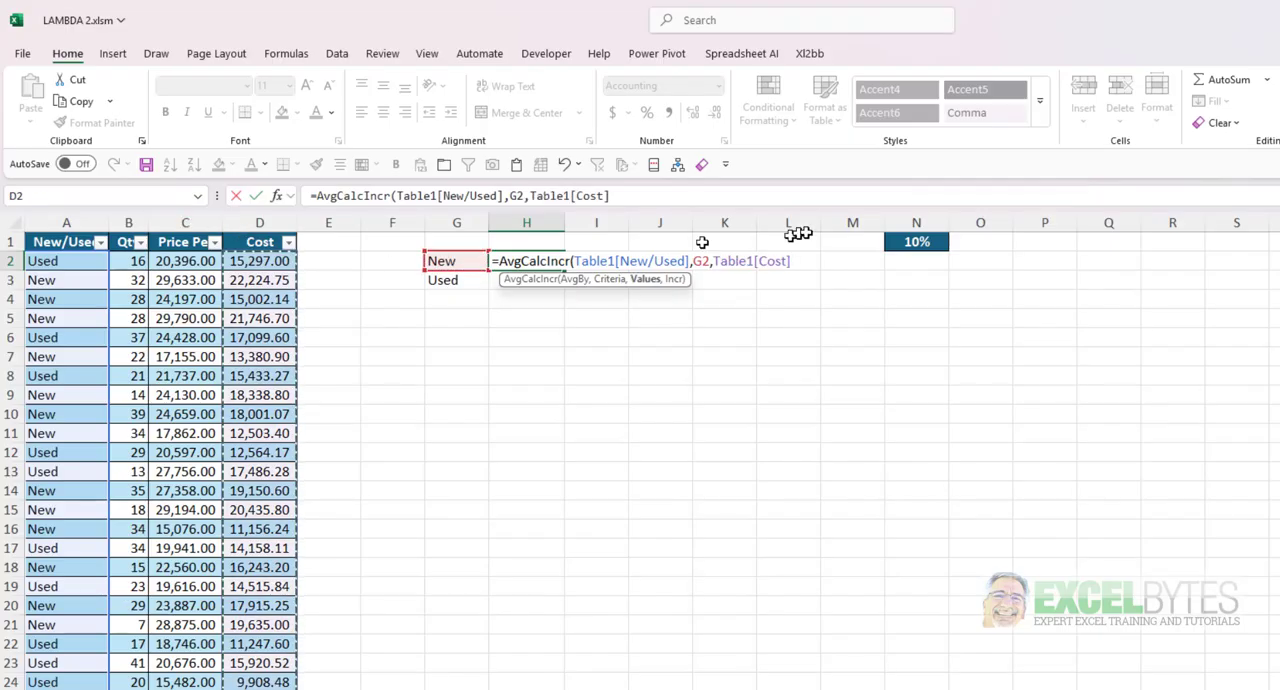
# - Complete H2's formula with the absolute reference $N$1, enter it, and fill it down to H3
pyautogui.write(',')
pyautogui.click(911, 241)
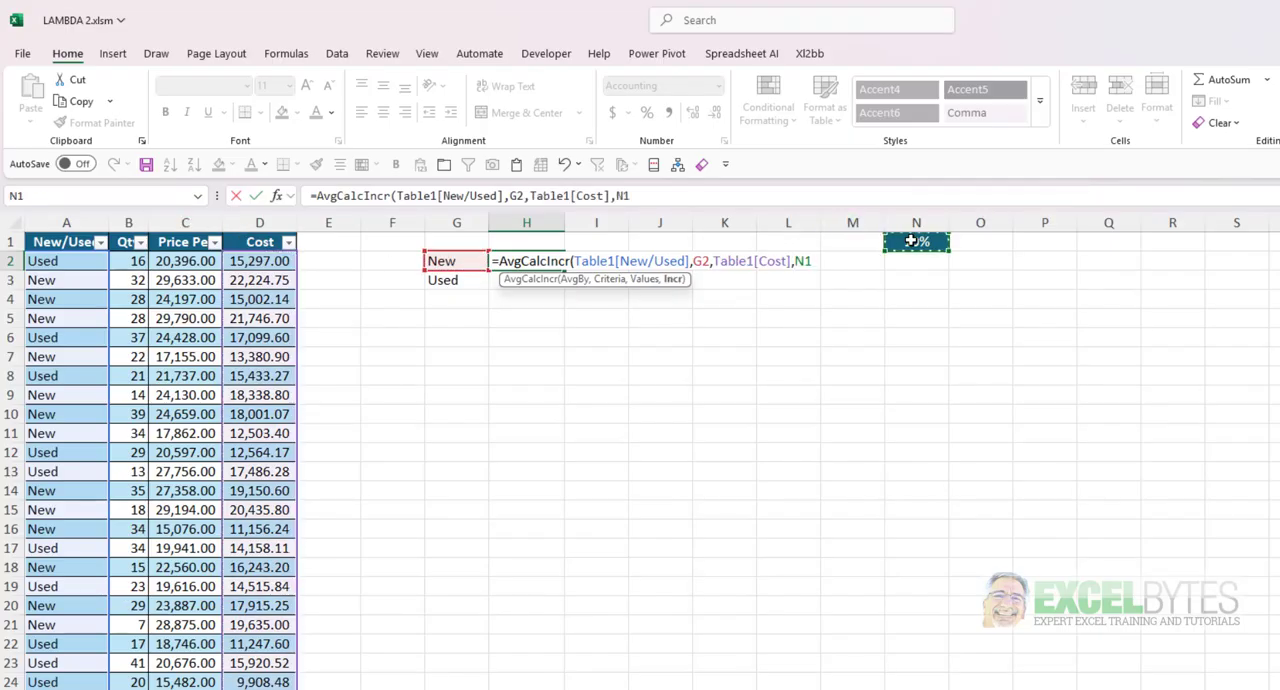
pyautogui.press('F4')
pyautogui.press('Return')
pyautogui.click(528, 261)
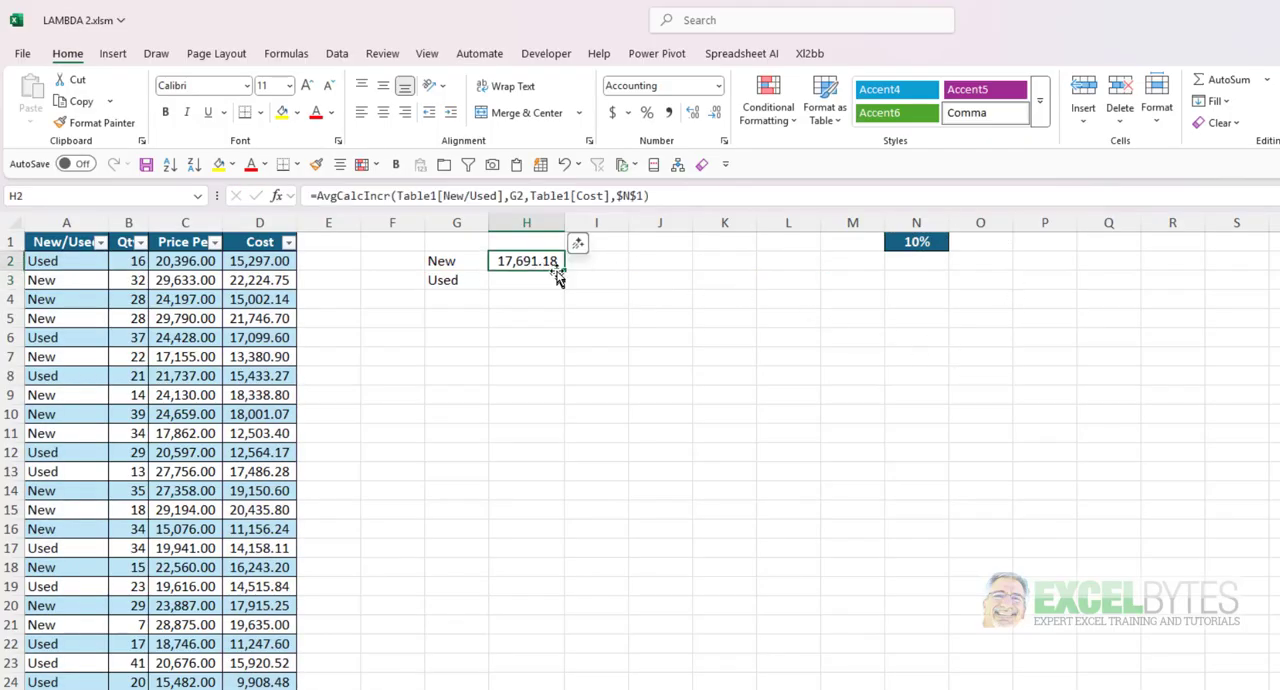
pyautogui.moveTo(563, 268); pyautogui.dragTo(560, 286)
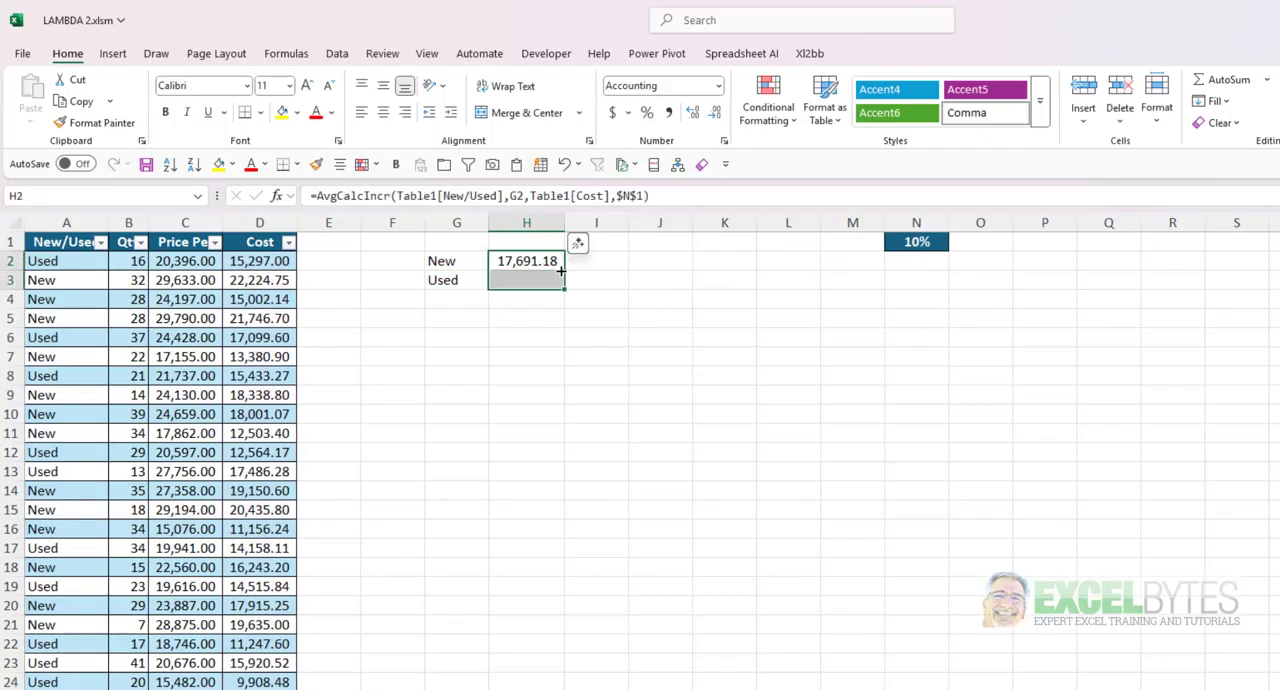
pyautogui.click(554, 398)
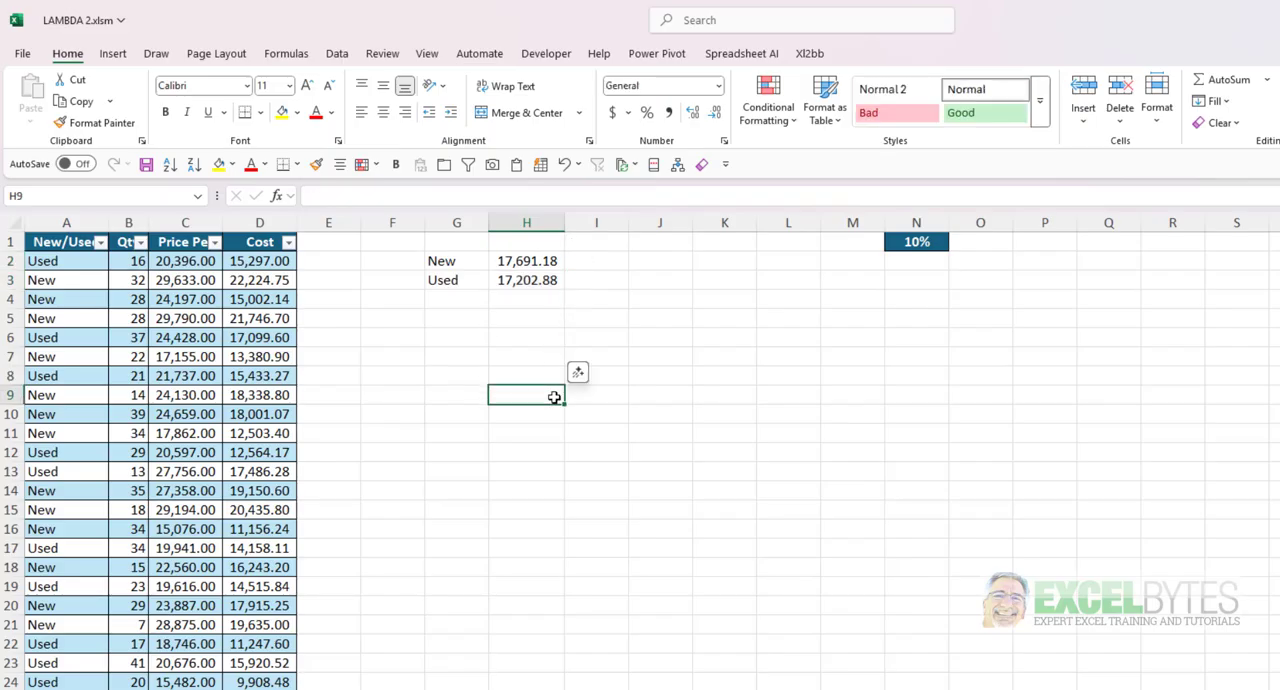